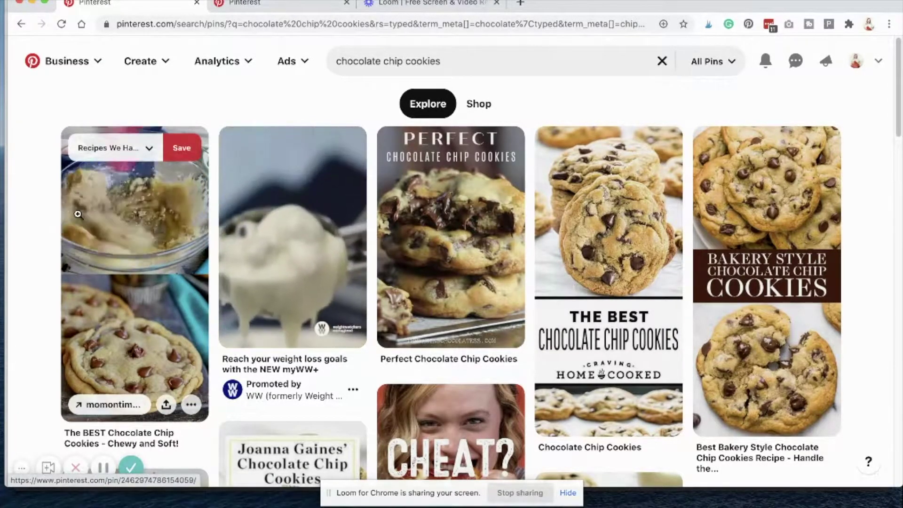
- Browse further chocolate chip cookie pin results, including example video pins
{"action": "scroll", "coordinate": [39, 231], "scroll_direction": "down", "scroll_amount": 4}
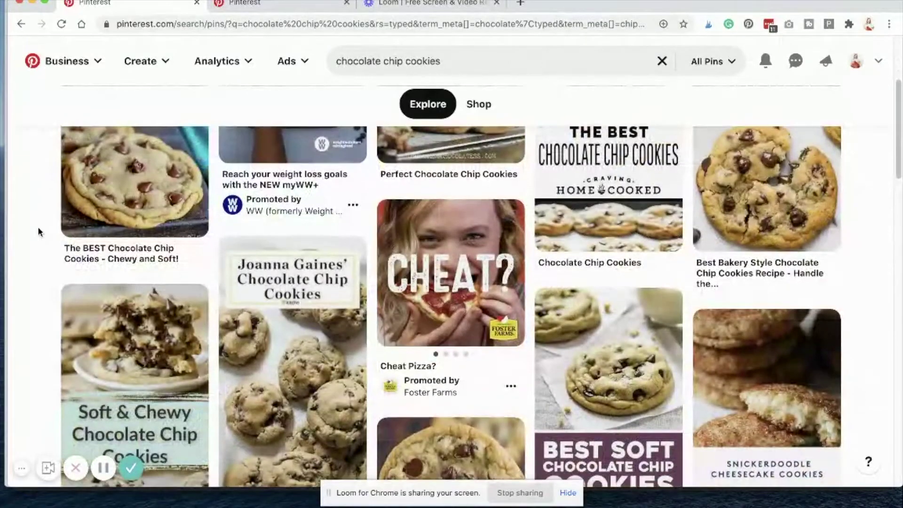
{"action": "scroll", "coordinate": [39, 231], "scroll_direction": "down", "scroll_amount": 2}
{"action": "scroll", "coordinate": [39, 231], "scroll_direction": "down", "scroll_amount": 2}
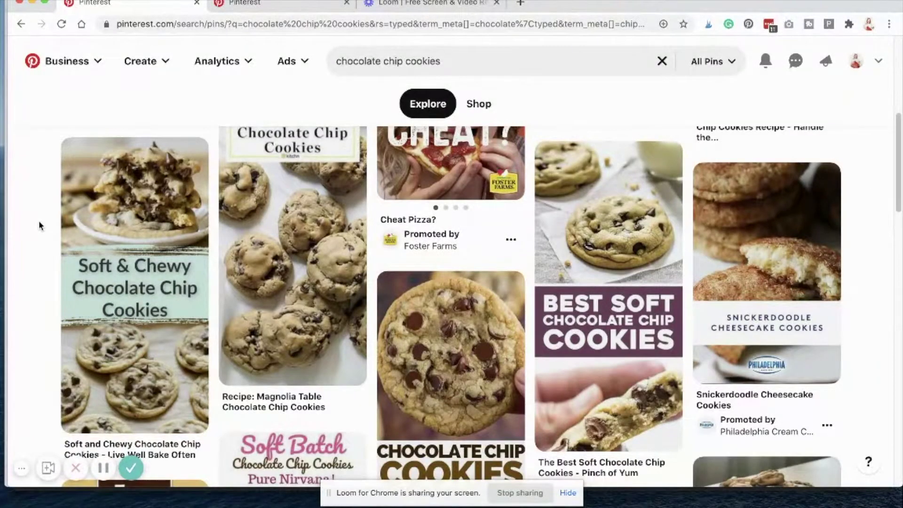
{"action": "scroll", "coordinate": [40, 225], "scroll_direction": "down", "scroll_amount": 2}
{"action": "scroll", "coordinate": [42, 225], "scroll_direction": "down", "scroll_amount": 2}
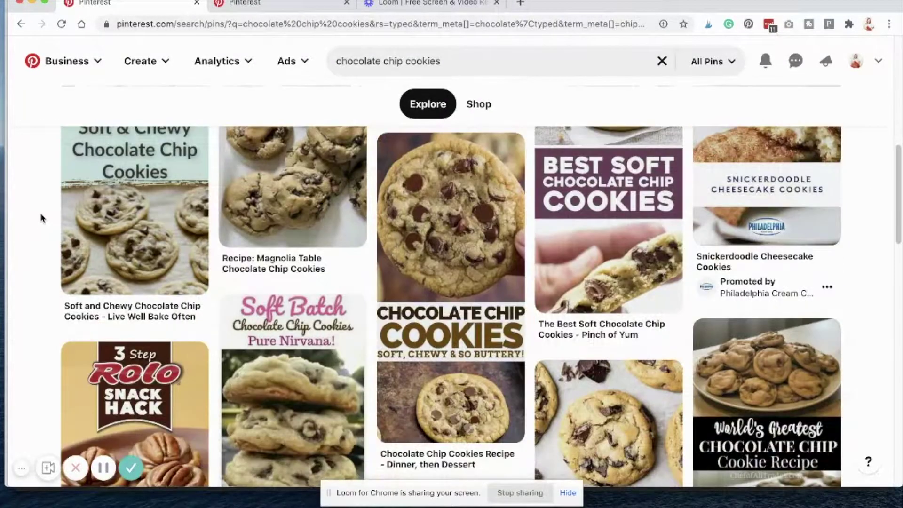
{"action": "scroll", "coordinate": [45, 207], "scroll_direction": "down", "scroll_amount": 10}
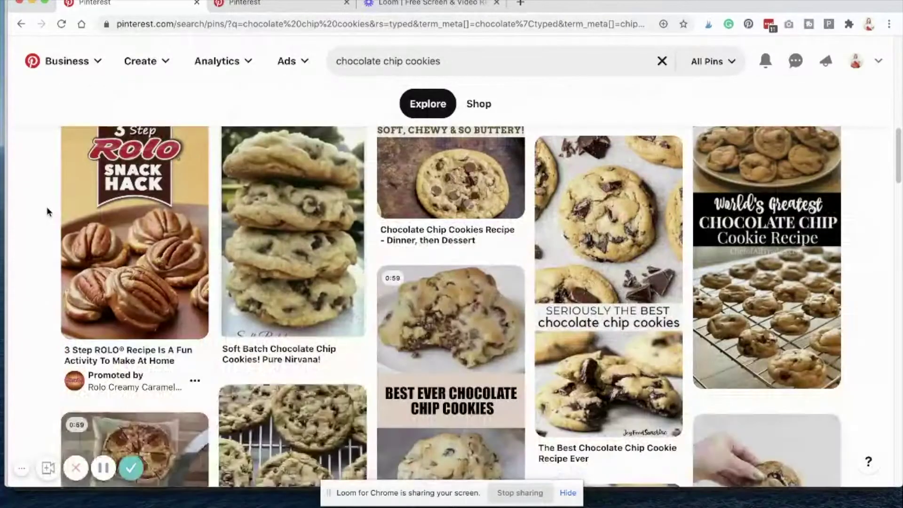
{"action": "scroll", "coordinate": [47, 210], "scroll_direction": "up", "scroll_amount": 3}
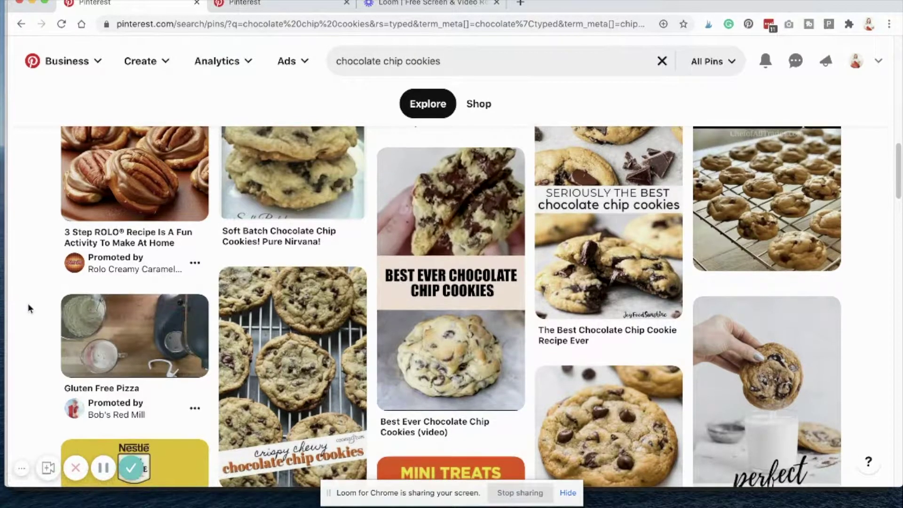
{"action": "scroll", "coordinate": [36, 301], "scroll_direction": "down", "scroll_amount": 2}
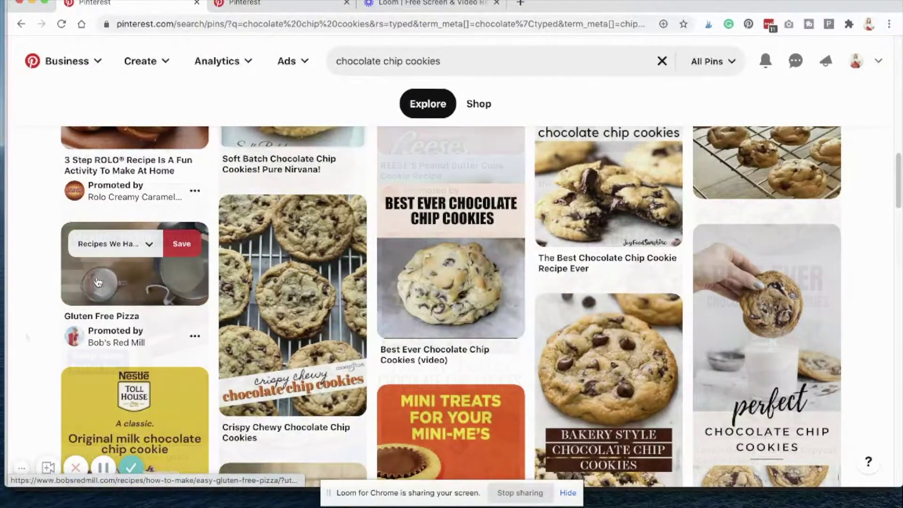
{"action": "scroll", "coordinate": [25, 321], "scroll_direction": "down", "scroll_amount": 10}
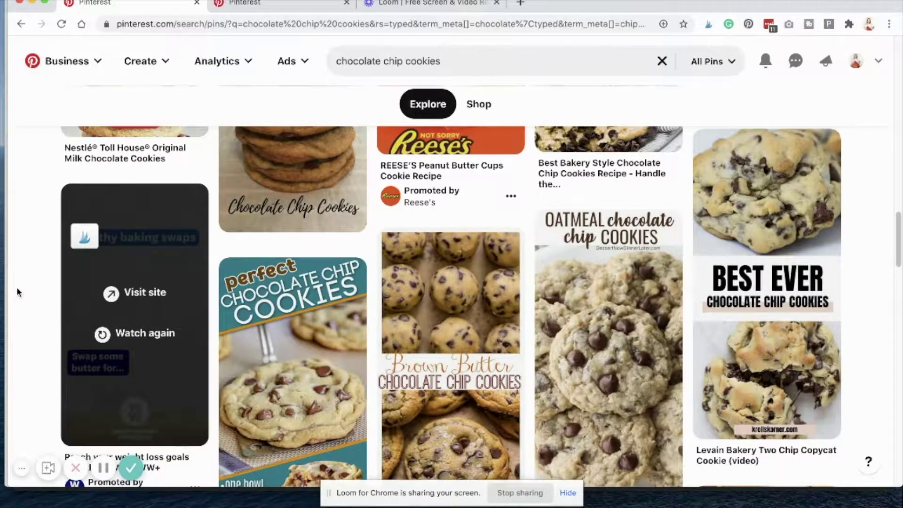
{"action": "scroll", "coordinate": [34, 292], "scroll_direction": "down", "scroll_amount": 10}
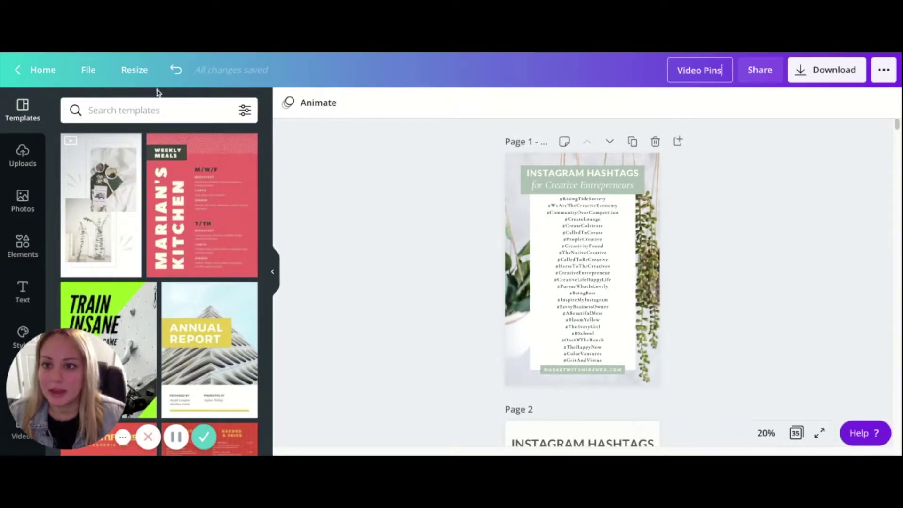
{"action": "left_click", "coordinate": [93, 75]}
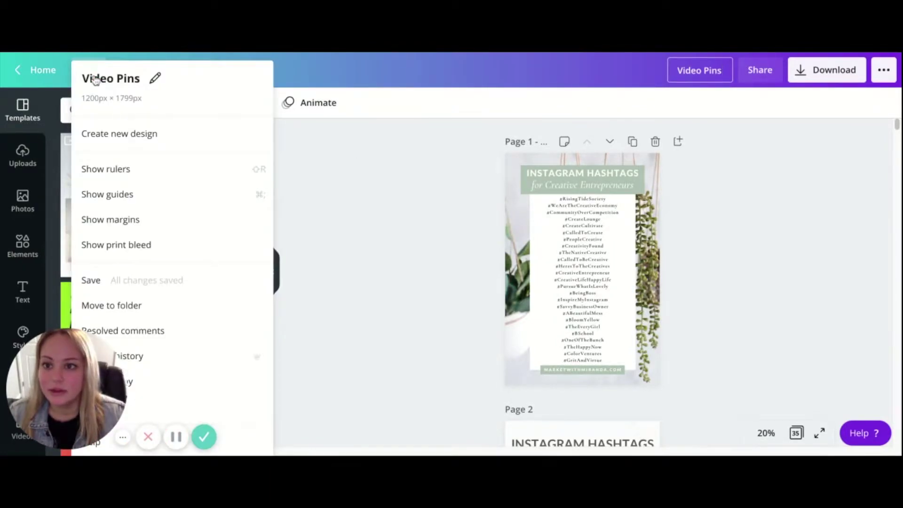
{"action": "left_click", "coordinate": [137, 133]}
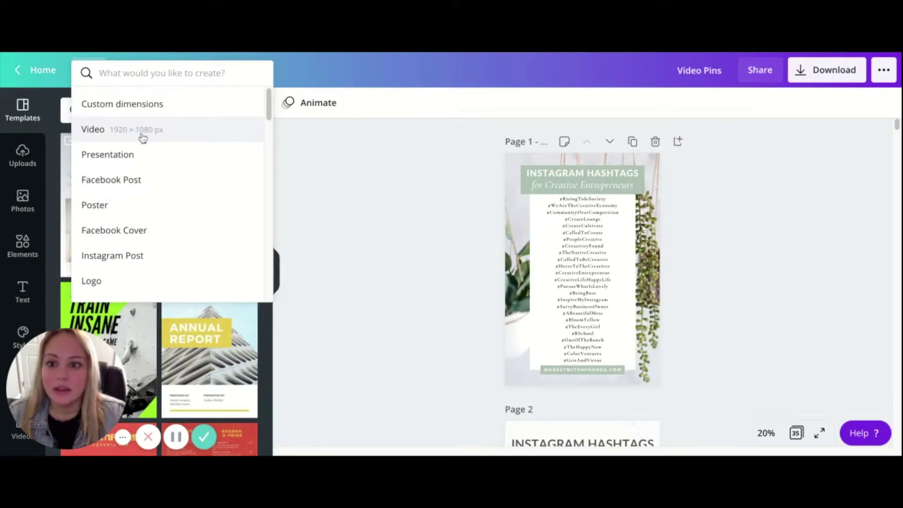
{"action": "scroll", "coordinate": [146, 160], "scroll_direction": "down", "scroll_amount": 1}
{"action": "scroll", "coordinate": [146, 159], "scroll_direction": "up", "scroll_amount": 1}
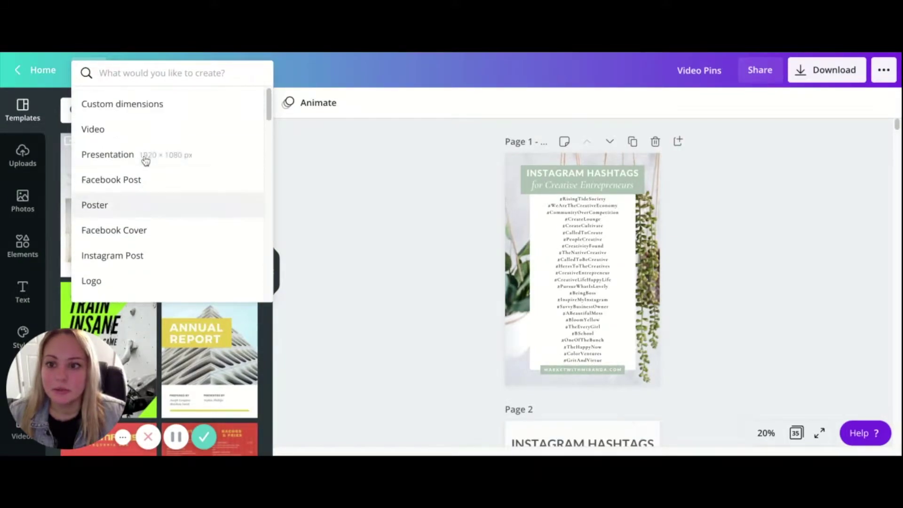
{"action": "type", "text": "pint"}
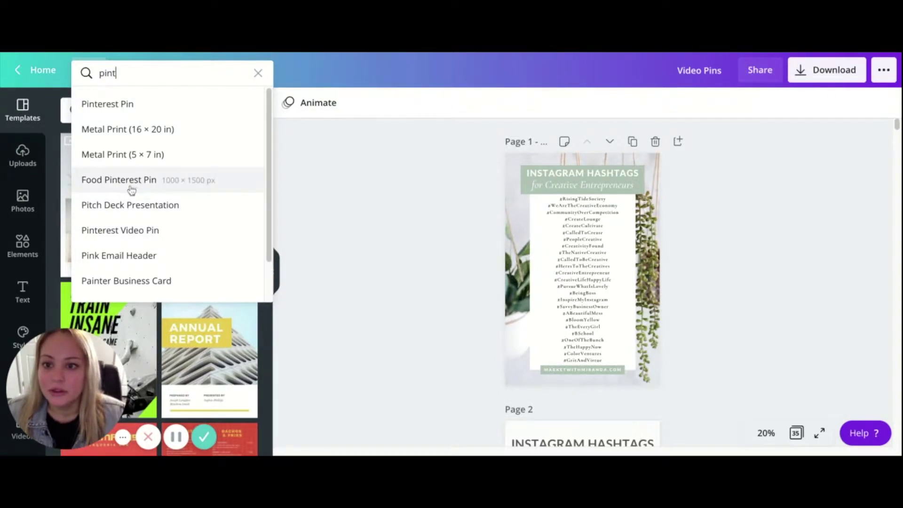
{"action": "scroll", "coordinate": [133, 239], "scroll_direction": "down", "scroll_amount": 1}
{"action": "scroll", "coordinate": [130, 242], "scroll_direction": "up", "scroll_amount": 1}
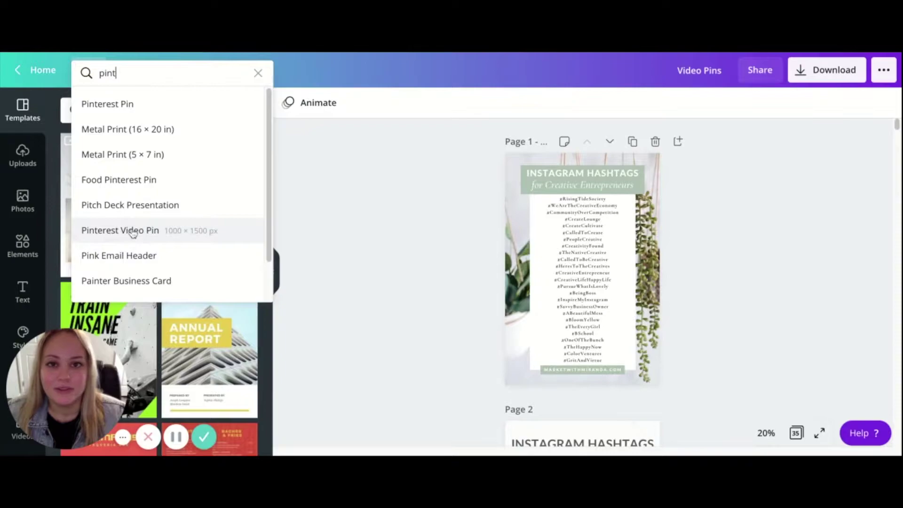
{"action": "left_click", "coordinate": [345, 223]}
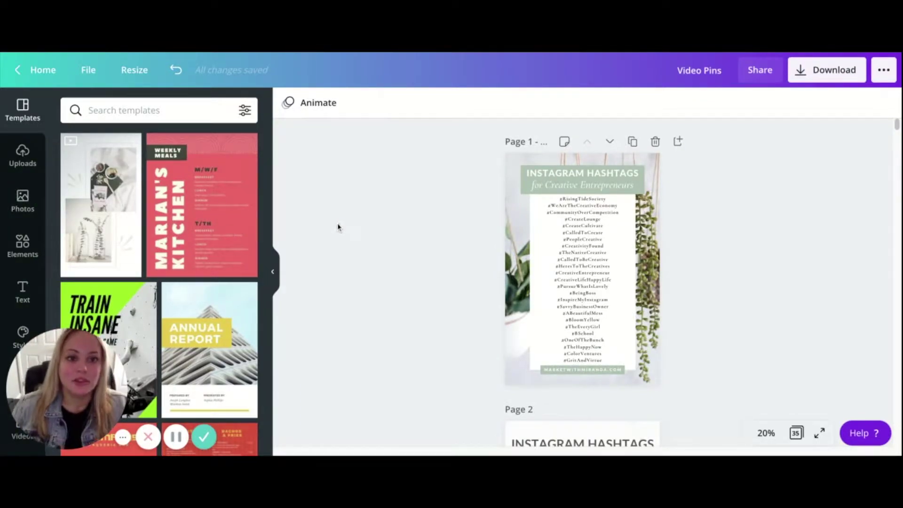
{"action": "scroll", "coordinate": [373, 282], "scroll_direction": "down", "scroll_amount": 7}
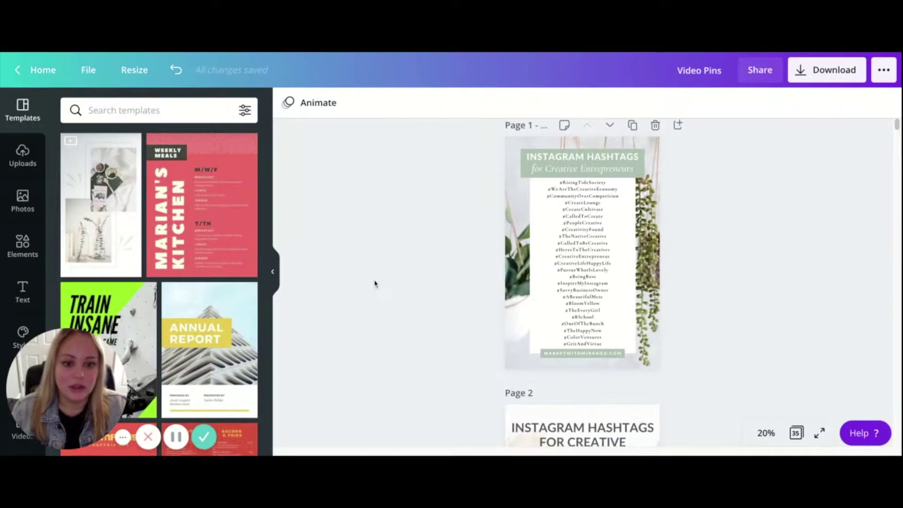
{"action": "scroll", "coordinate": [381, 285], "scroll_direction": "down", "scroll_amount": 12}
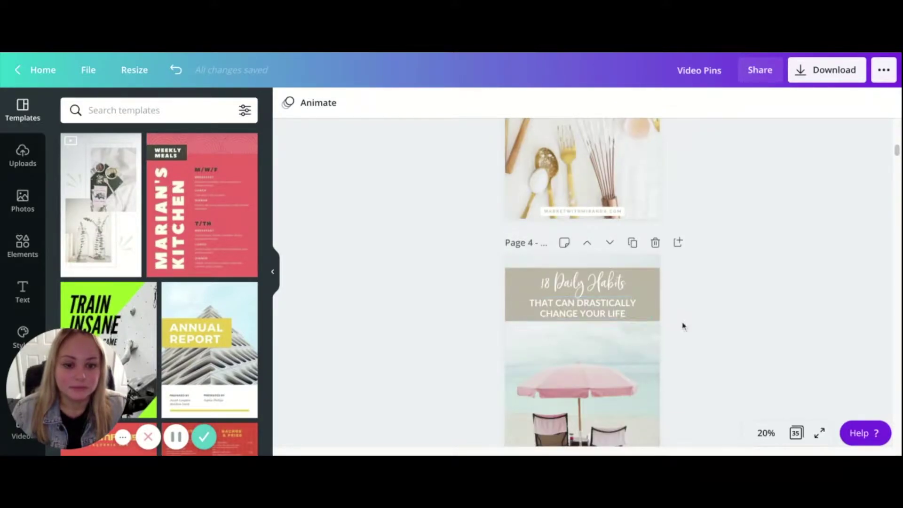
{"action": "scroll", "coordinate": [695, 322], "scroll_direction": "down", "scroll_amount": 8}
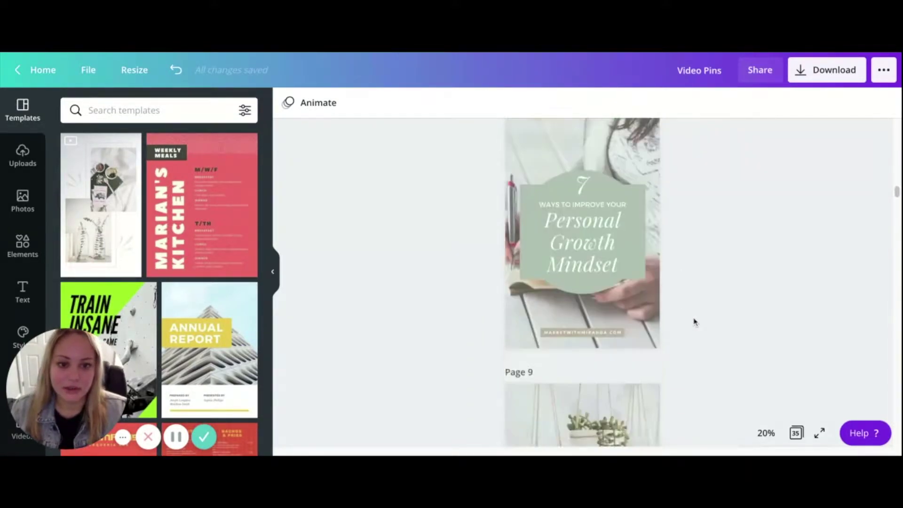
{"action": "scroll", "coordinate": [698, 251], "scroll_direction": "down", "scroll_amount": 4}
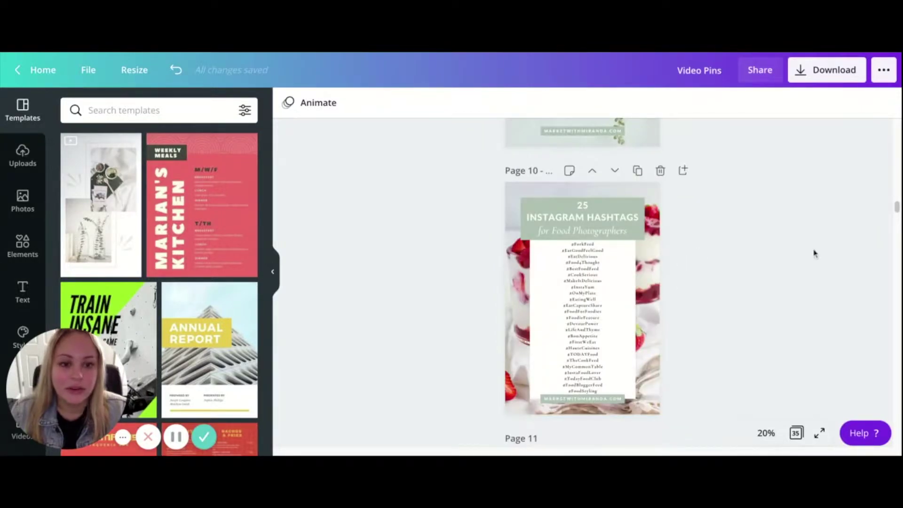
{"action": "scroll", "coordinate": [895, 219], "scroll_direction": "down", "scroll_amount": 5}
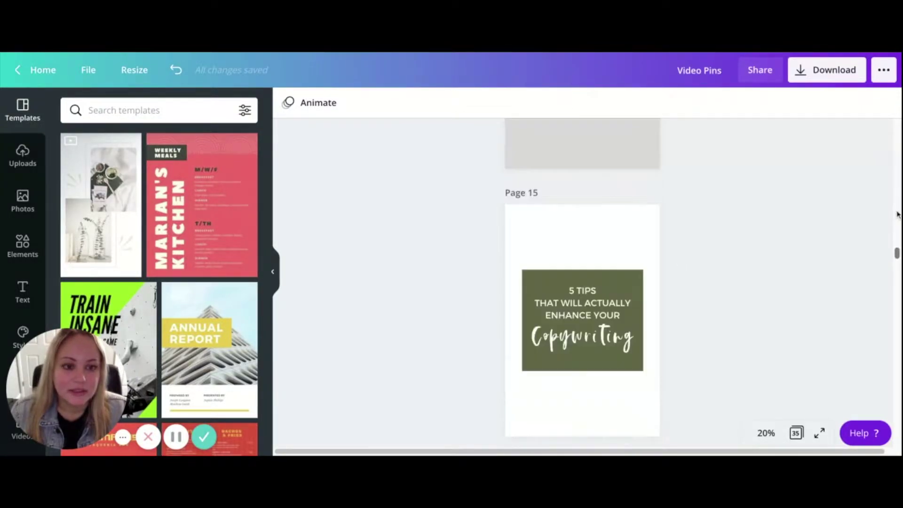
{"action": "scroll", "coordinate": [897, 215], "scroll_direction": "up", "scroll_amount": 3}
{"action": "left_click_drag", "start_coordinate": [897, 215], "coordinate": [896, 124]}
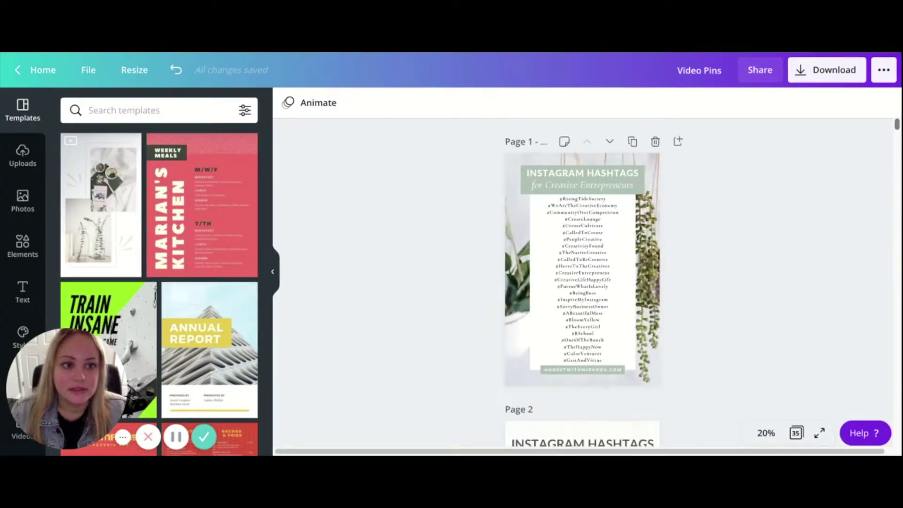
{"action": "left_click", "coordinate": [842, 71]}
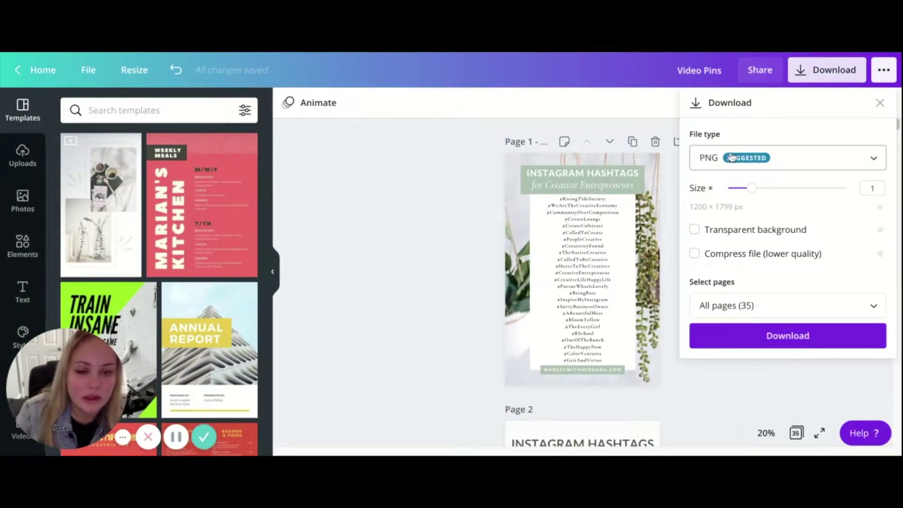
{"action": "left_click", "coordinate": [482, 228]}
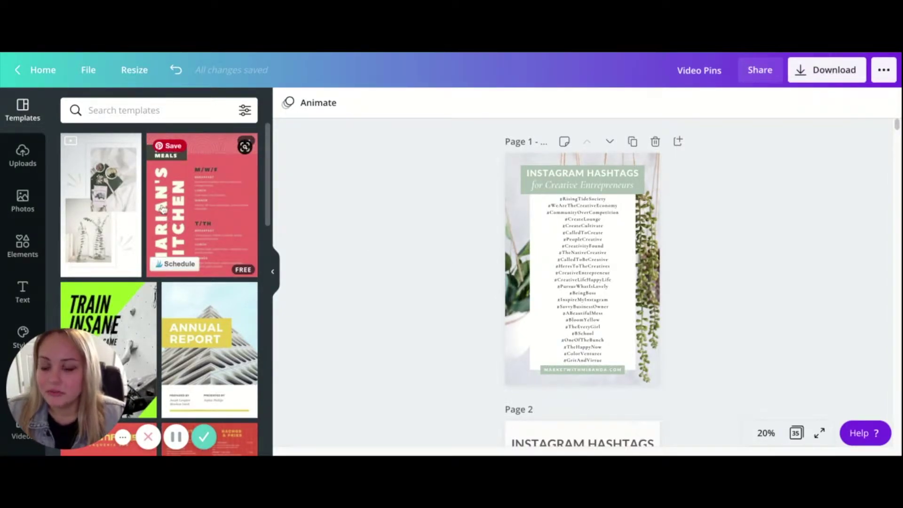
{"action": "left_click", "coordinate": [26, 254]}
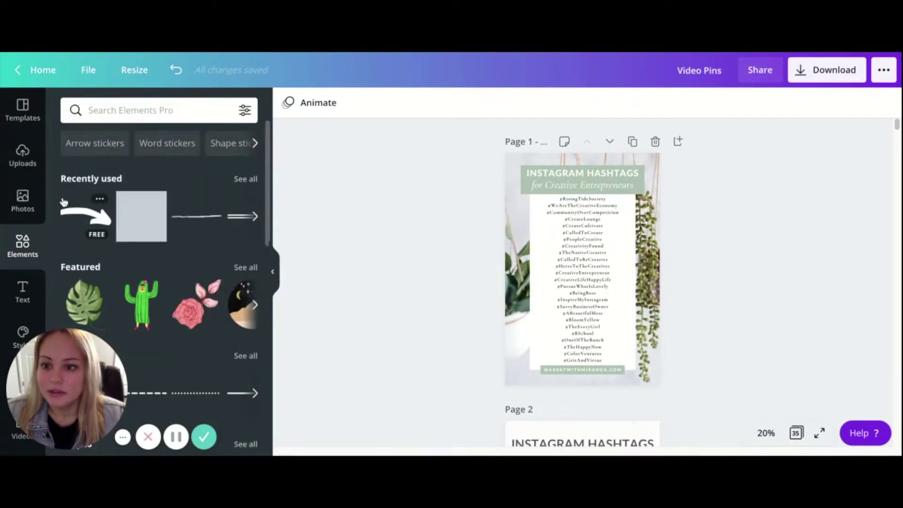
{"action": "scroll", "coordinate": [197, 268], "scroll_direction": "down", "scroll_amount": 1}
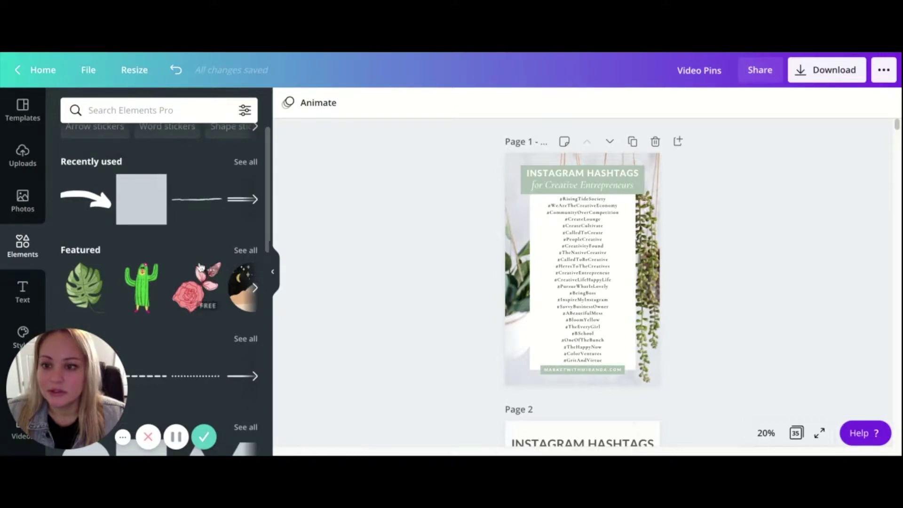
{"action": "scroll", "coordinate": [141, 226], "scroll_direction": "up", "scroll_amount": 1}
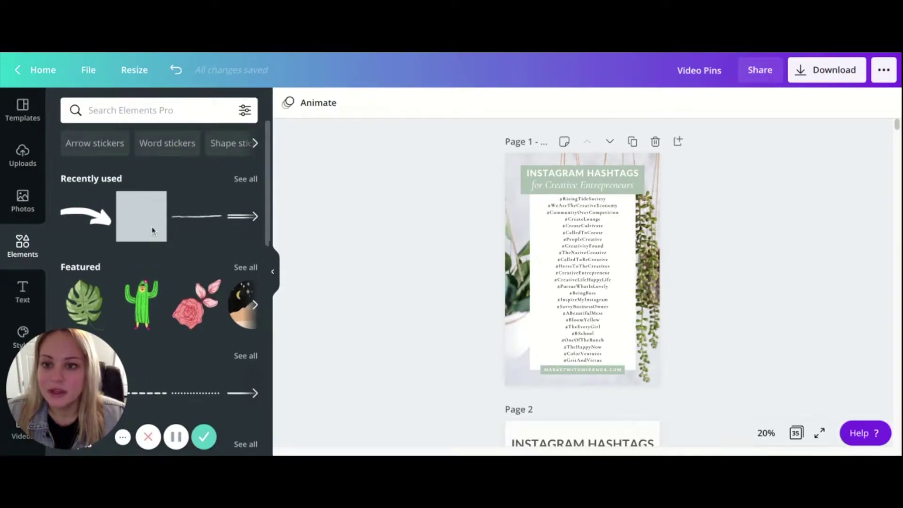
{"action": "scroll", "coordinate": [197, 285], "scroll_direction": "down", "scroll_amount": 4}
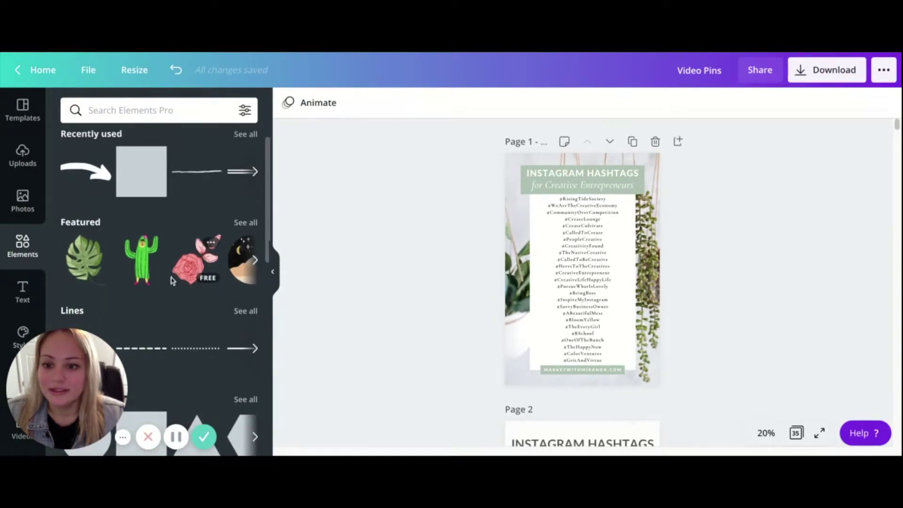
{"action": "scroll", "coordinate": [179, 263], "scroll_direction": "down", "scroll_amount": 3}
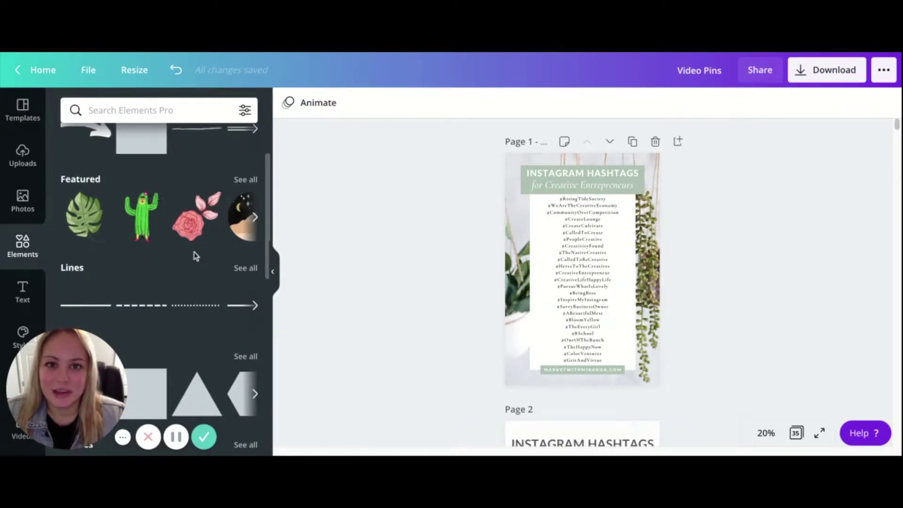
{"action": "scroll", "coordinate": [141, 241], "scroll_direction": "down", "scroll_amount": 8}
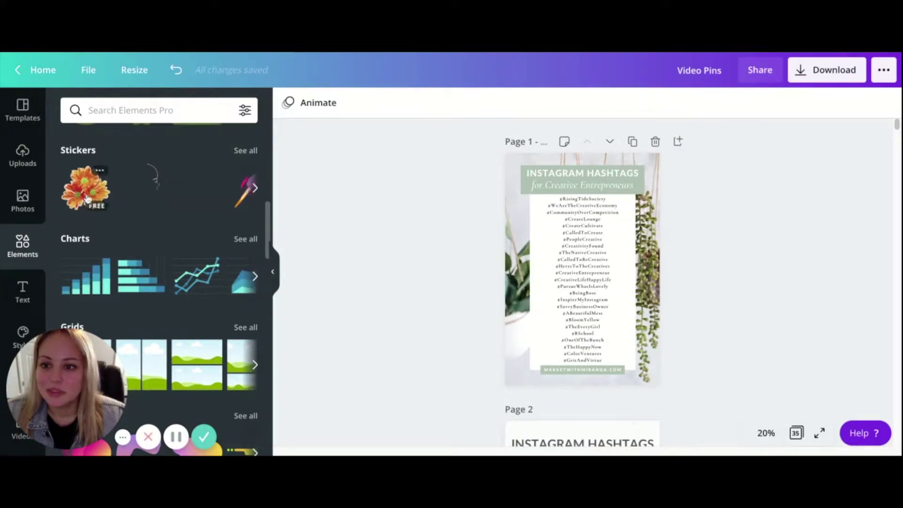
{"action": "scroll", "coordinate": [168, 214], "scroll_direction": "down", "scroll_amount": 10}
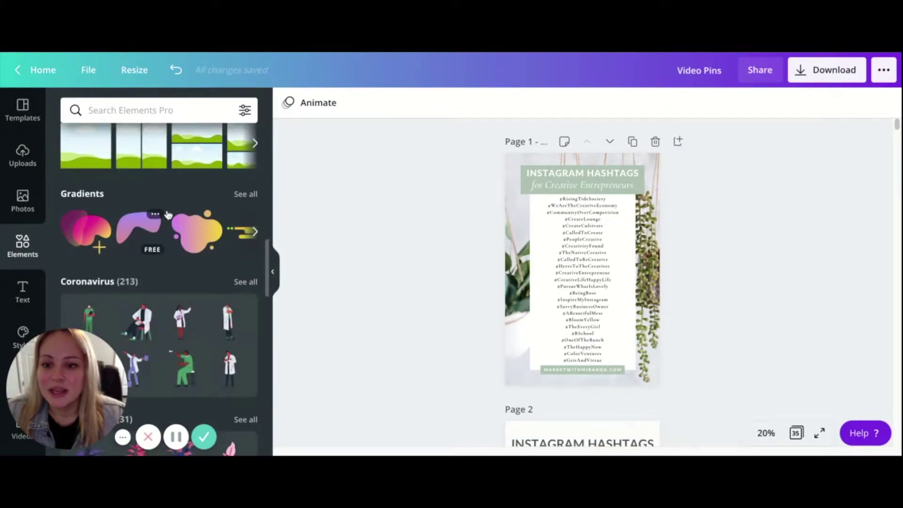
{"action": "scroll", "coordinate": [168, 214], "scroll_direction": "down", "scroll_amount": 2}
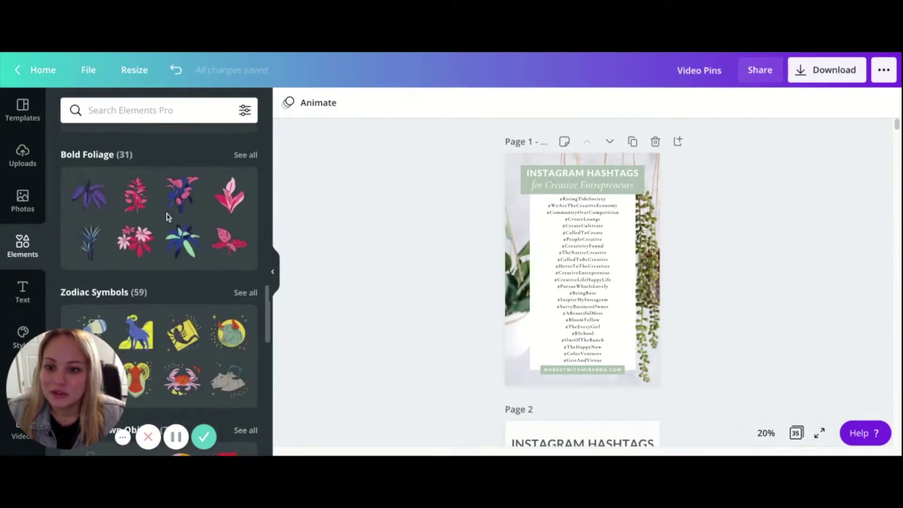
{"action": "scroll", "coordinate": [171, 211], "scroll_direction": "down", "scroll_amount": 4}
{"action": "scroll", "coordinate": [173, 214], "scroll_direction": "down", "scroll_amount": 2}
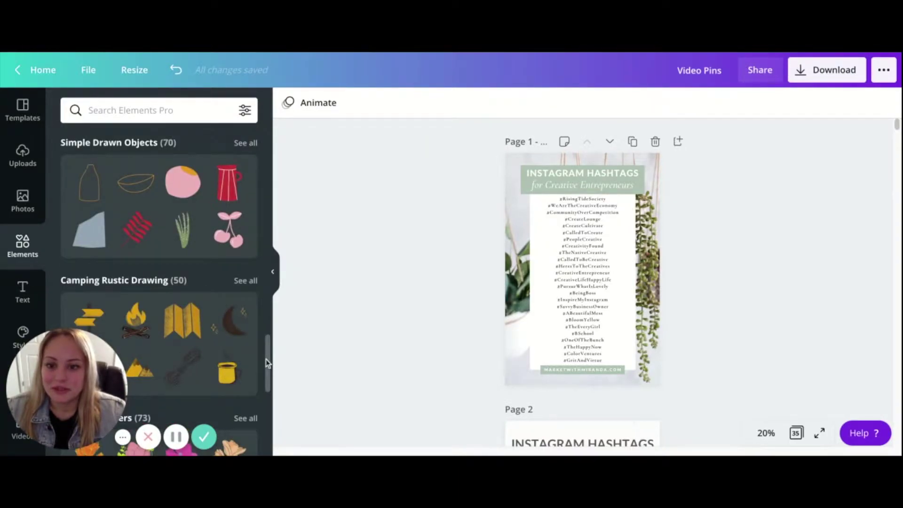
{"action": "left_click_drag", "start_coordinate": [266, 362], "coordinate": [268, 364]}
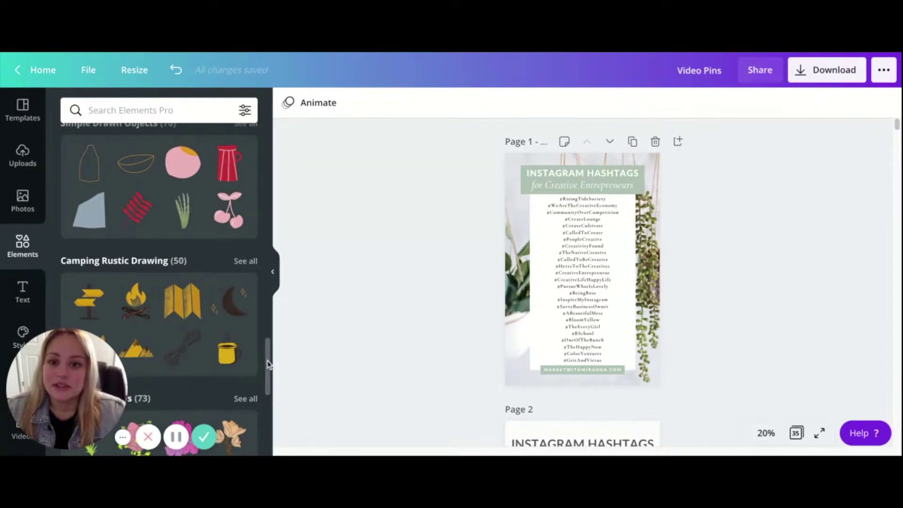
{"action": "left_click_drag", "start_coordinate": [267, 364], "coordinate": [263, 126]}
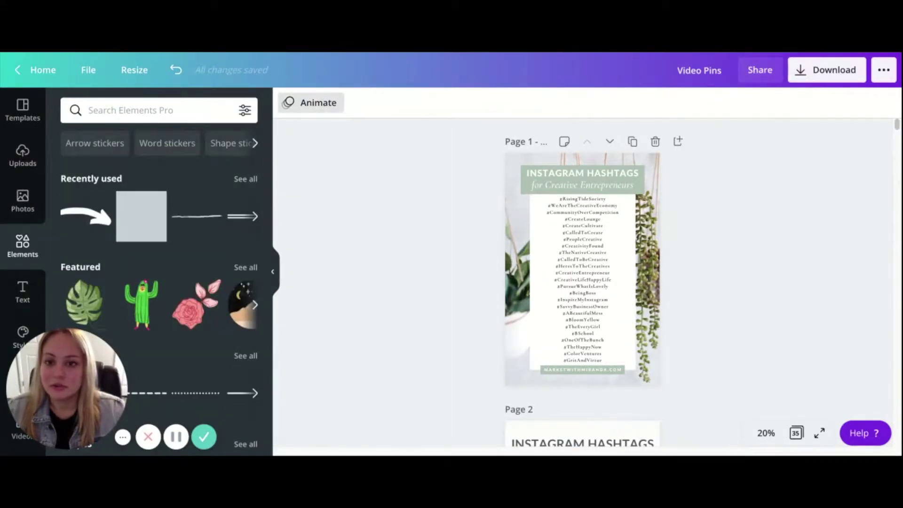
- Search elements for 'arrow' and filter the results to Animated only
{"action": "left_click", "coordinate": [203, 114]}
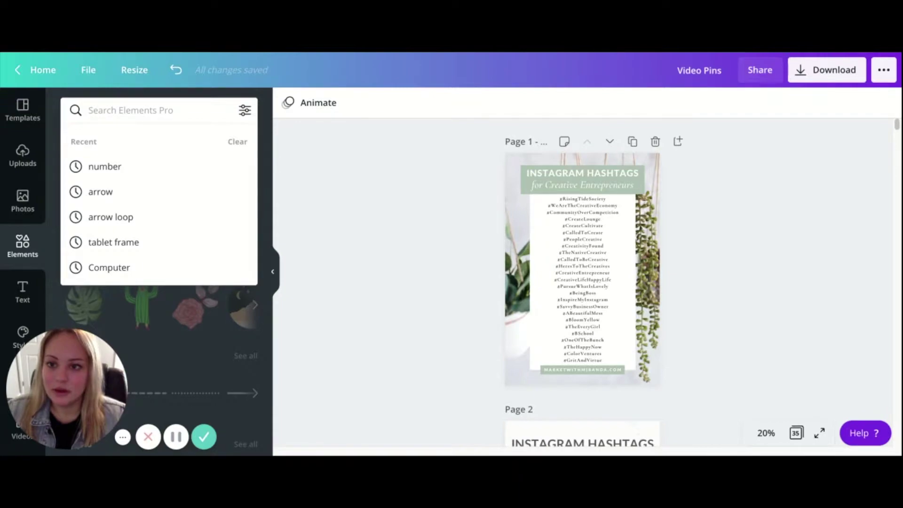
{"action": "type", "text": "arrow"}
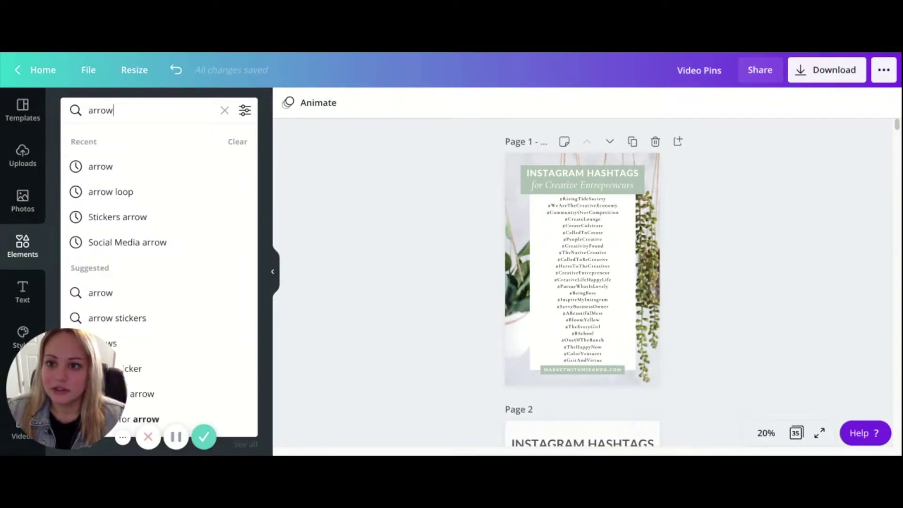
{"action": "key", "text": "Return"}
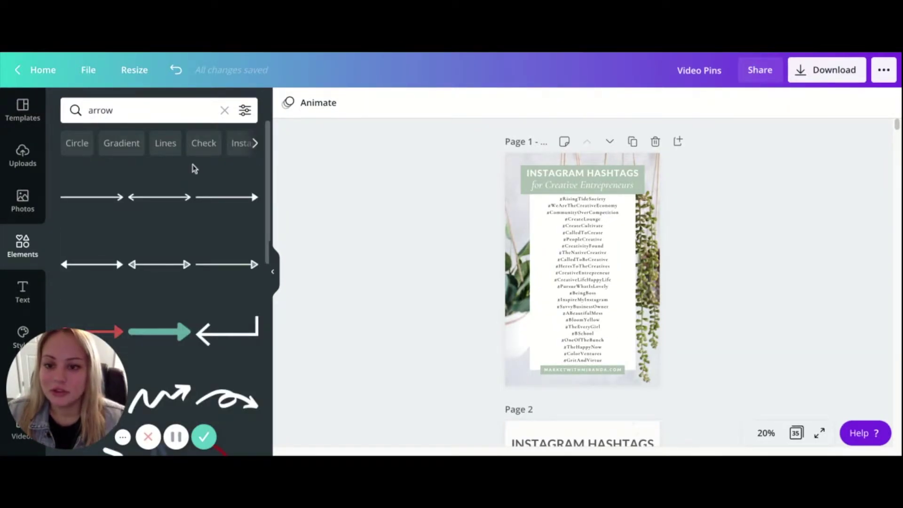
{"action": "left_click", "coordinate": [243, 112]}
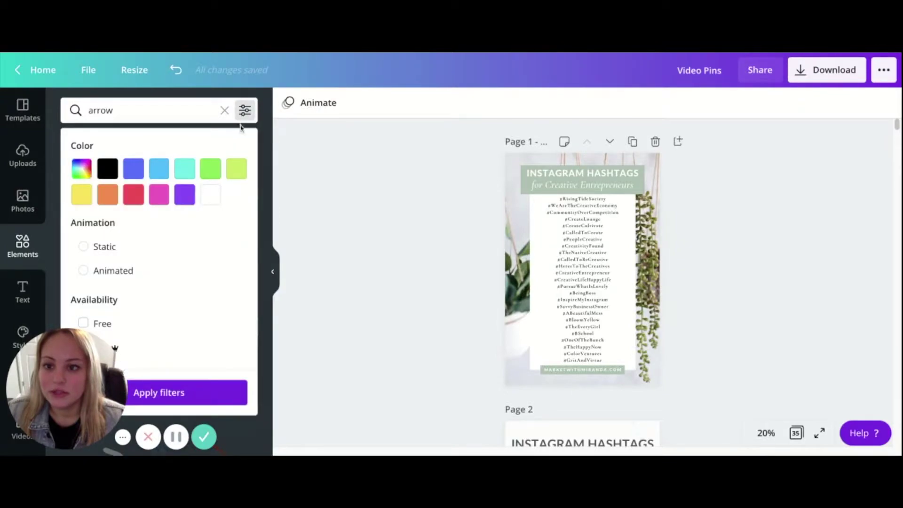
{"action": "left_click", "coordinate": [122, 276]}
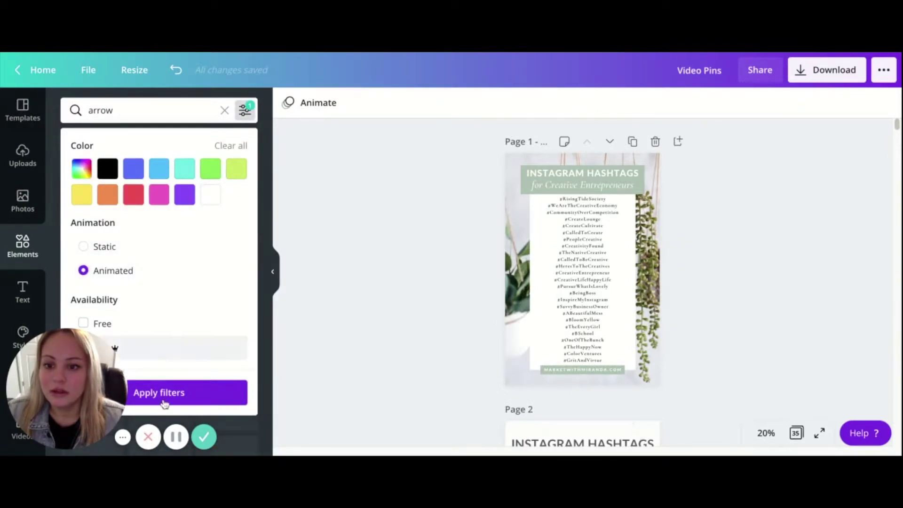
{"action": "left_click", "coordinate": [163, 403]}
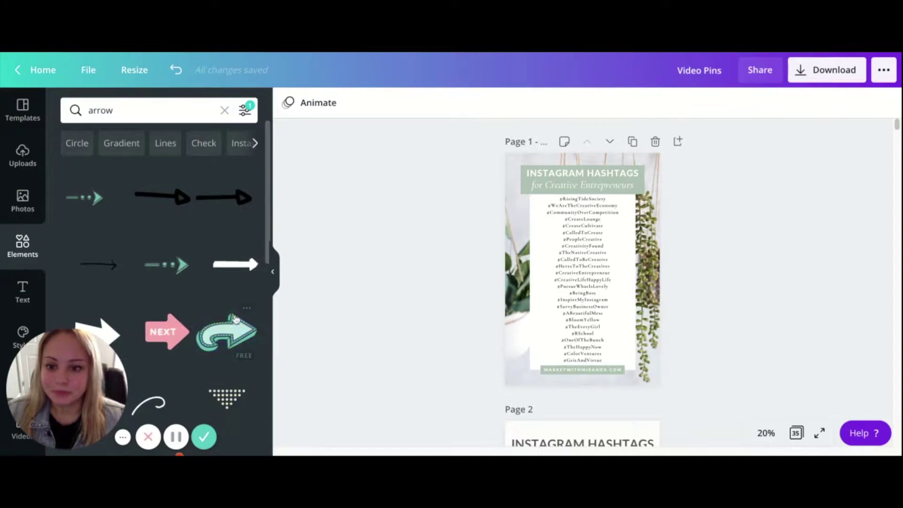
- Browse the animated arrow results, including line arrows, chevrons and a pink NEXT arrow
{"action": "scroll", "coordinate": [221, 314], "scroll_direction": "down", "scroll_amount": 2}
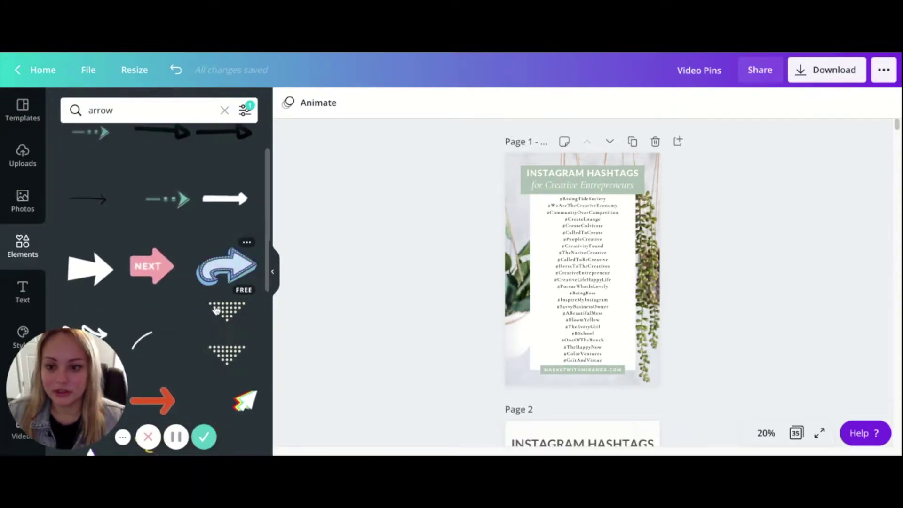
{"action": "scroll", "coordinate": [215, 310], "scroll_direction": "down", "scroll_amount": 8}
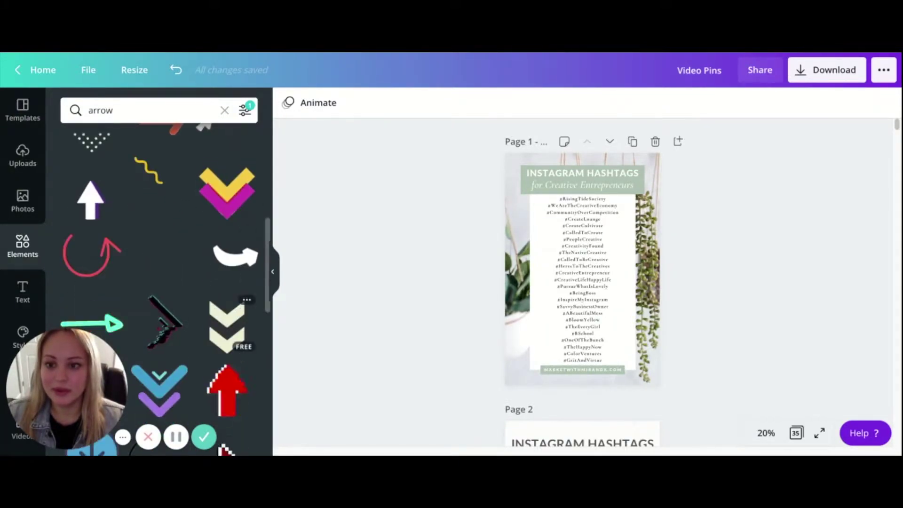
{"action": "scroll", "coordinate": [160, 282], "scroll_direction": "down", "scroll_amount": 3}
{"action": "scroll", "coordinate": [227, 288], "scroll_direction": "down", "scroll_amount": 1}
{"action": "scroll", "coordinate": [221, 324], "scroll_direction": "up", "scroll_amount": 1}
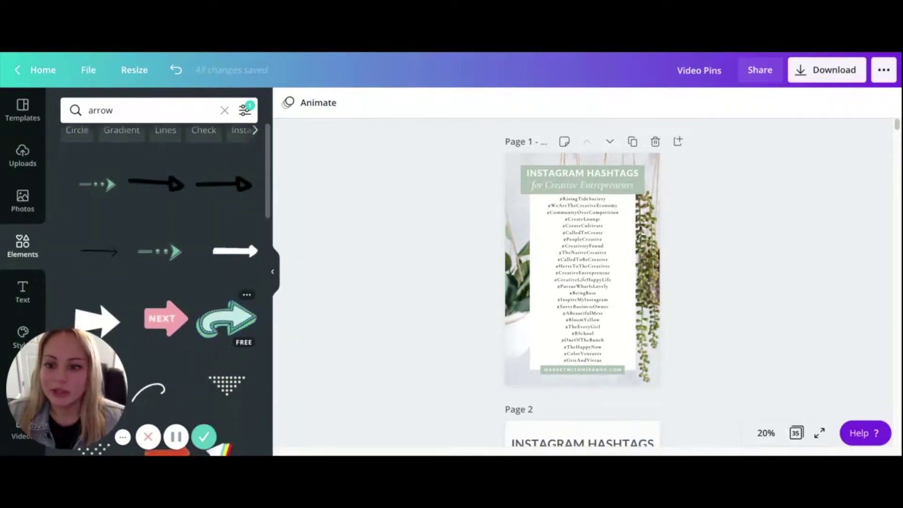
{"action": "scroll", "coordinate": [200, 306], "scroll_direction": "down", "scroll_amount": 1}
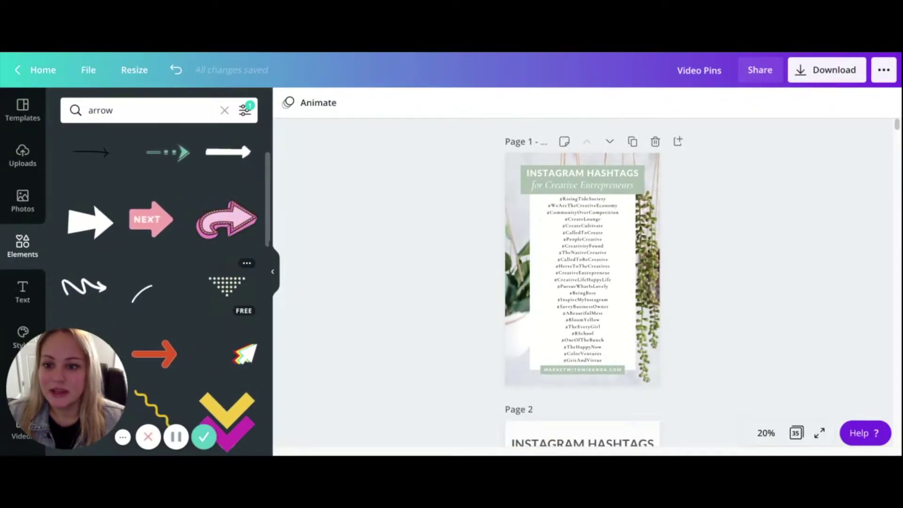
{"action": "scroll", "coordinate": [201, 305], "scroll_direction": "down", "scroll_amount": 2}
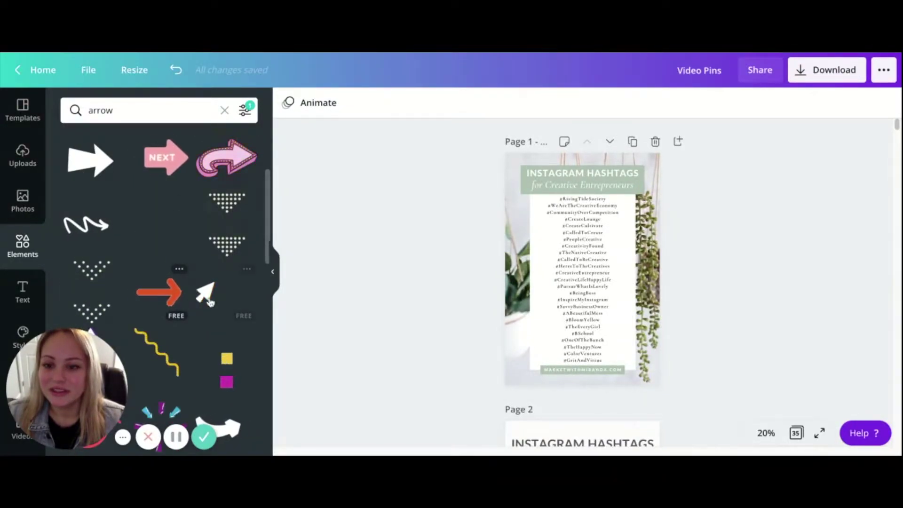
{"action": "scroll", "coordinate": [180, 327], "scroll_direction": "down", "scroll_amount": 6}
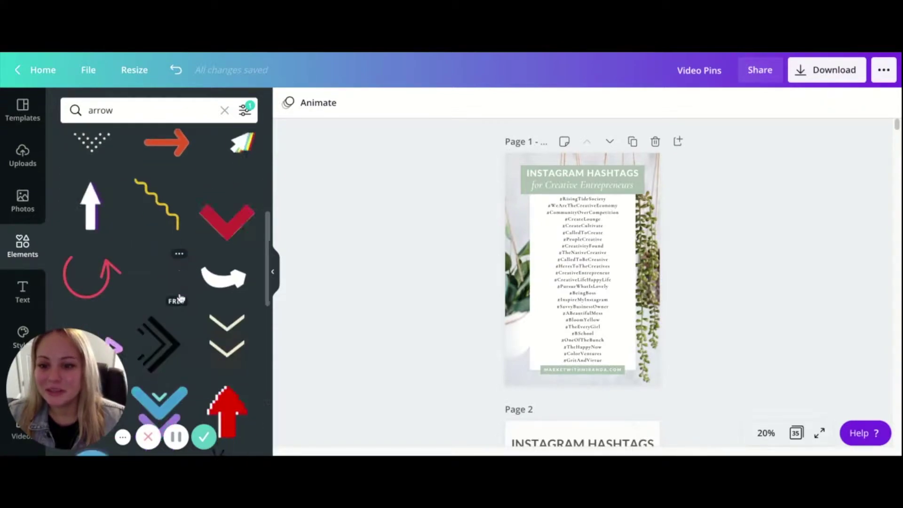
{"action": "scroll", "coordinate": [94, 310], "scroll_direction": "down", "scroll_amount": 4}
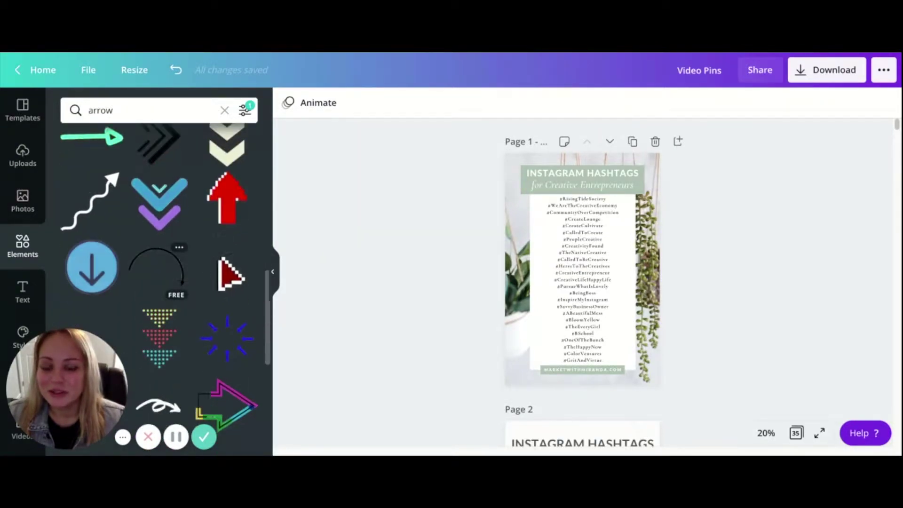
{"action": "scroll", "coordinate": [165, 306], "scroll_direction": "down", "scroll_amount": 3}
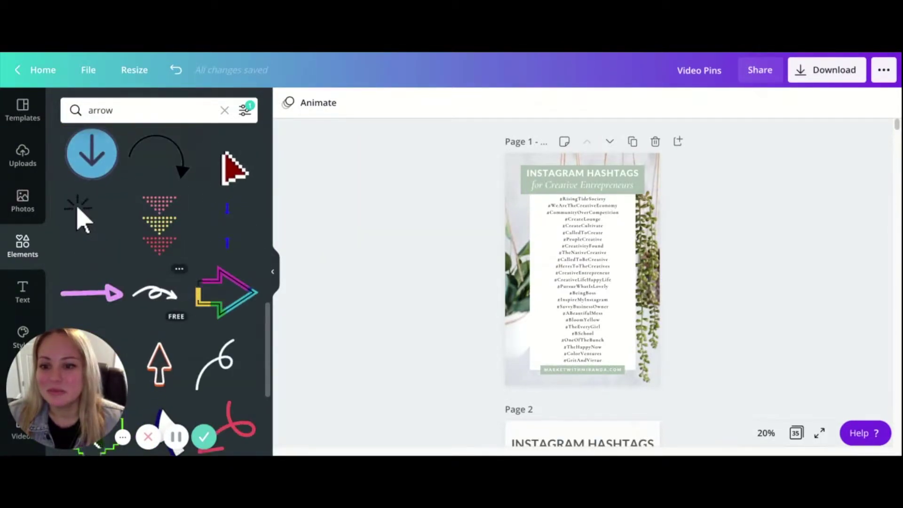
{"action": "scroll", "coordinate": [145, 323], "scroll_direction": "down", "scroll_amount": 1}
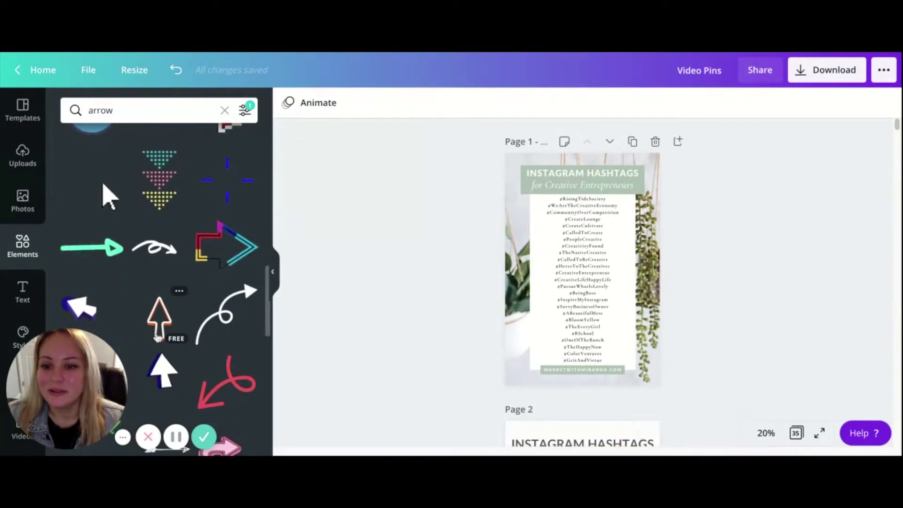
{"action": "scroll", "coordinate": [141, 266], "scroll_direction": "down", "scroll_amount": 2}
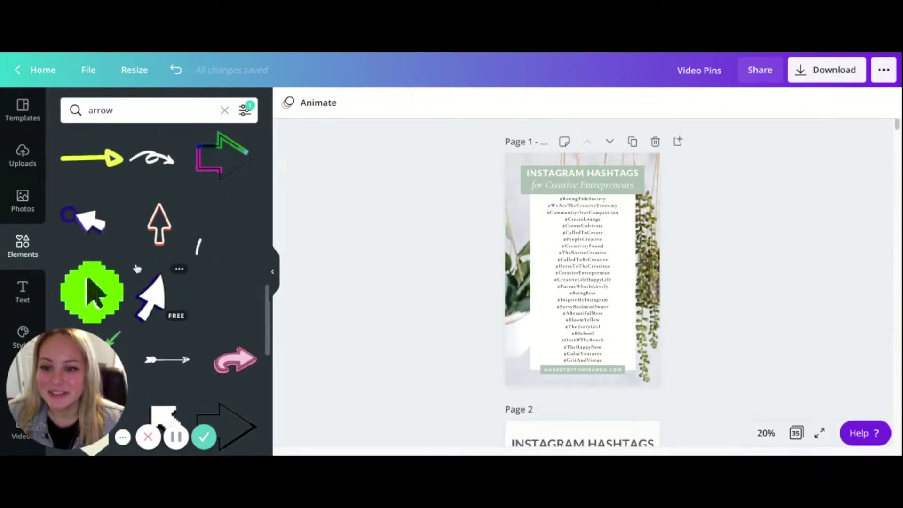
{"action": "scroll", "coordinate": [137, 265], "scroll_direction": "down", "scroll_amount": 2}
{"action": "scroll", "coordinate": [141, 263], "scroll_direction": "down", "scroll_amount": 5}
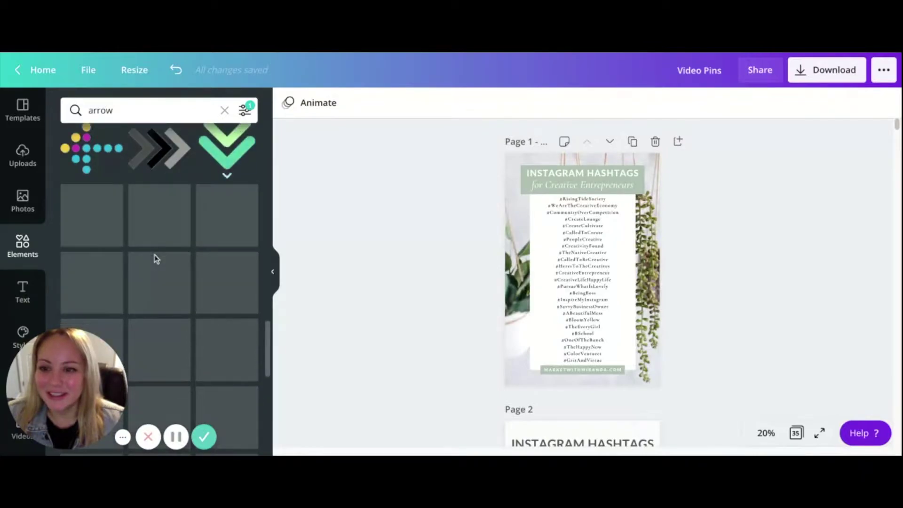
{"action": "scroll", "coordinate": [155, 263], "scroll_direction": "down", "scroll_amount": 3}
{"action": "scroll", "coordinate": [155, 265], "scroll_direction": "up", "scroll_amount": 5}
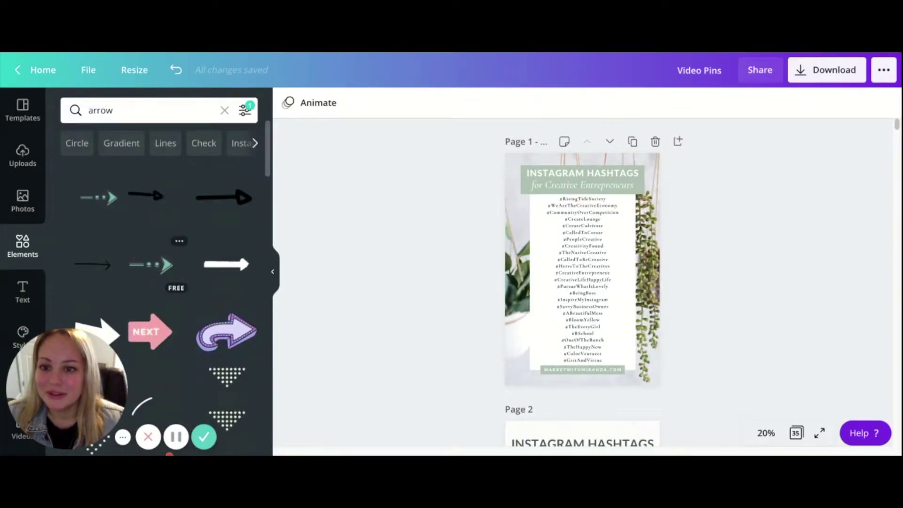
- Add the dotted arrow sticker, tilt it diagonally and place it at the pin's left edge
{"action": "left_click", "coordinate": [160, 266]}
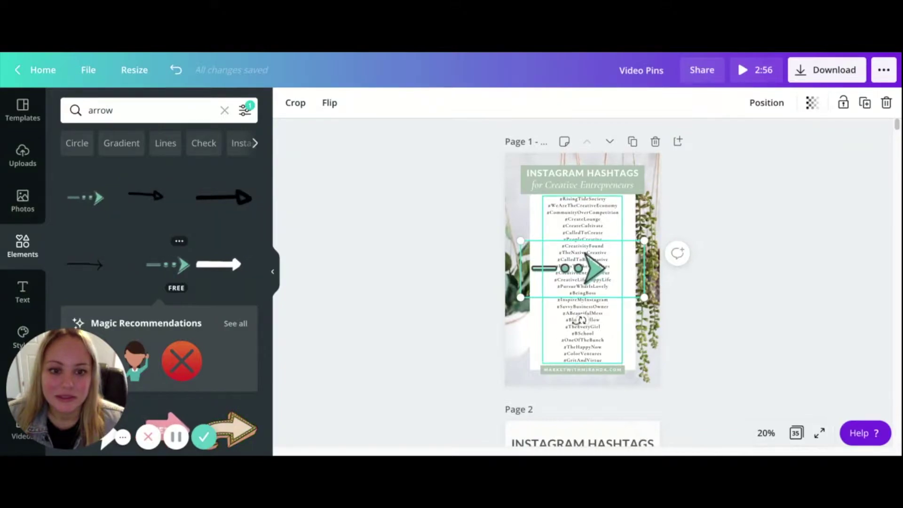
{"action": "left_click_drag", "start_coordinate": [582, 320], "coordinate": [665, 350]}
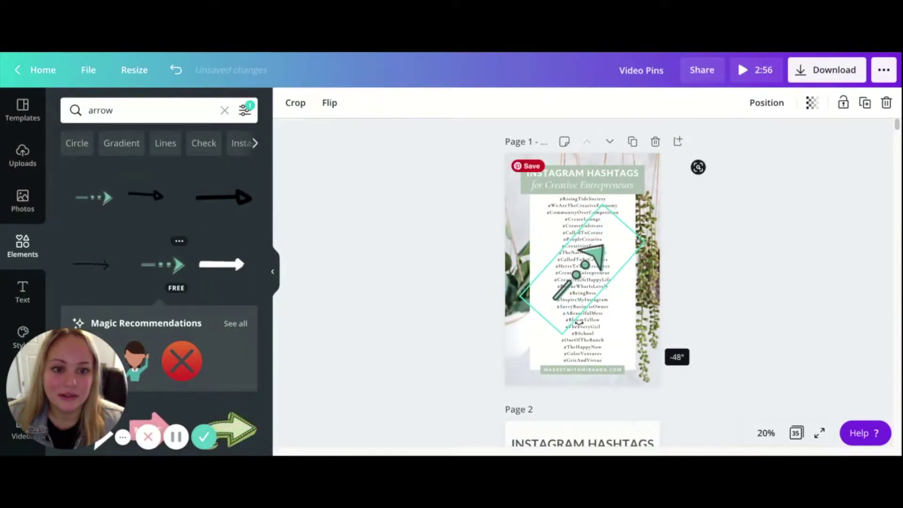
{"action": "left_click_drag", "start_coordinate": [596, 254], "coordinate": [525, 252]}
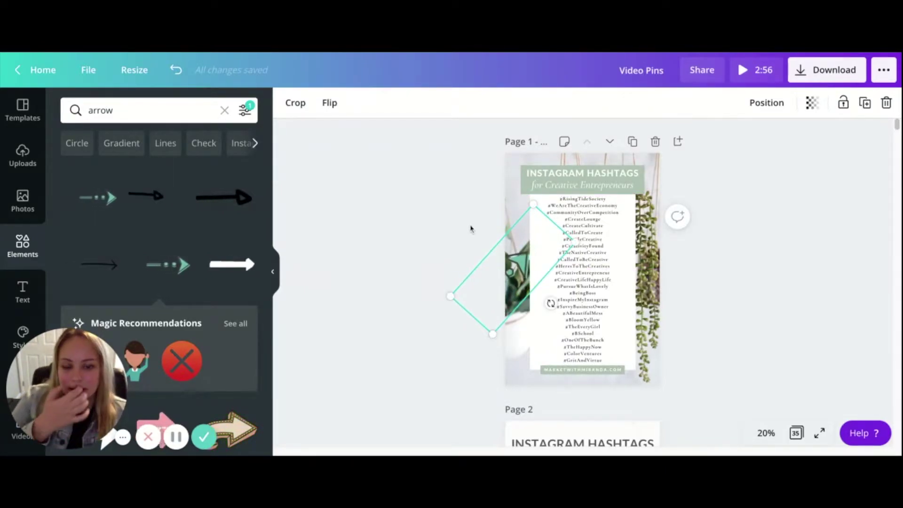
{"action": "left_click", "coordinate": [450, 210]}
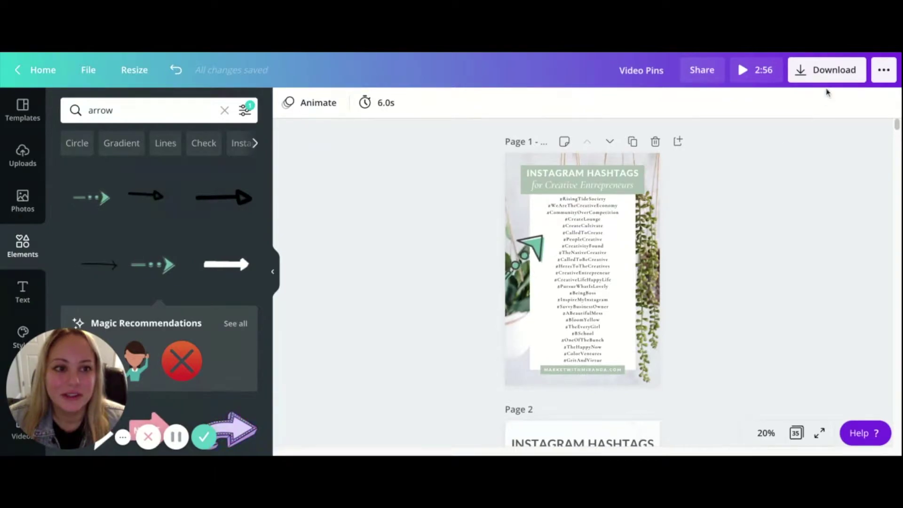
- Set Page 1's duration to 5 seconds, making the whole video 2:55
{"action": "left_click", "coordinate": [829, 74]}
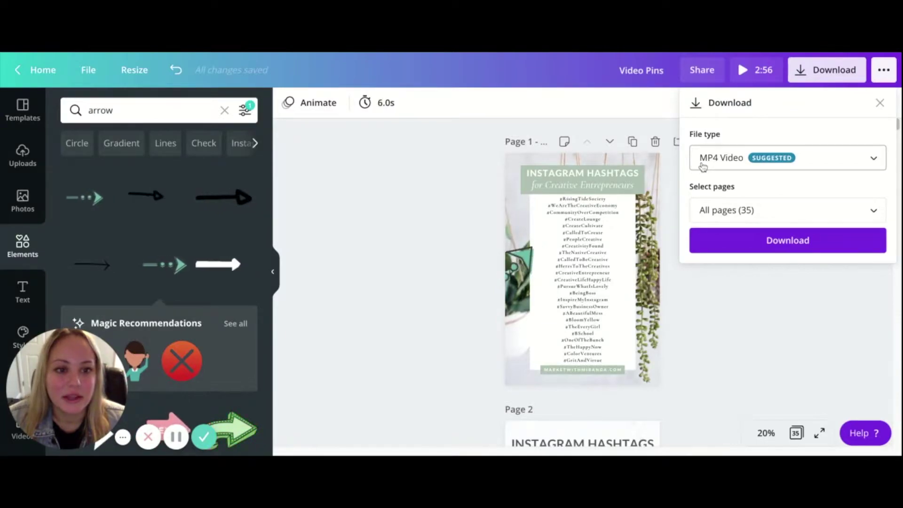
{"action": "left_click", "coordinate": [439, 166]}
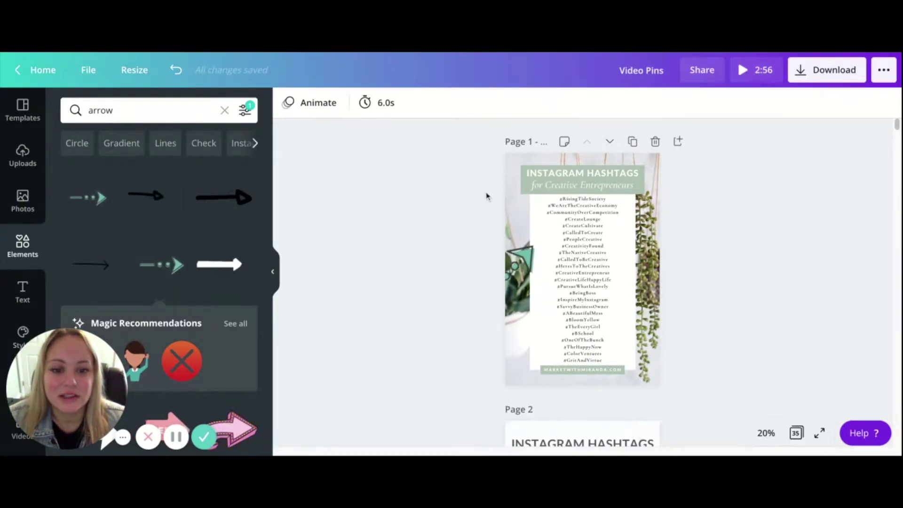
{"action": "scroll", "coordinate": [431, 237], "scroll_direction": "down", "scroll_amount": 3}
{"action": "scroll", "coordinate": [430, 237], "scroll_direction": "down", "scroll_amount": 2}
{"action": "scroll", "coordinate": [433, 238], "scroll_direction": "up", "scroll_amount": 5}
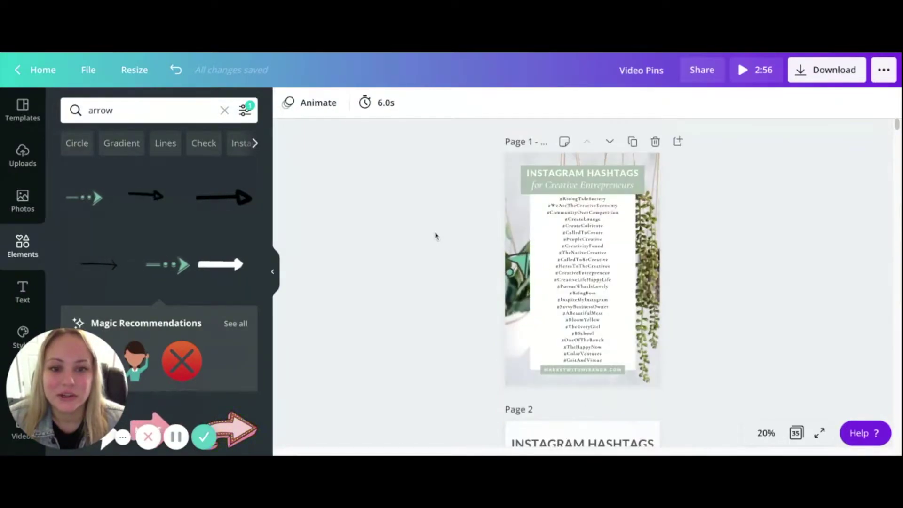
{"action": "left_click", "coordinate": [393, 102]}
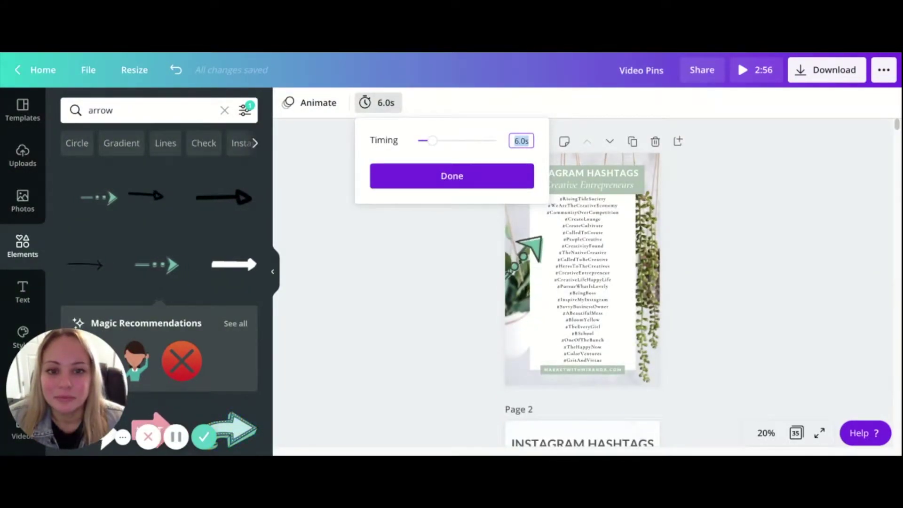
{"action": "type", "text": "5."}
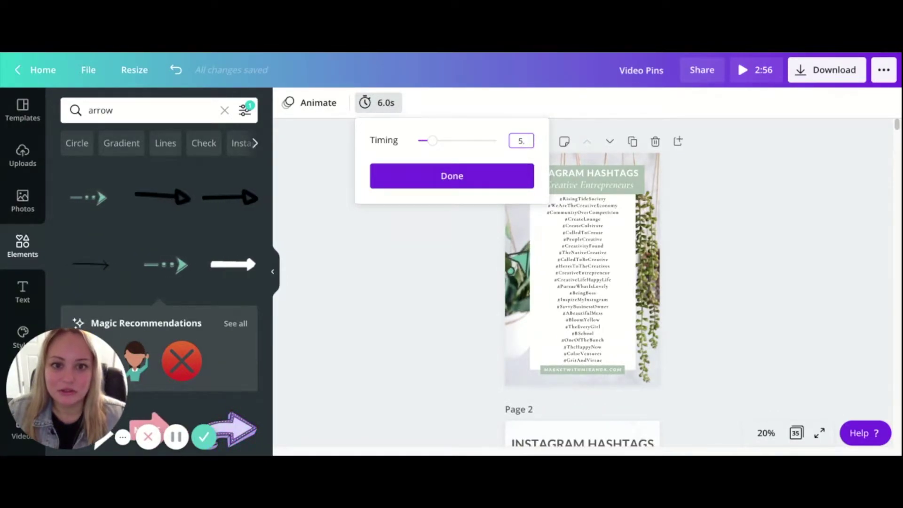
{"action": "key", "text": "Return"}
{"action": "left_click", "coordinate": [393, 224]}
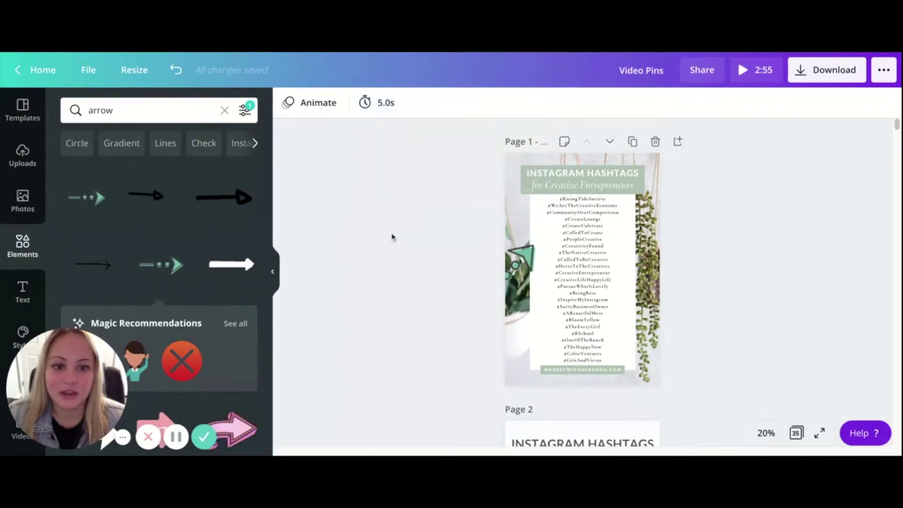
- Download only Page 1 as an MP4 video and continue editing
{"action": "left_click", "coordinate": [827, 71]}
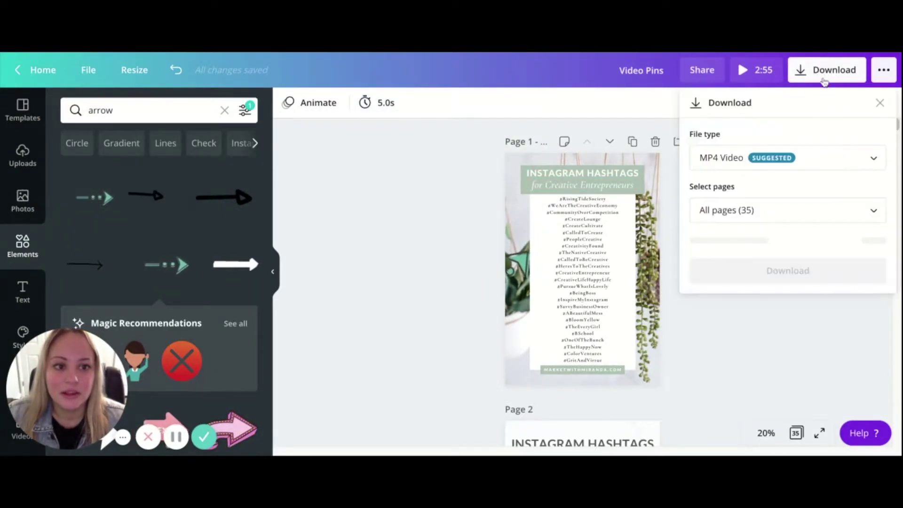
{"action": "left_click", "coordinate": [760, 210]}
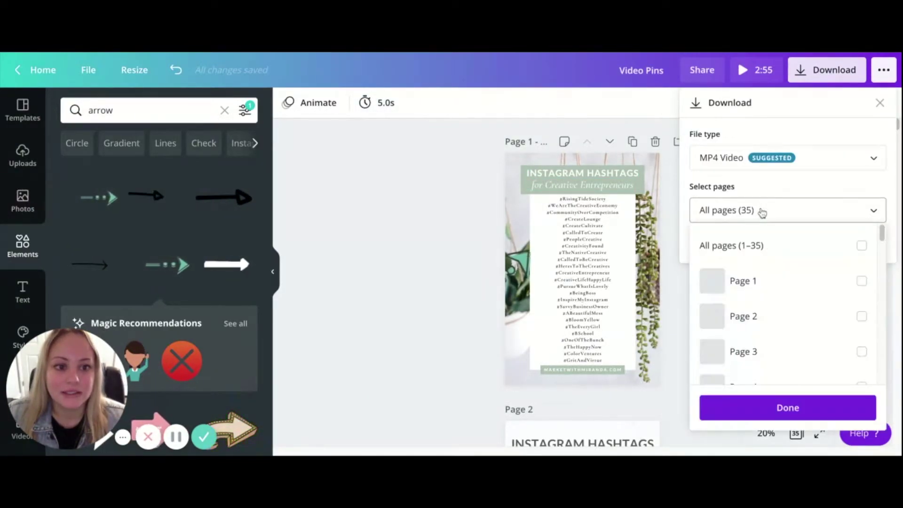
{"action": "left_click", "coordinate": [760, 287]}
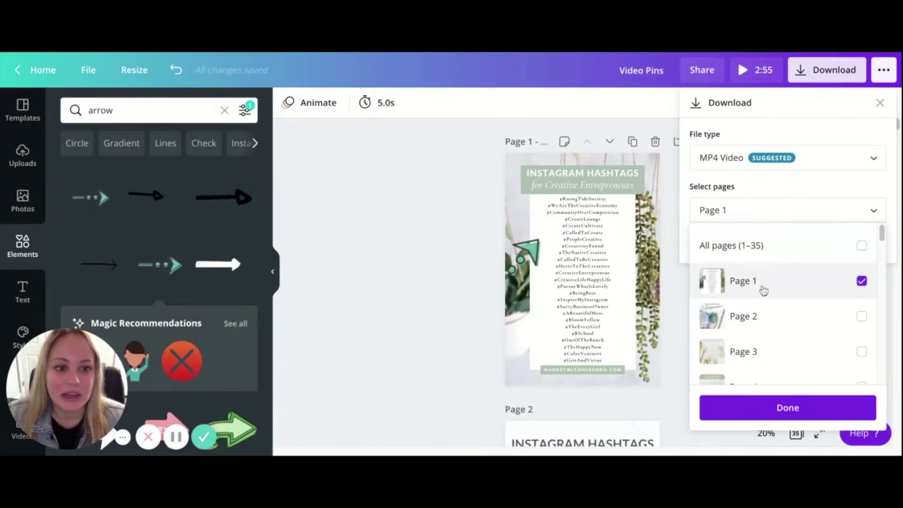
{"action": "left_click", "coordinate": [792, 206]}
{"action": "left_click", "coordinate": [782, 242]}
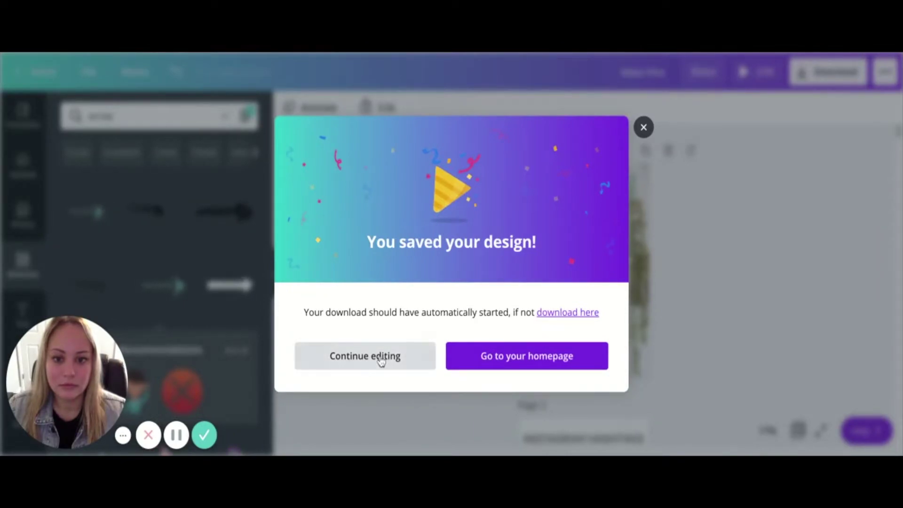
{"action": "left_click", "coordinate": [381, 360]}
- Clear the arrow search and add a white wavy line from Lines to Page 2
{"action": "scroll", "coordinate": [393, 348], "scroll_direction": "down", "scroll_amount": 5}
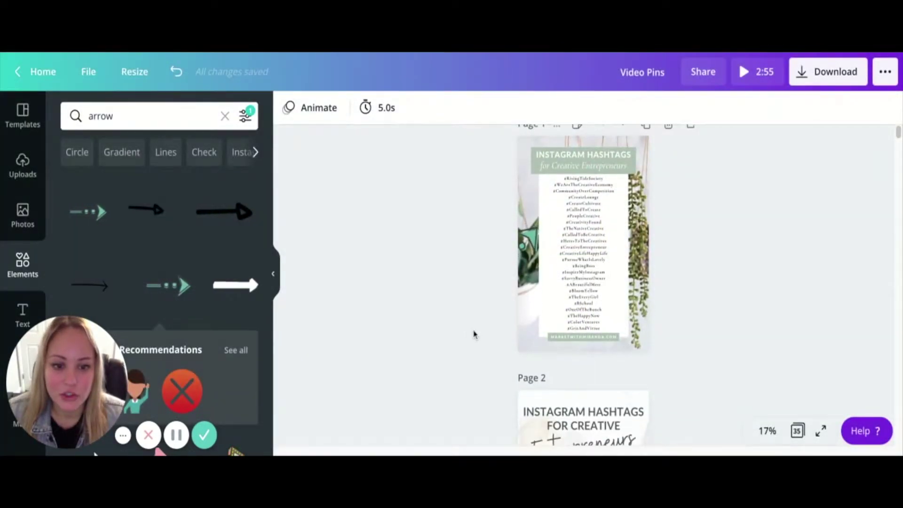
{"action": "scroll", "coordinate": [466, 333], "scroll_direction": "down", "scroll_amount": 4}
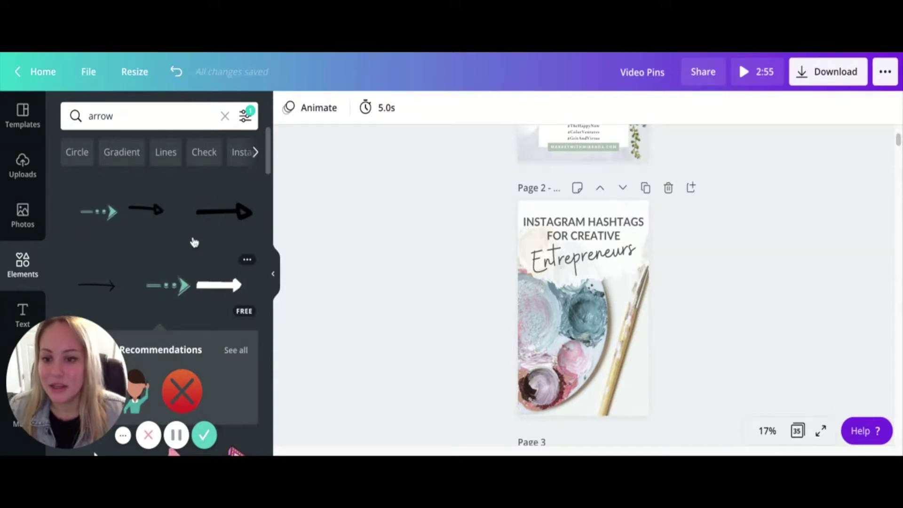
{"action": "left_click", "coordinate": [225, 117]}
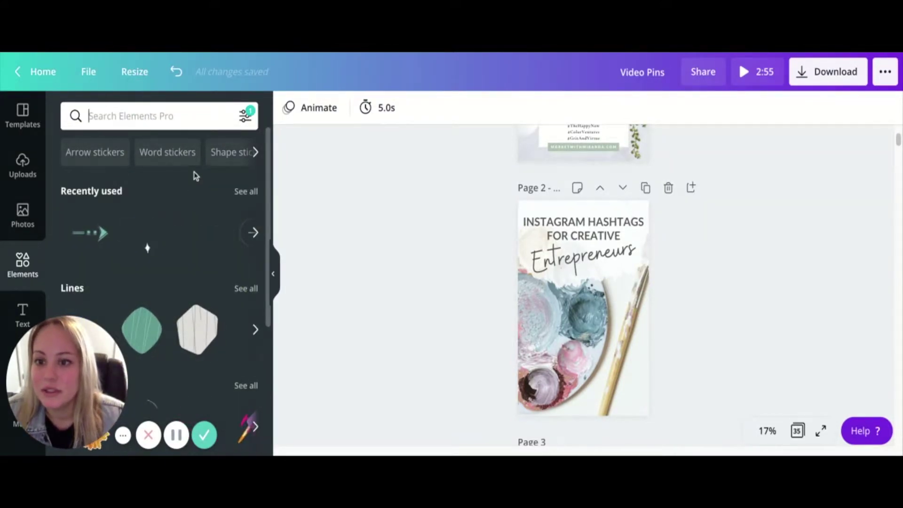
{"action": "scroll", "coordinate": [195, 239], "scroll_direction": "down", "scroll_amount": 2}
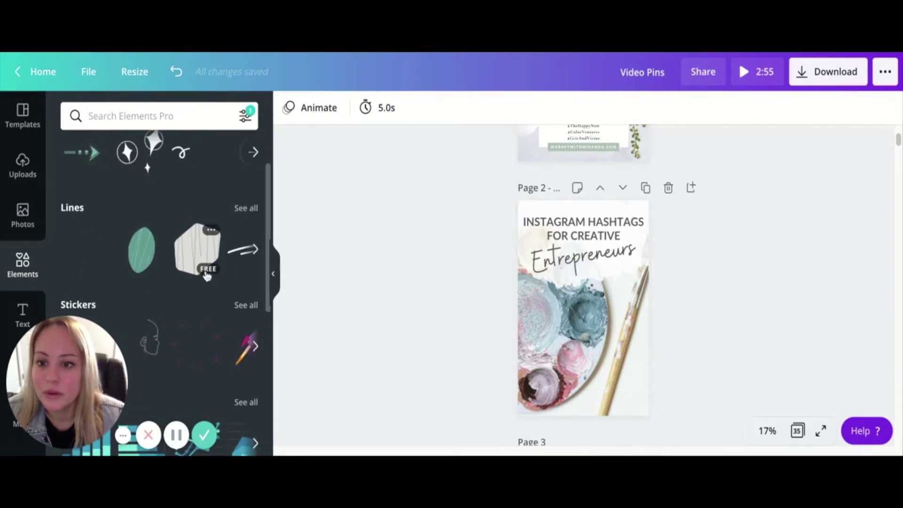
{"action": "left_click", "coordinate": [243, 209]}
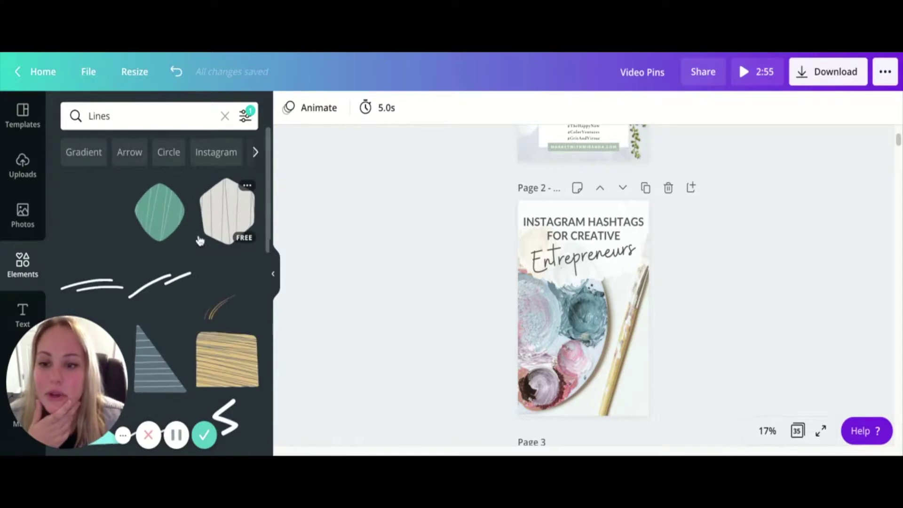
{"action": "scroll", "coordinate": [200, 241], "scroll_direction": "down", "scroll_amount": 4}
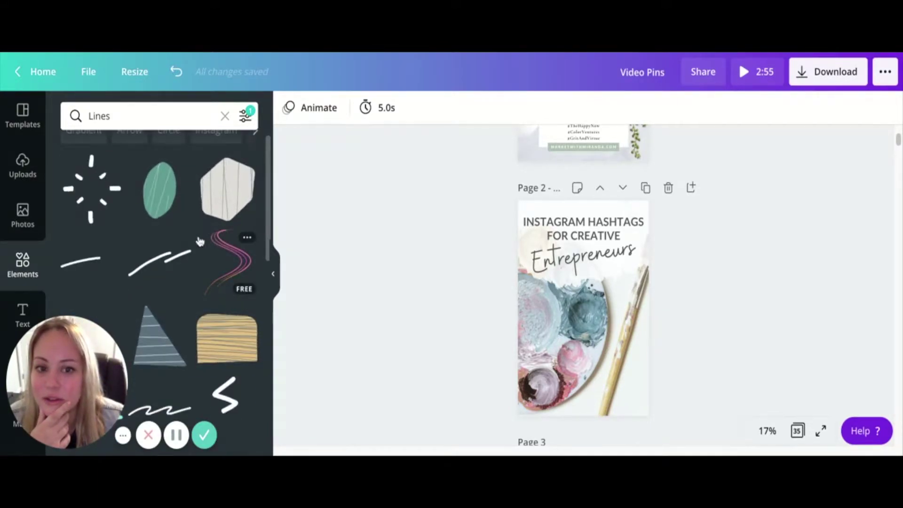
{"action": "scroll", "coordinate": [160, 282], "scroll_direction": "down", "scroll_amount": 5}
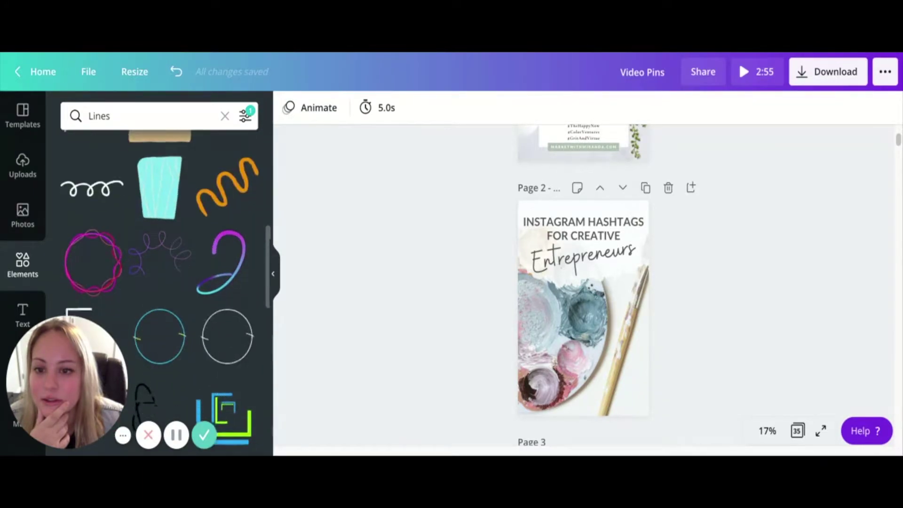
{"action": "scroll", "coordinate": [160, 282], "scroll_direction": "down", "scroll_amount": 1}
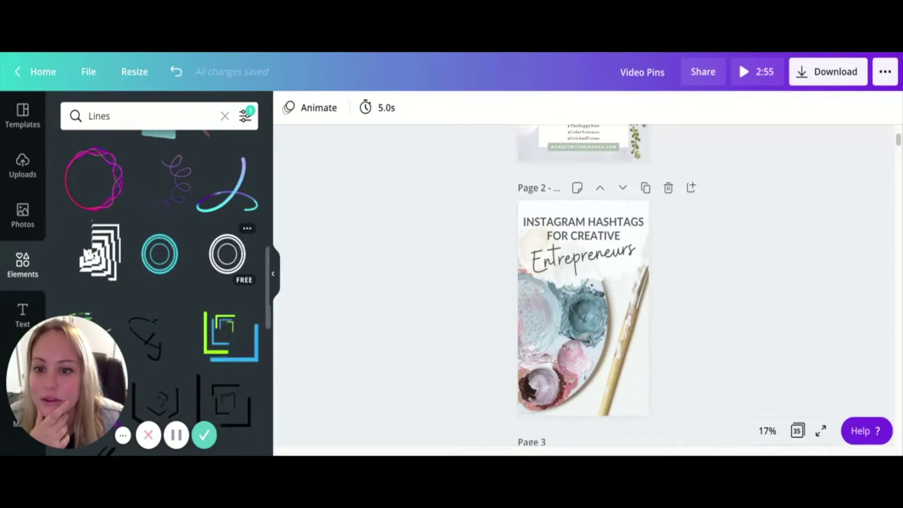
{"action": "left_click", "coordinate": [222, 256]}
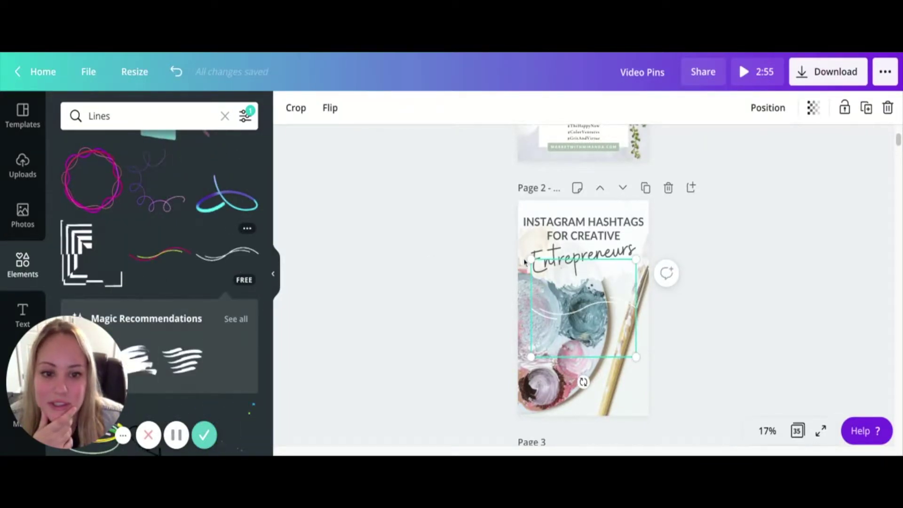
- Enlarge the white line, centre it on the page and raise it toward the headline
{"action": "left_click_drag", "start_coordinate": [529, 259], "coordinate": [441, 224]}
{"action": "left_click", "coordinate": [768, 109]}
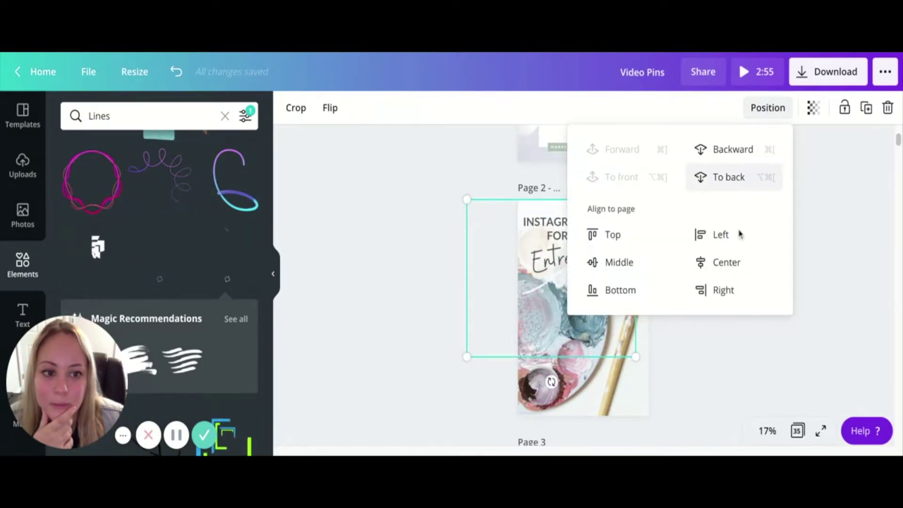
{"action": "left_click", "coordinate": [730, 261]}
{"action": "left_click", "coordinate": [454, 278]}
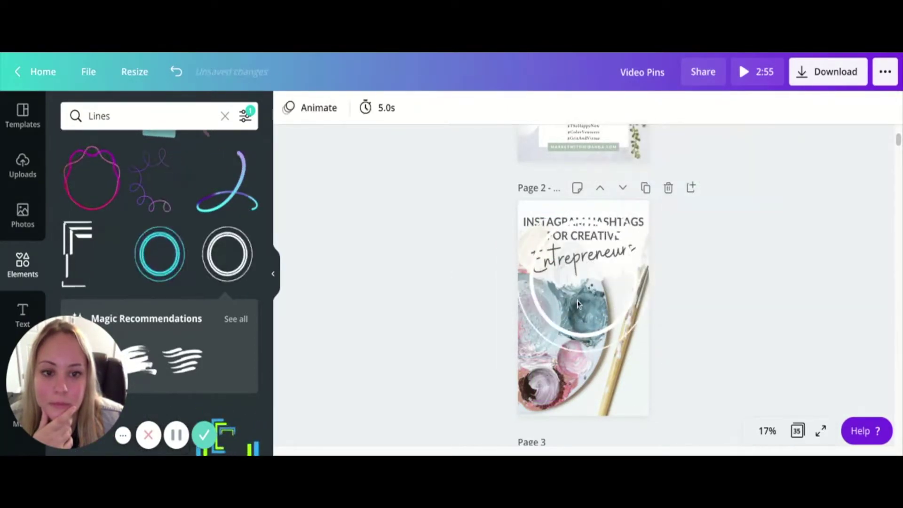
{"action": "left_click", "coordinate": [542, 298]}
{"action": "left_click_drag", "start_coordinate": [597, 328], "coordinate": [597, 304]}
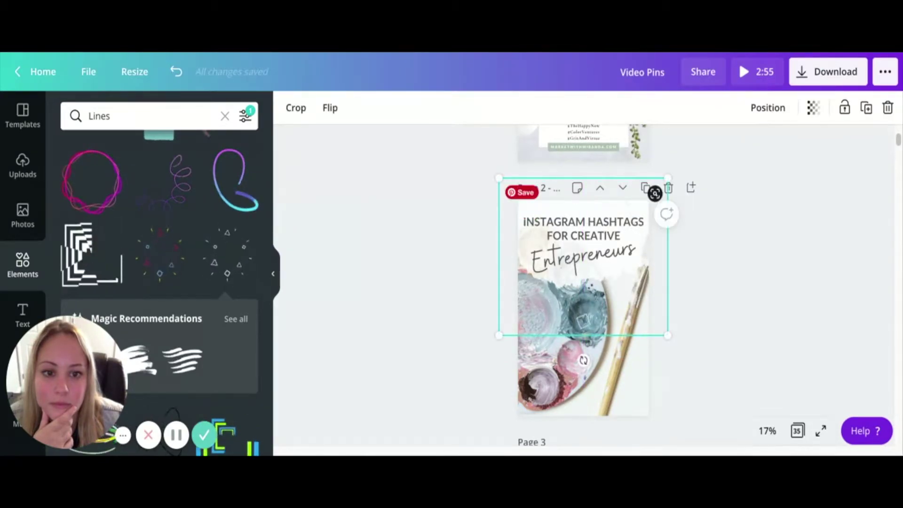
- Send the line to the back, then bring it one layer forward
{"action": "left_click", "coordinate": [776, 110]}
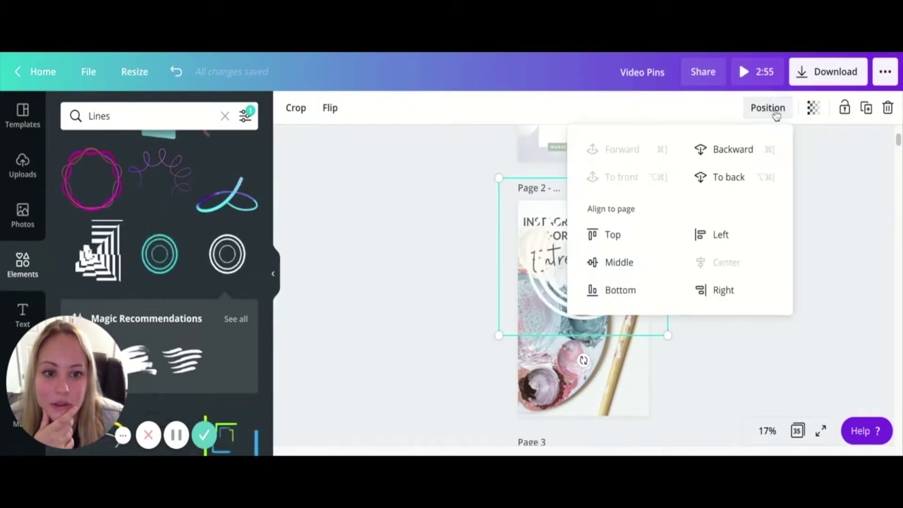
{"action": "left_click", "coordinate": [750, 180]}
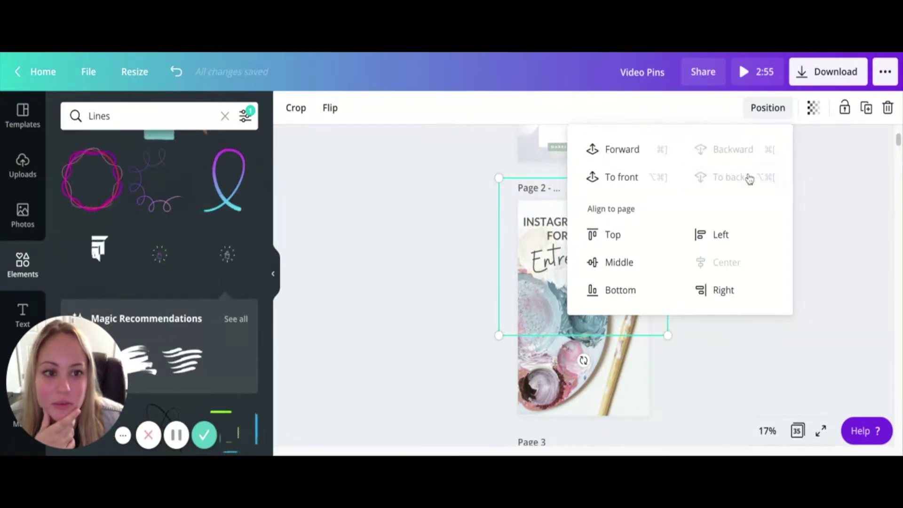
{"action": "left_click", "coordinate": [624, 152]}
{"action": "left_click", "coordinate": [446, 219]}
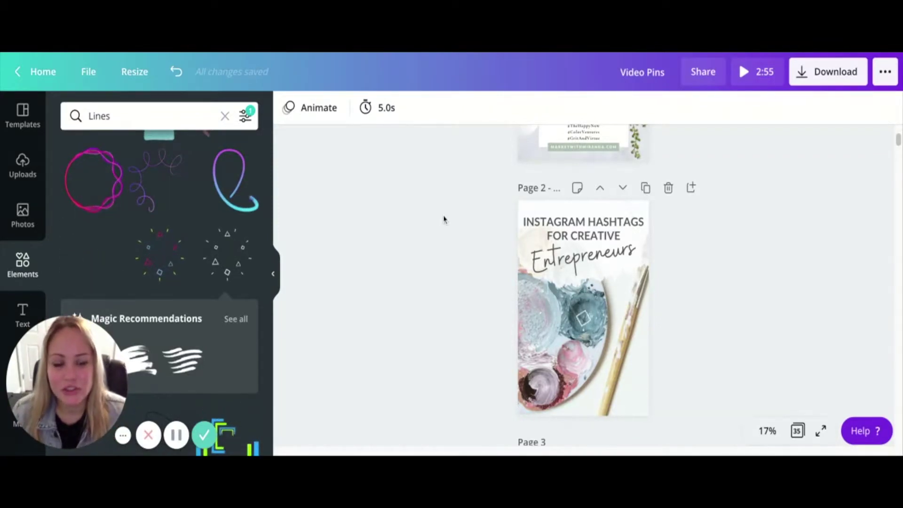
- Download only Page 2 as an MP4 video, then continue editing
{"action": "scroll", "coordinate": [444, 219], "scroll_direction": "down", "scroll_amount": 1}
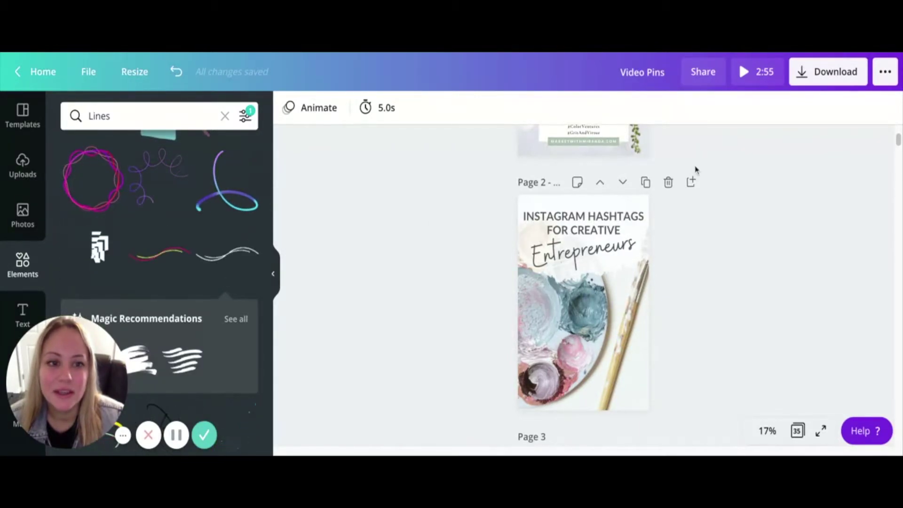
{"action": "left_click", "coordinate": [835, 72]}
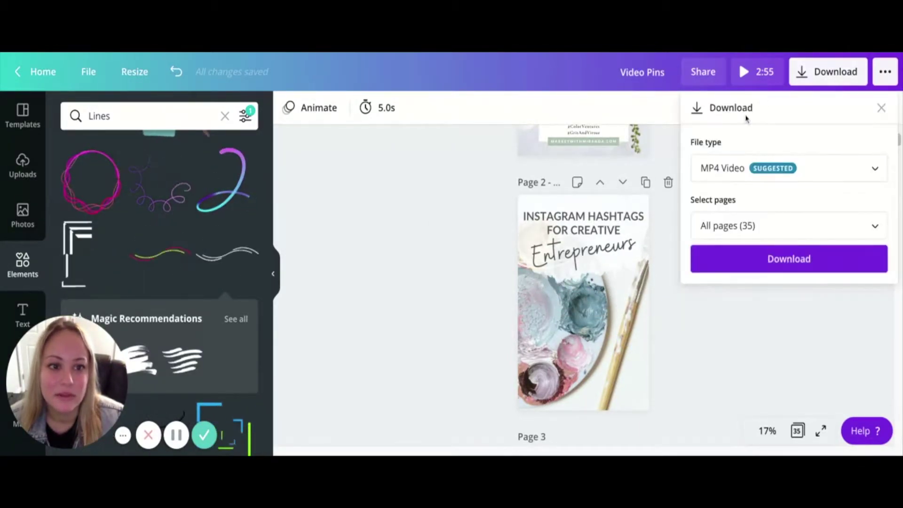
{"action": "left_click", "coordinate": [737, 233]}
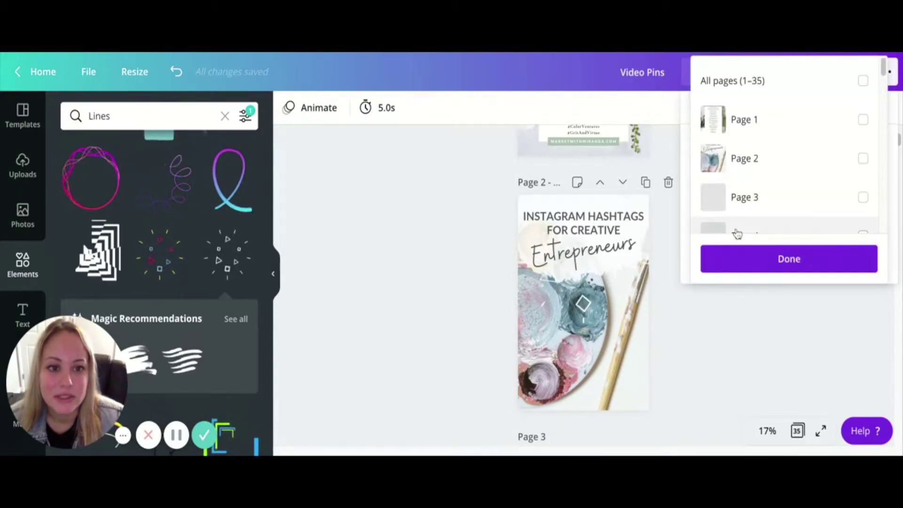
{"action": "left_click", "coordinate": [750, 158]}
{"action": "left_click", "coordinate": [766, 261]}
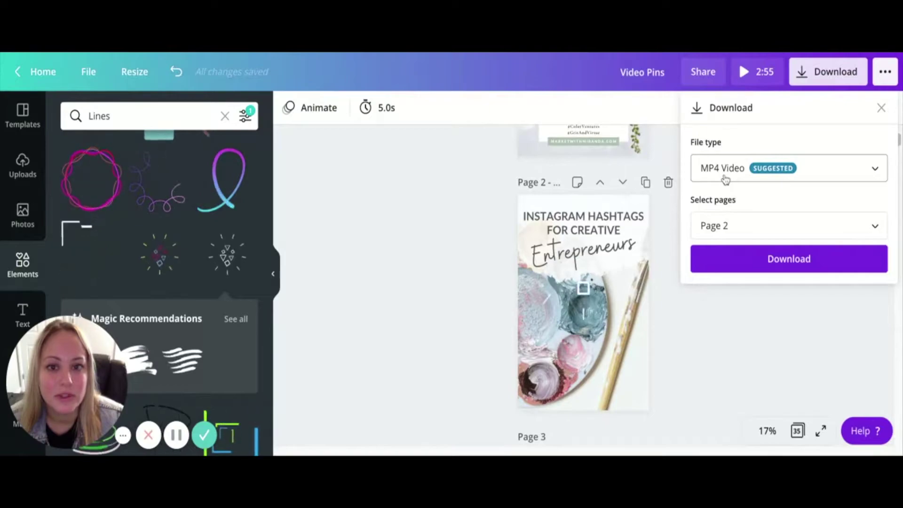
{"action": "left_click", "coordinate": [769, 265]}
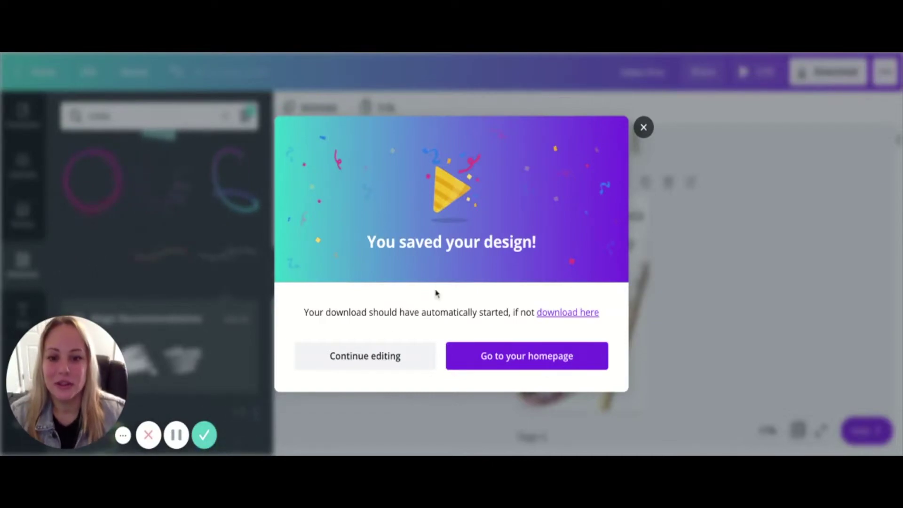
{"action": "left_click", "coordinate": [384, 368]}
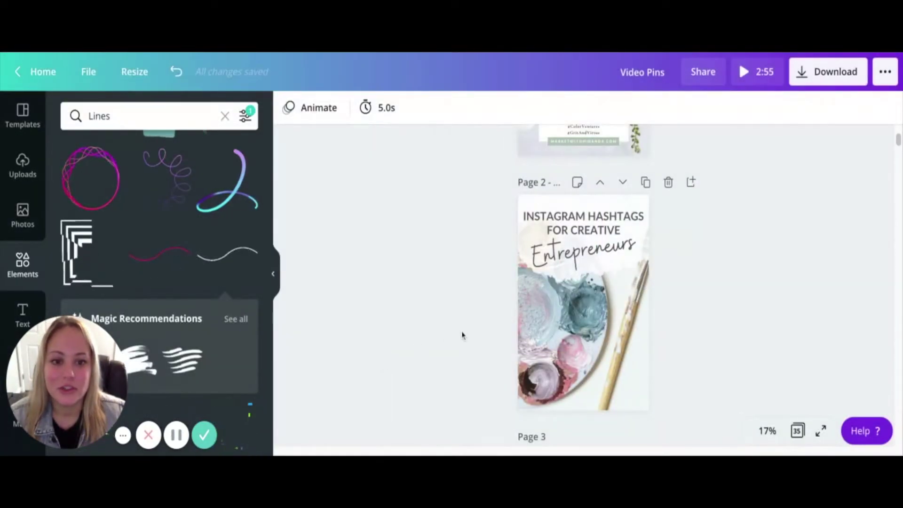
- Delete the paint-palette photo from behind Page 2's title
{"action": "left_click", "coordinate": [550, 231]}
{"action": "left_click", "coordinate": [550, 231]}
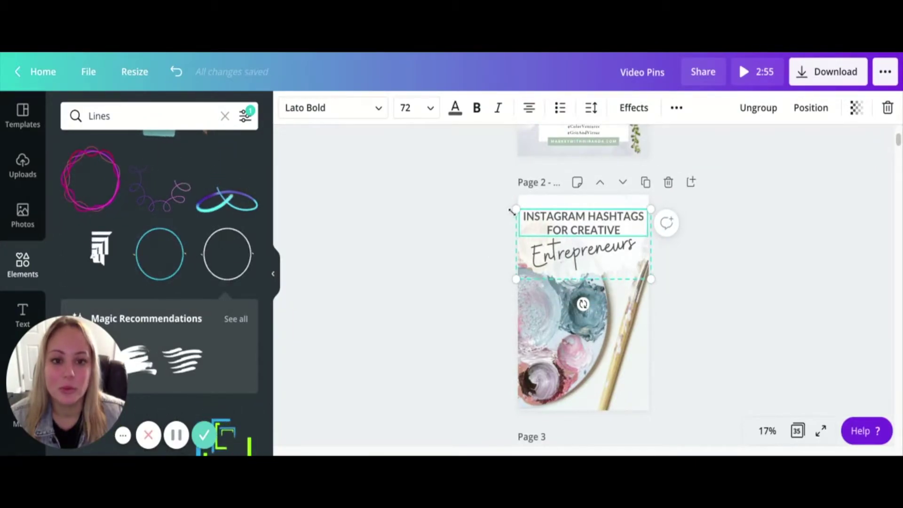
{"action": "left_click", "coordinate": [589, 362]}
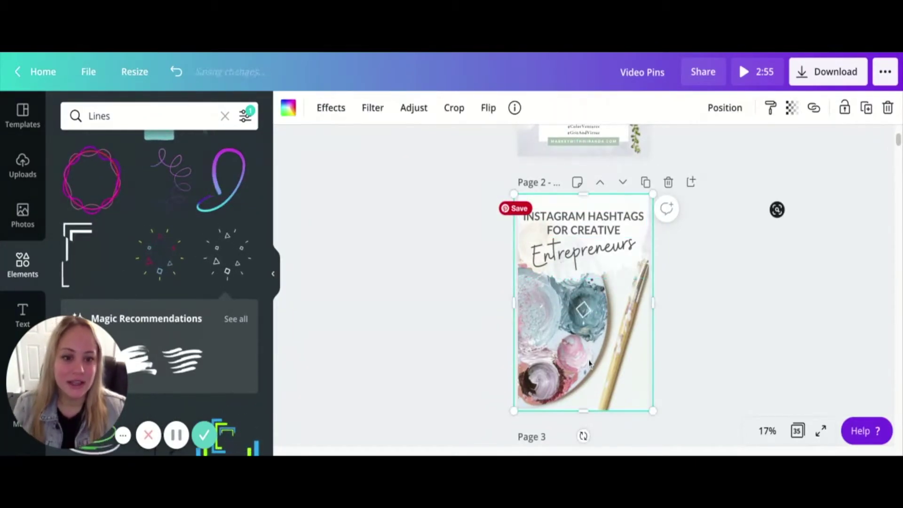
{"action": "key", "text": "Delete"}
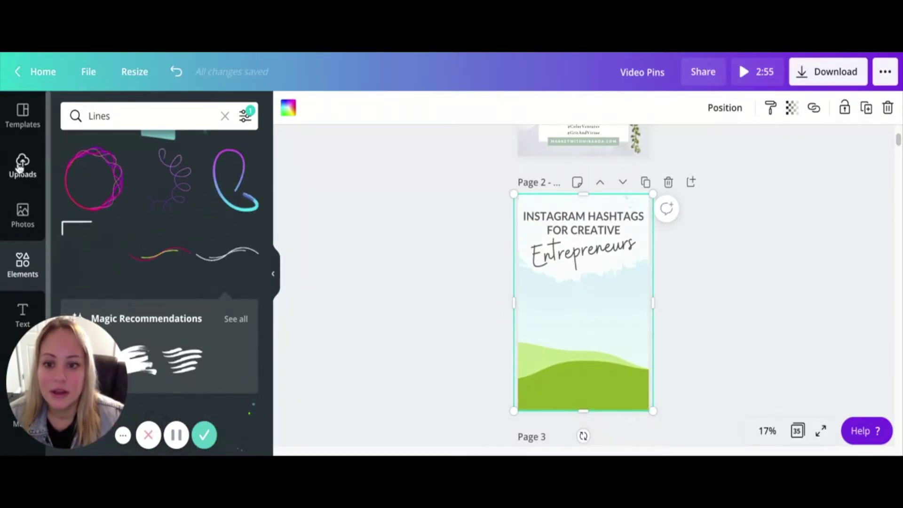
- Add the Trending sea-cliff photo from Photos as Page 2's background
{"action": "left_click", "coordinate": [23, 216]}
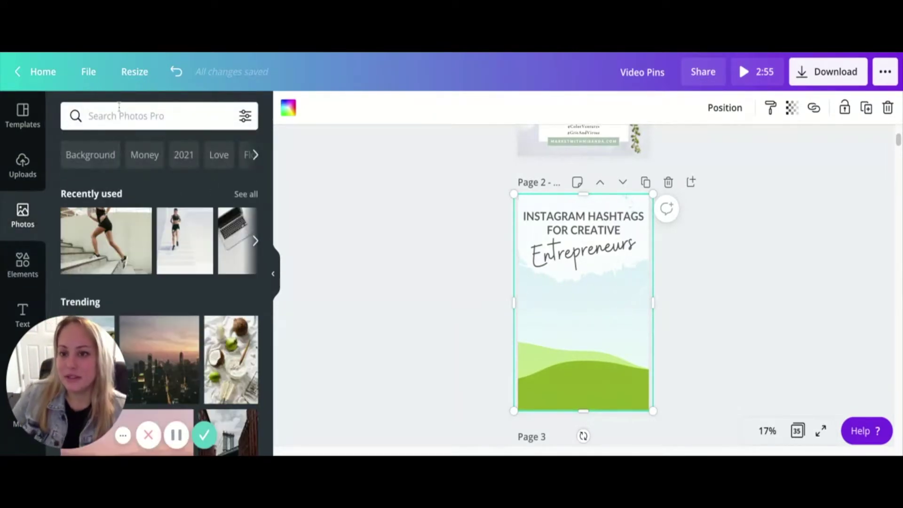
{"action": "scroll", "coordinate": [226, 239], "scroll_direction": "down", "scroll_amount": 3}
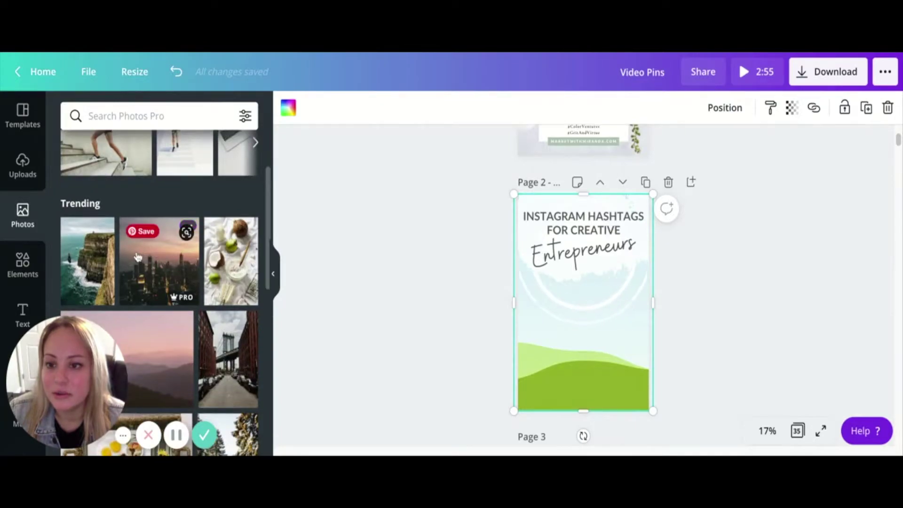
{"action": "left_click", "coordinate": [90, 283]}
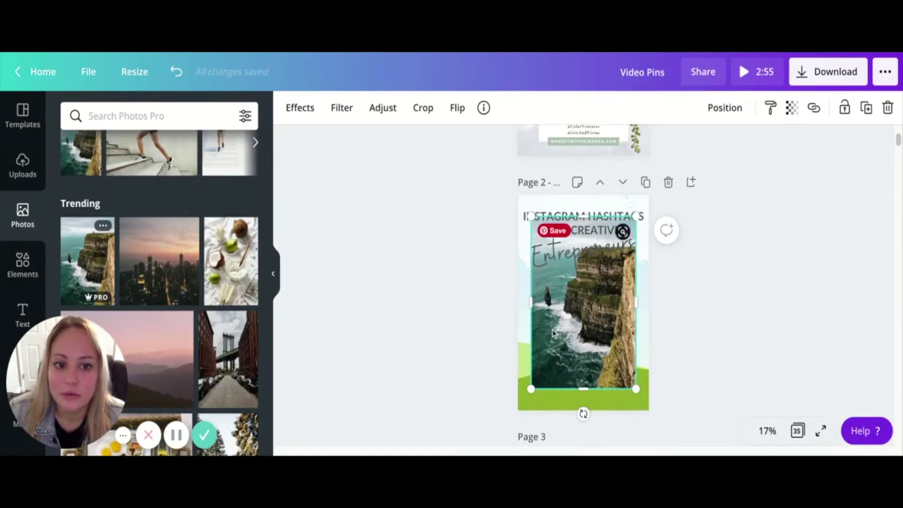
{"action": "left_click_drag", "start_coordinate": [571, 334], "coordinate": [572, 333]}
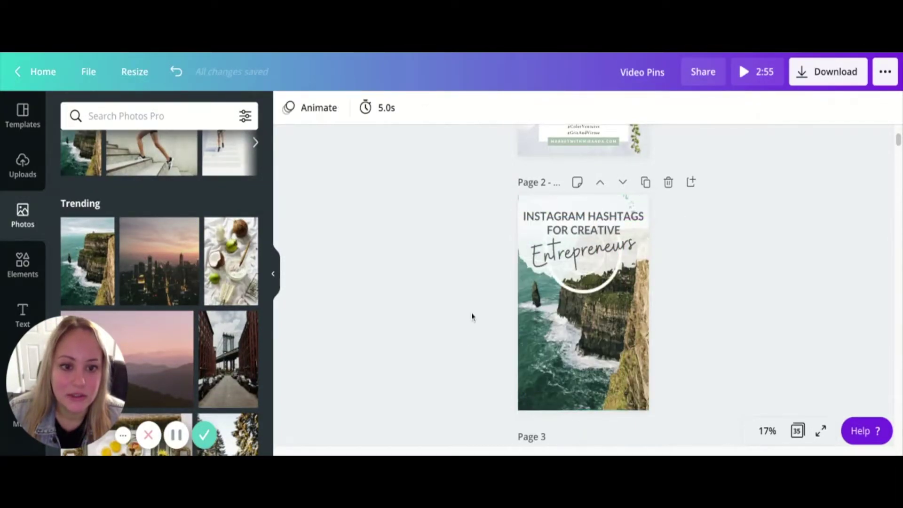
{"action": "left_click", "coordinate": [585, 295]}
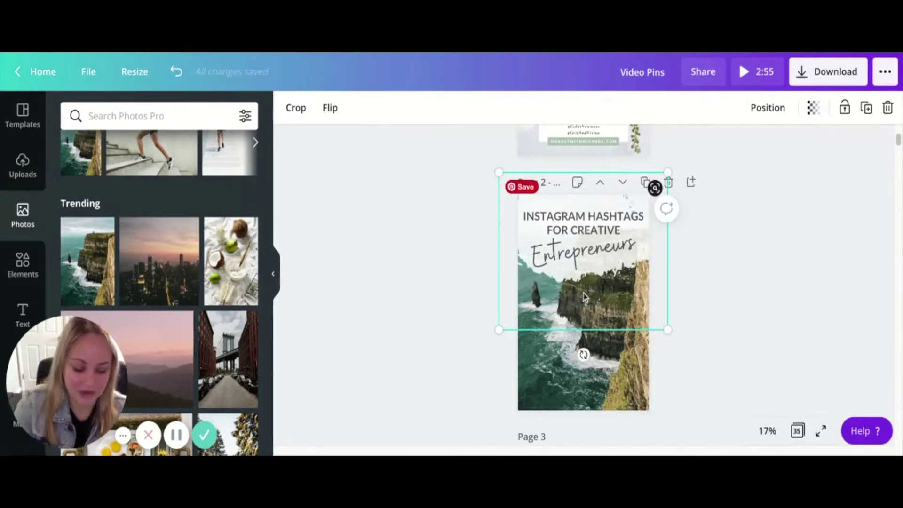
{"action": "left_click", "coordinate": [583, 237]}
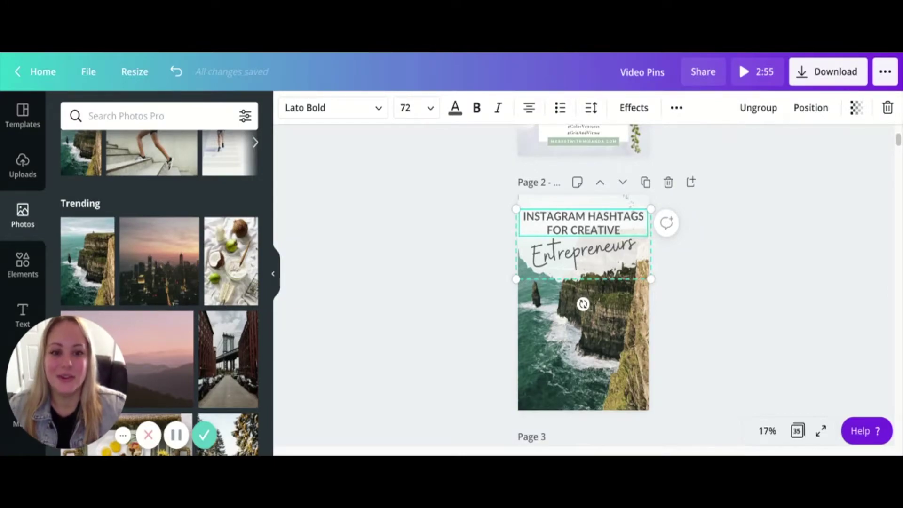
- Deselect the heading and scroll through the design's pages to review them
{"action": "key", "text": "Escape"}
{"action": "scroll", "coordinate": [559, 248], "scroll_direction": "up", "scroll_amount": 5}
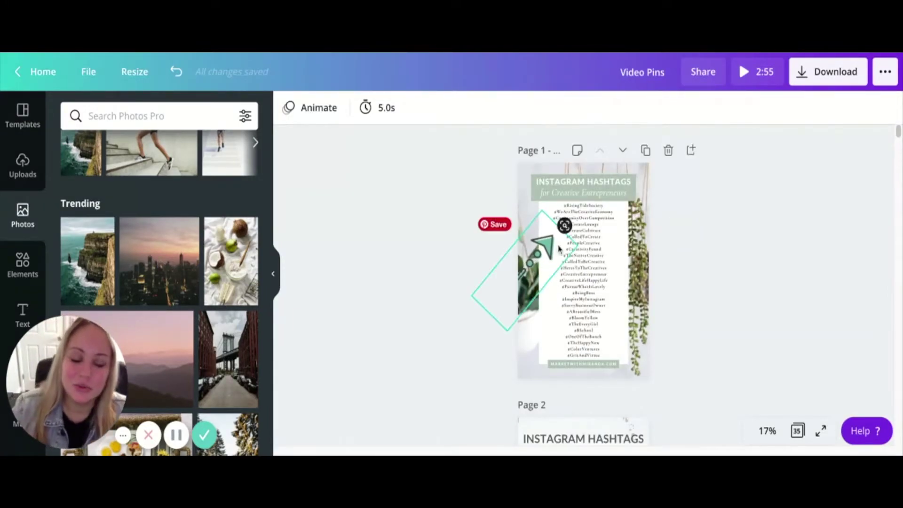
{"action": "scroll", "coordinate": [461, 235], "scroll_direction": "down", "scroll_amount": 3}
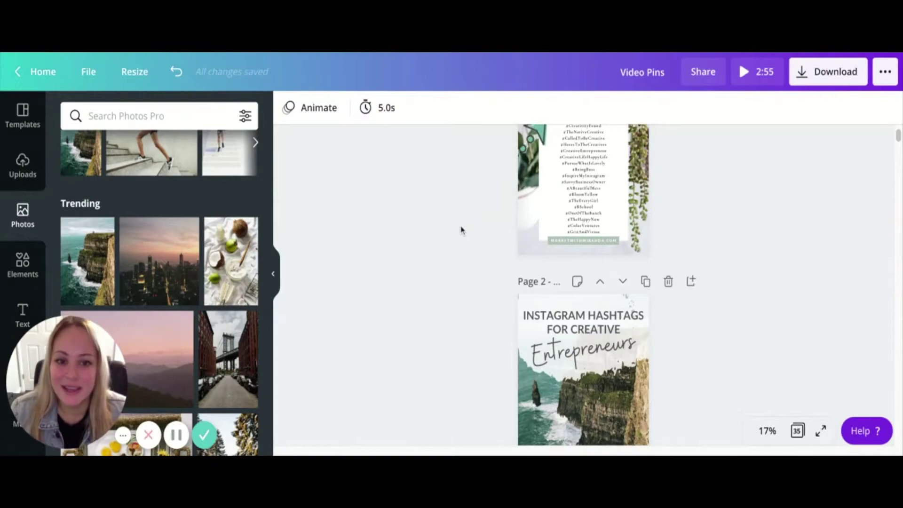
{"action": "scroll", "coordinate": [460, 229], "scroll_direction": "down", "scroll_amount": 1}
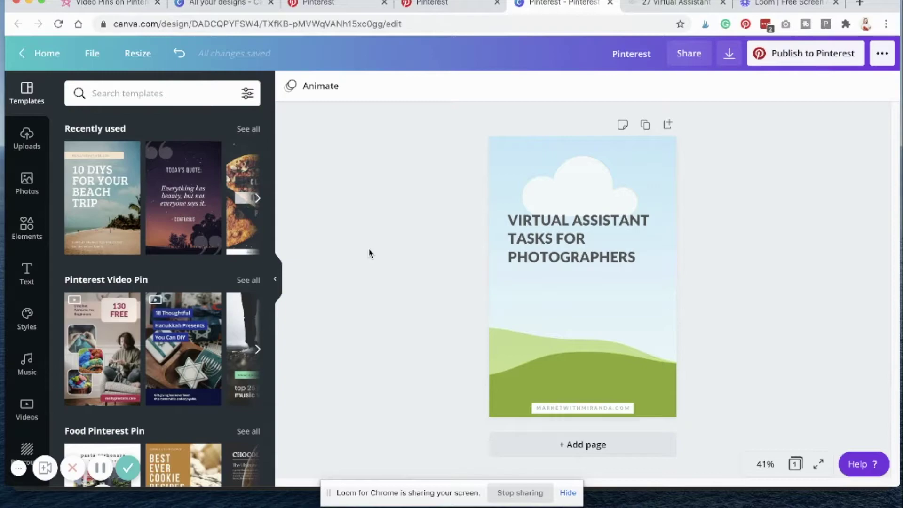
- Save the blog's camera photo to Downloads as the JPEG 'photographer-virtual-assistant', then go back to Canva
{"action": "left_click", "coordinate": [675, 6]}
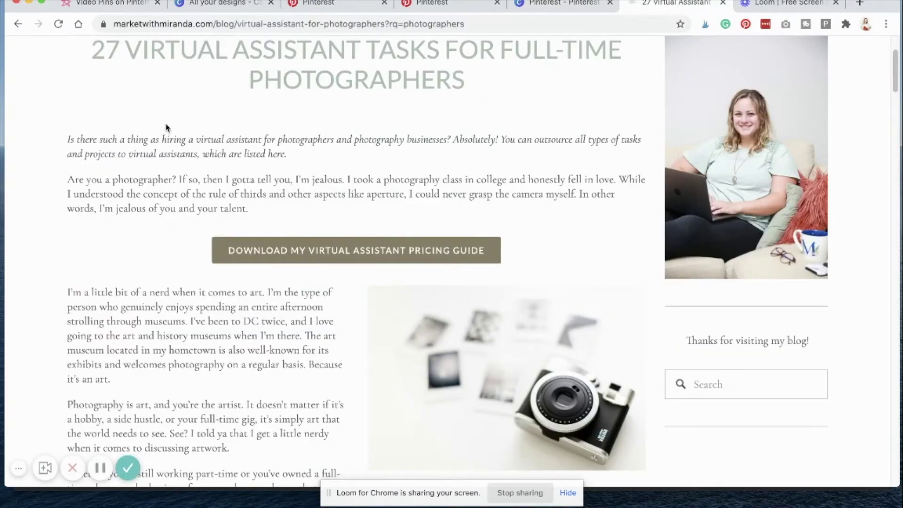
{"action": "scroll", "coordinate": [146, 127], "scroll_direction": "up", "scroll_amount": 3}
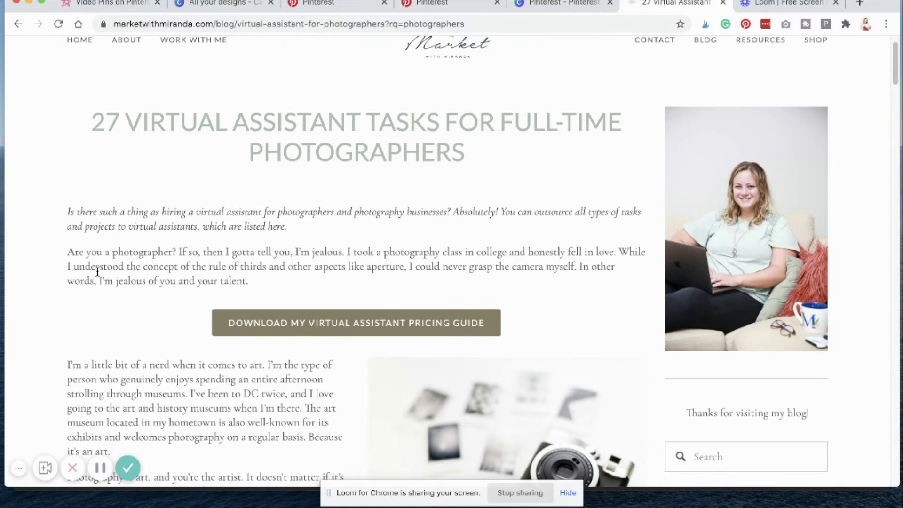
{"action": "scroll", "coordinate": [226, 370], "scroll_direction": "down", "scroll_amount": 7}
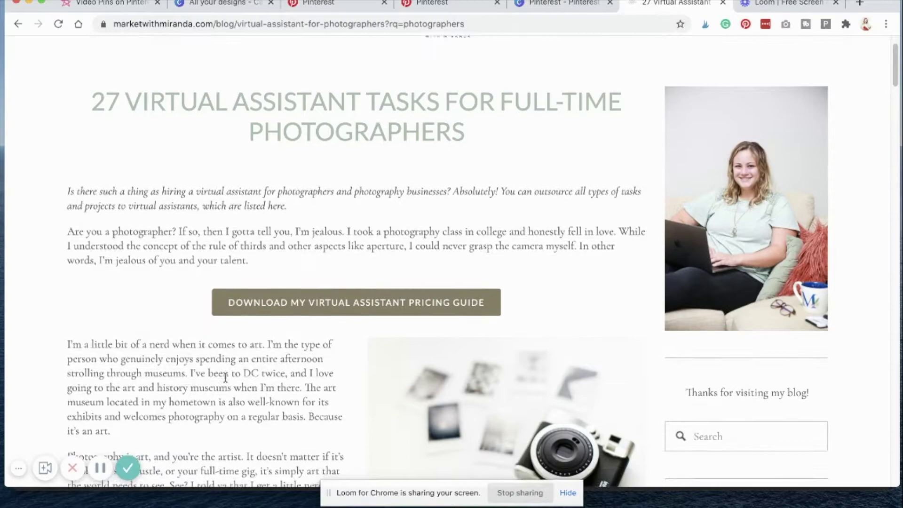
{"action": "right_click", "coordinate": [448, 271]}
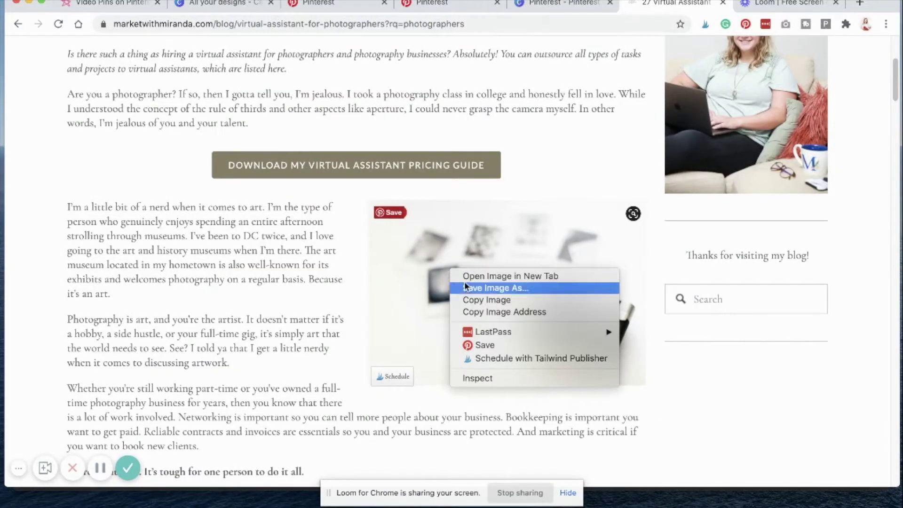
{"action": "left_click", "coordinate": [465, 284]}
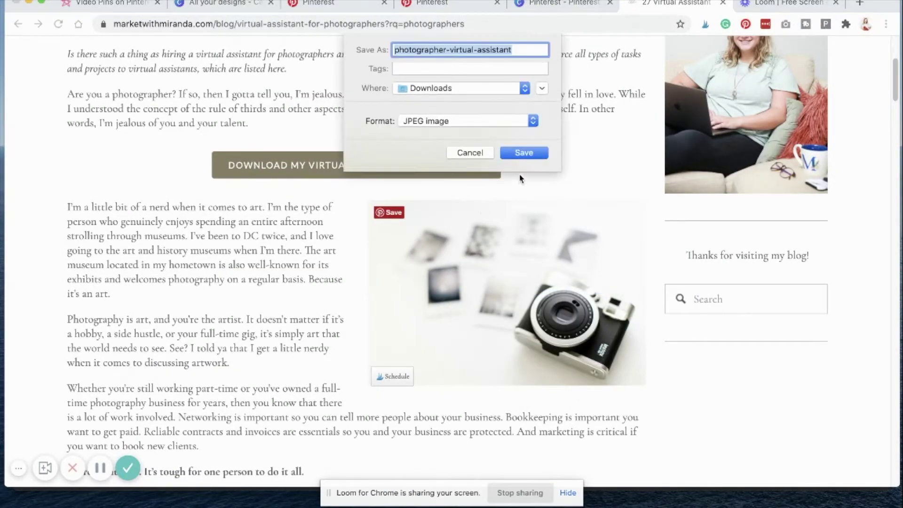
{"action": "left_click", "coordinate": [518, 153]}
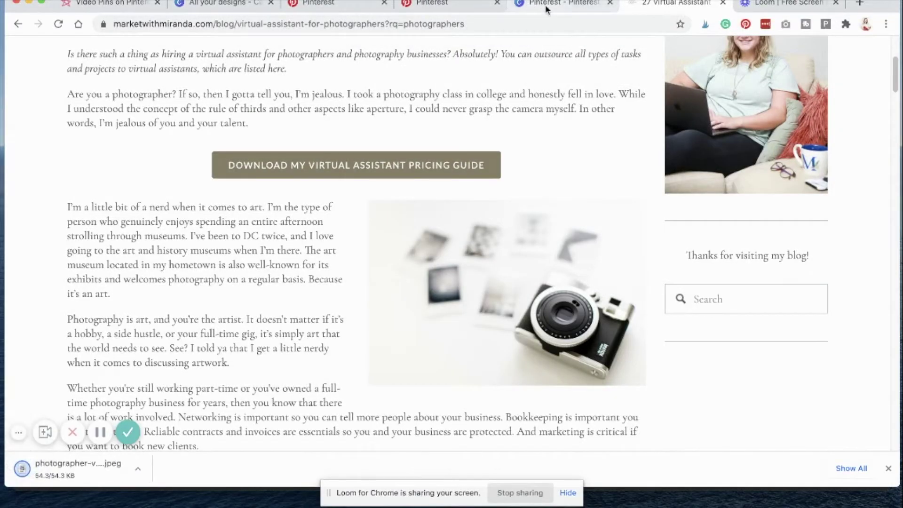
{"action": "left_click", "coordinate": [547, 8]}
{"action": "left_click", "coordinate": [27, 137]}
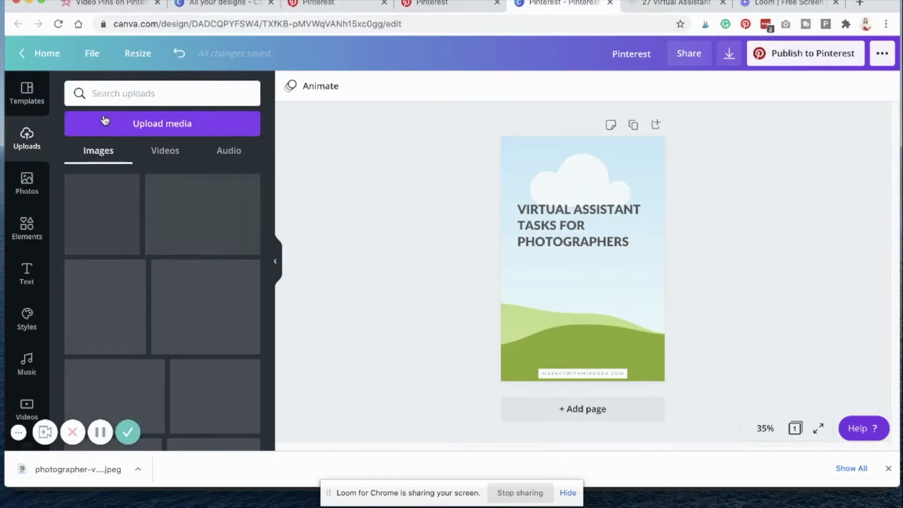
- Upload the photographer JPEG from Downloads and add the camera photo to the page
{"action": "left_click", "coordinate": [158, 125]}
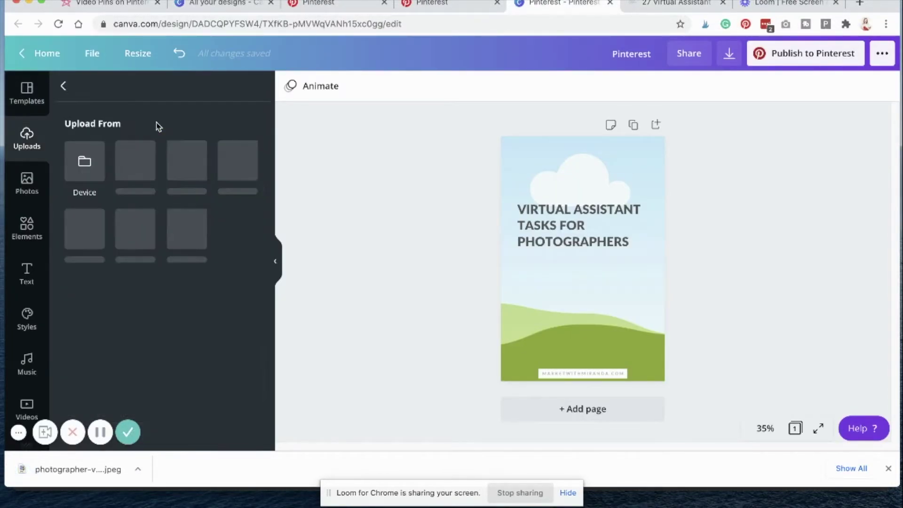
{"action": "left_click", "coordinate": [83, 162]}
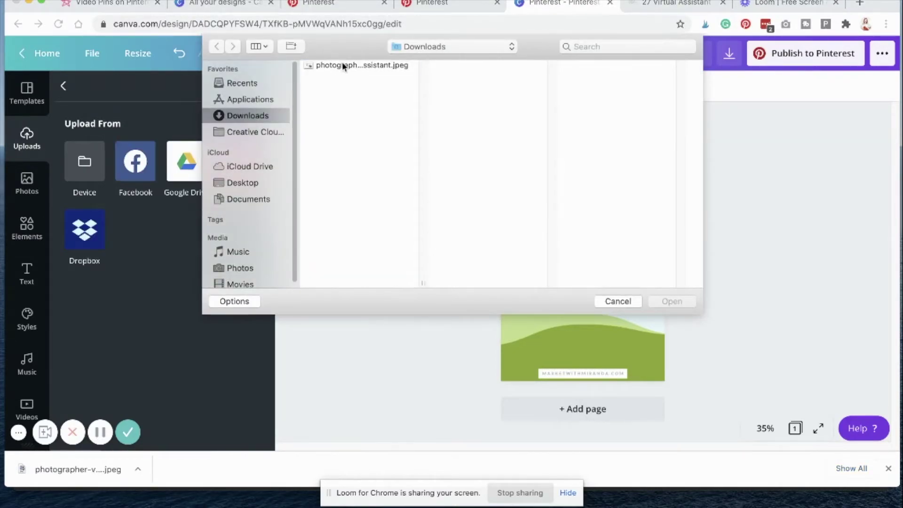
{"action": "left_click", "coordinate": [342, 65]}
{"action": "double_click", "coordinate": [343, 65]}
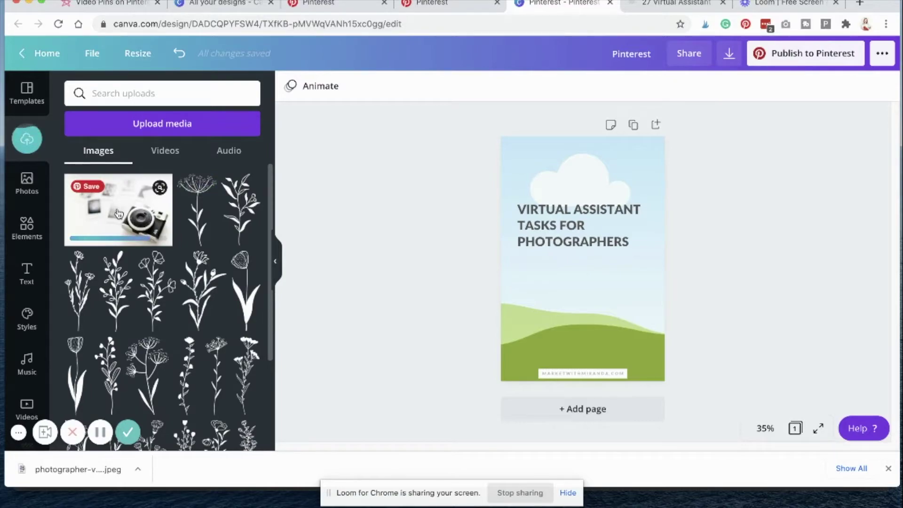
{"action": "left_click", "coordinate": [118, 214]}
- Make the camera photo the pin background, replacing the illustration, and crop it into position
{"action": "left_click", "coordinate": [574, 164]}
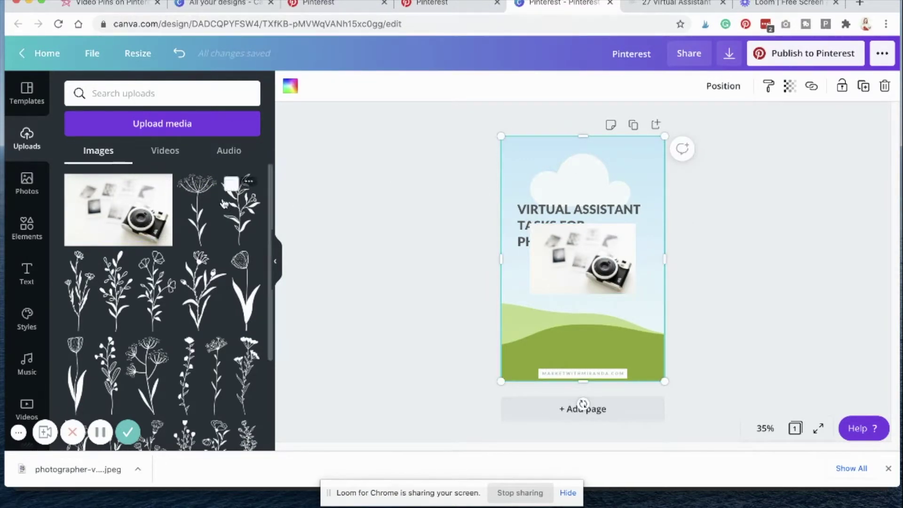
{"action": "scroll", "coordinate": [21, 225], "scroll_direction": "down", "scroll_amount": 1}
{"action": "left_click", "coordinate": [21, 225]}
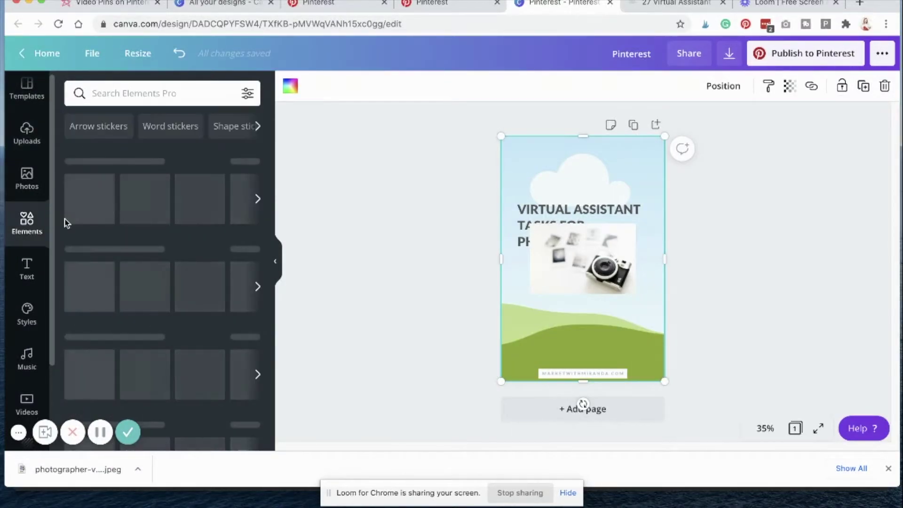
{"action": "scroll", "coordinate": [196, 240], "scroll_direction": "down", "scroll_amount": 10}
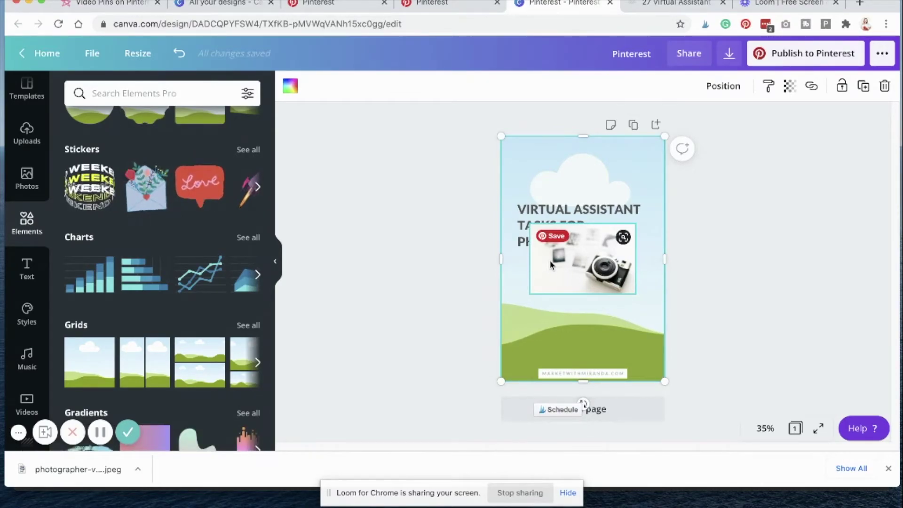
{"action": "left_click_drag", "start_coordinate": [597, 263], "coordinate": [652, 306]}
{"action": "double_click", "coordinate": [610, 312]}
{"action": "mouse_move", "coordinate": [635, 308]}
{"action": "left_mouse_down"}
{"action": "mouse_move", "coordinate": [579, 308]}
{"action": "mouse_move", "coordinate": [579, 320]}
{"action": "mouse_move", "coordinate": [575, 311]}
{"action": "mouse_move", "coordinate": [640, 312]}
{"action": "mouse_move", "coordinate": [585, 326]}
{"action": "mouse_move", "coordinate": [644, 317]}
{"action": "mouse_move", "coordinate": [635, 318]}
{"action": "left_mouse_up"}
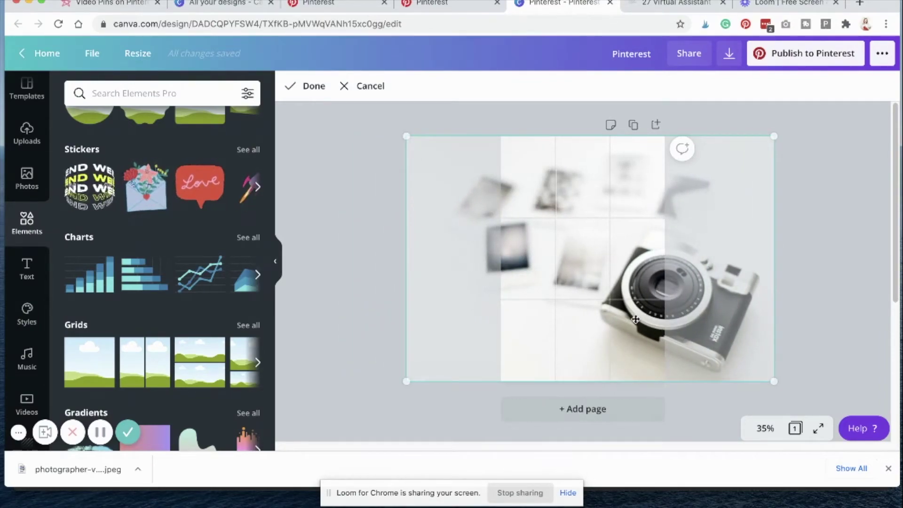
{"action": "left_click", "coordinate": [822, 306]}
{"action": "left_click", "coordinate": [823, 306]}
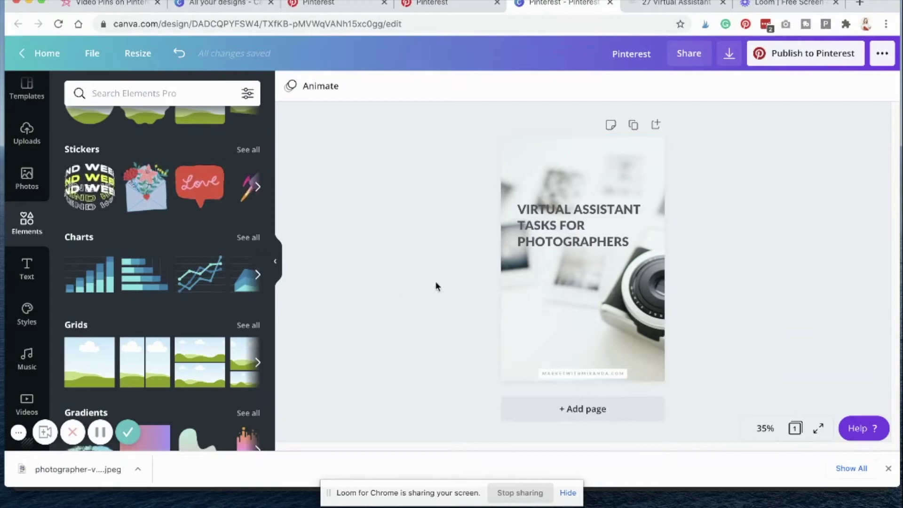
- Move the title to the top, centre-align it, and stretch a light blue square across the title area
{"action": "left_click_drag", "start_coordinate": [553, 227], "coordinate": [554, 178]}
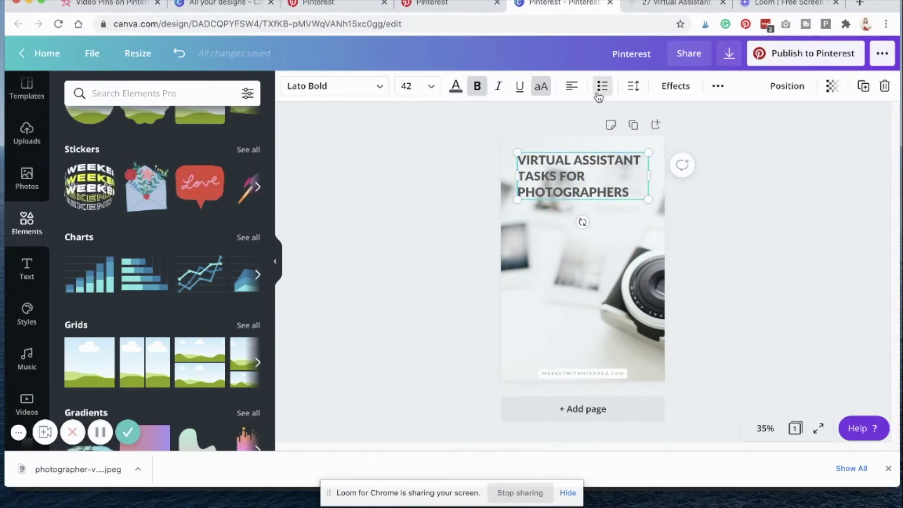
{"action": "left_click", "coordinate": [571, 85]}
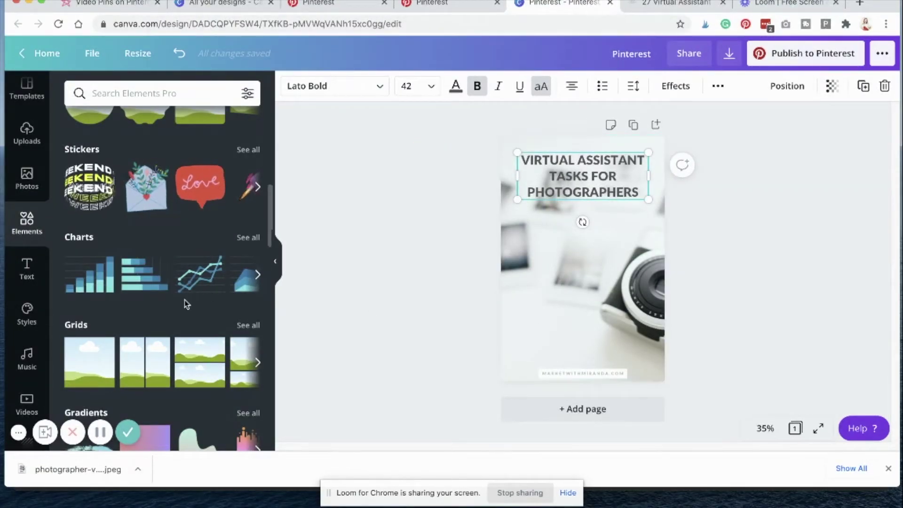
{"action": "scroll", "coordinate": [185, 300], "scroll_direction": "up", "scroll_amount": 5}
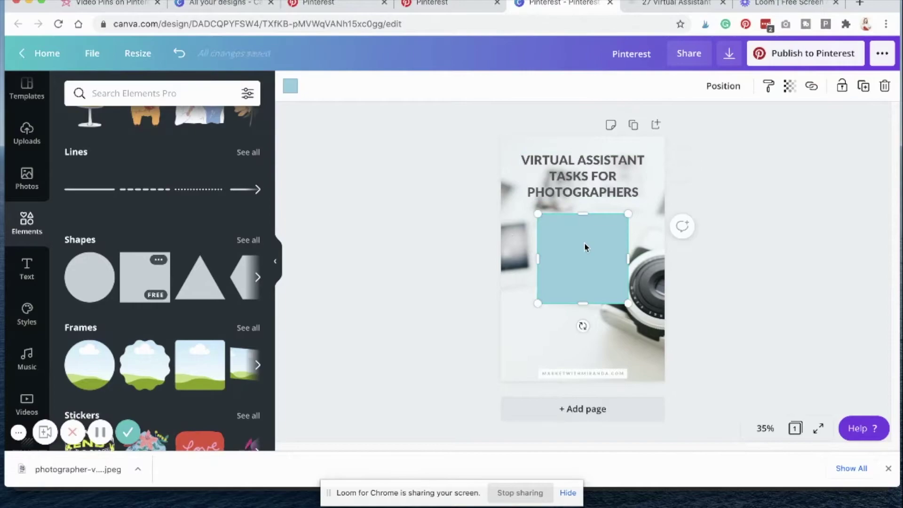
{"action": "left_click_drag", "start_coordinate": [585, 246], "coordinate": [586, 176]}
{"action": "left_click_drag", "start_coordinate": [517, 189], "coordinate": [516, 190]}
- Widen the rectangle, fill it with an off-white photo colour, and send it behind the title
{"action": "left_click_drag", "start_coordinate": [629, 189], "coordinate": [651, 186]}
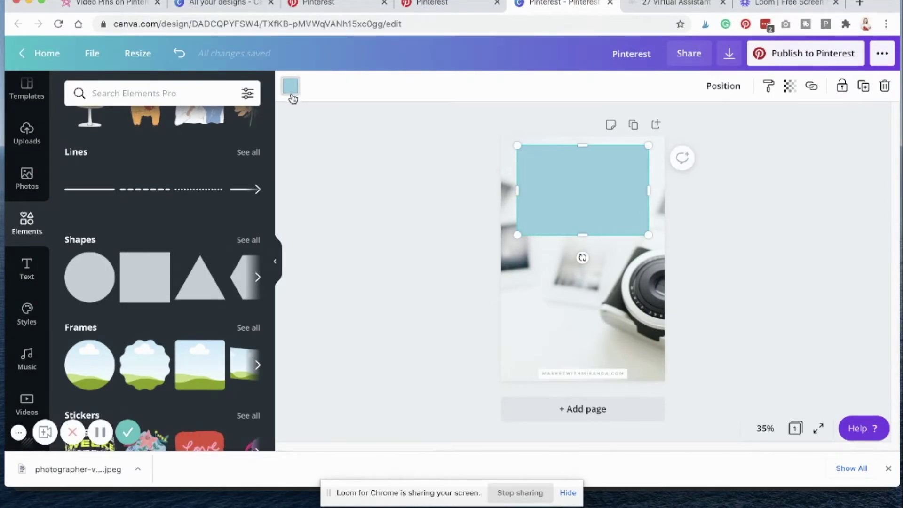
{"action": "left_click", "coordinate": [291, 96]}
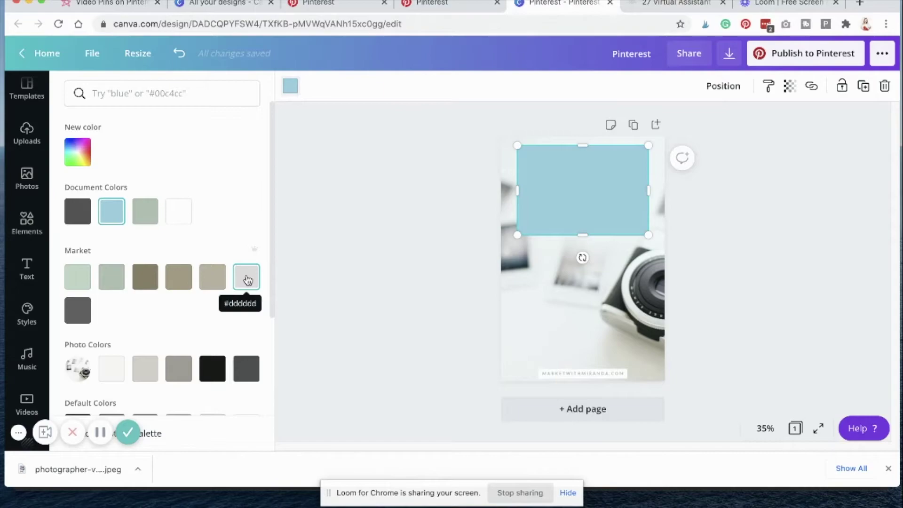
{"action": "left_click", "coordinate": [112, 368]}
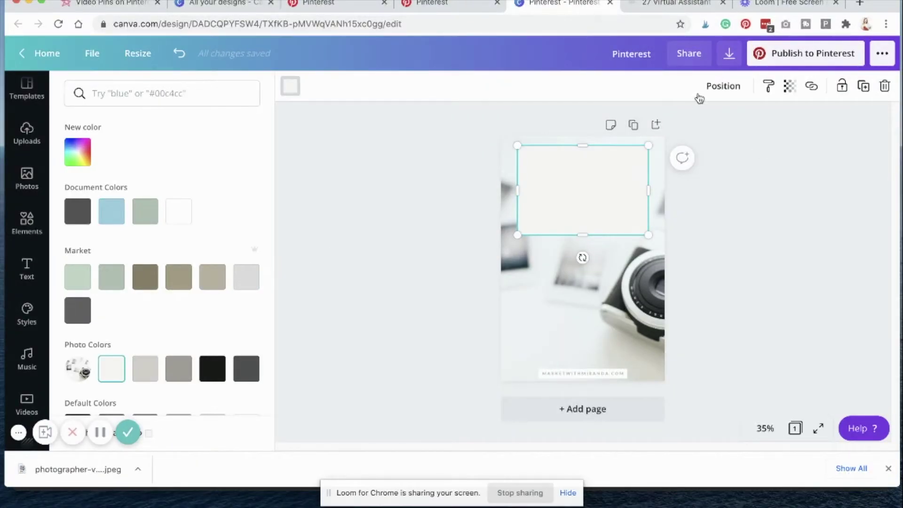
{"action": "left_click", "coordinate": [720, 86]}
{"action": "left_click", "coordinate": [690, 124]}
{"action": "left_click", "coordinate": [560, 230]}
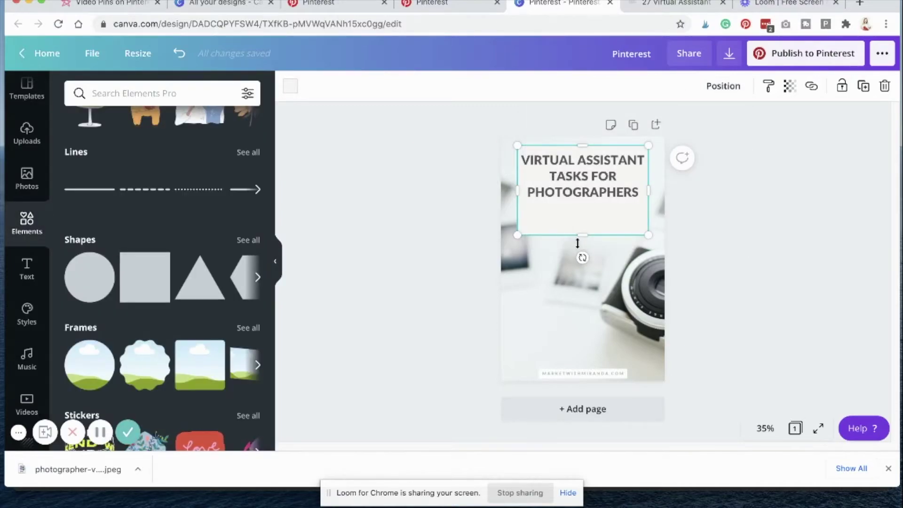
- Resize the banner to fit the title and centre it horizontally on the page
{"action": "left_click_drag", "start_coordinate": [582, 235], "coordinate": [585, 210]}
{"action": "left_click_drag", "start_coordinate": [522, 179], "coordinate": [513, 181]}
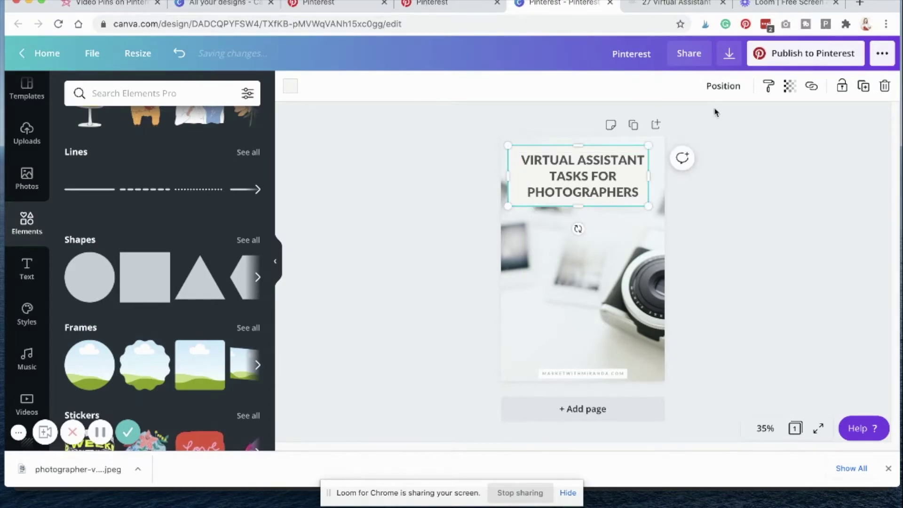
{"action": "left_click", "coordinate": [721, 89]}
{"action": "left_click", "coordinate": [697, 210]}
{"action": "left_click", "coordinate": [383, 182]}
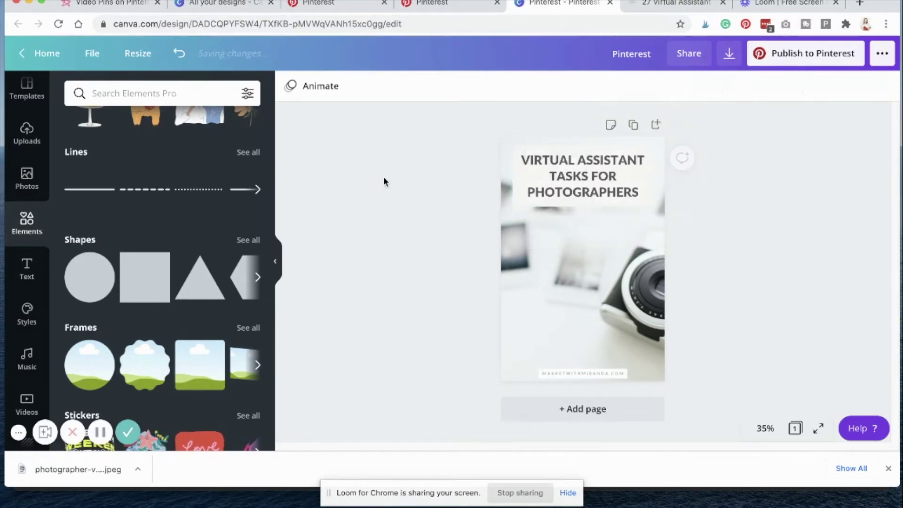
- Reposition the title over the banner and nudge the footer web address slightly up
{"action": "left_click_drag", "start_coordinate": [580, 183], "coordinate": [581, 181]}
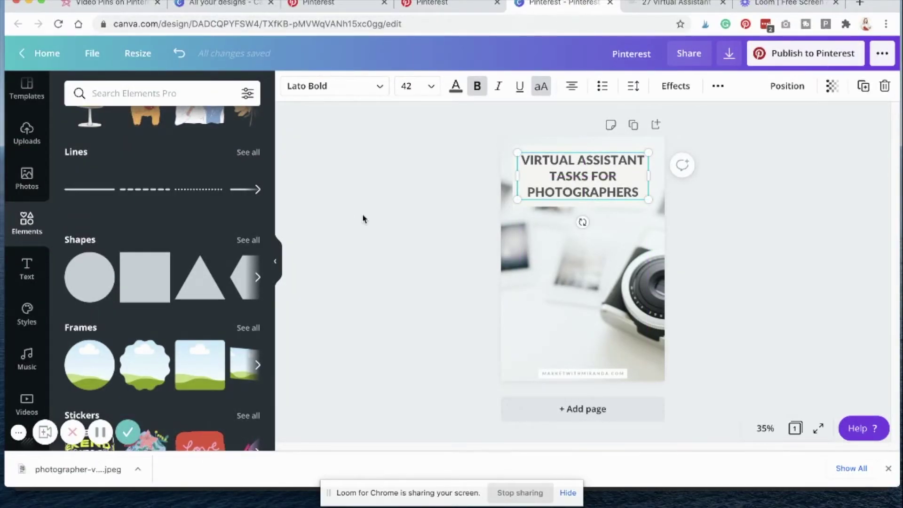
{"action": "left_click", "coordinate": [363, 218]}
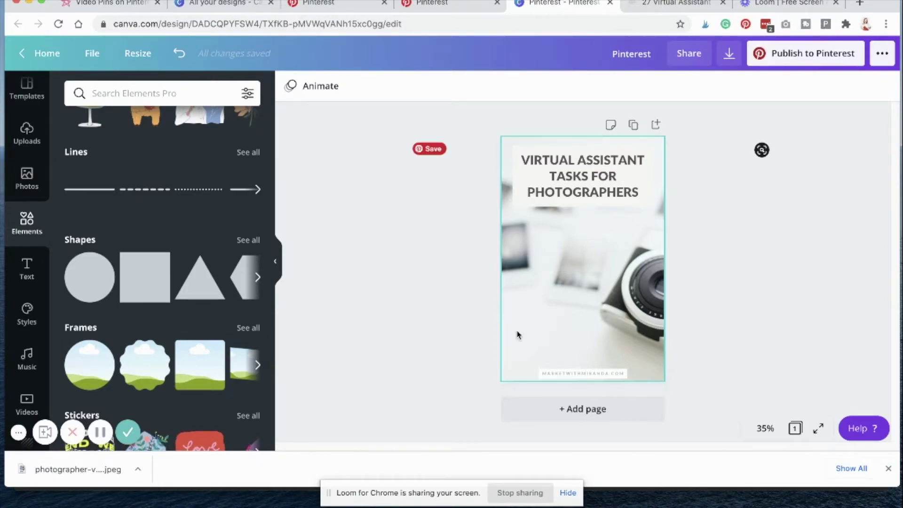
{"action": "left_click_drag", "start_coordinate": [578, 374], "coordinate": [579, 370]}
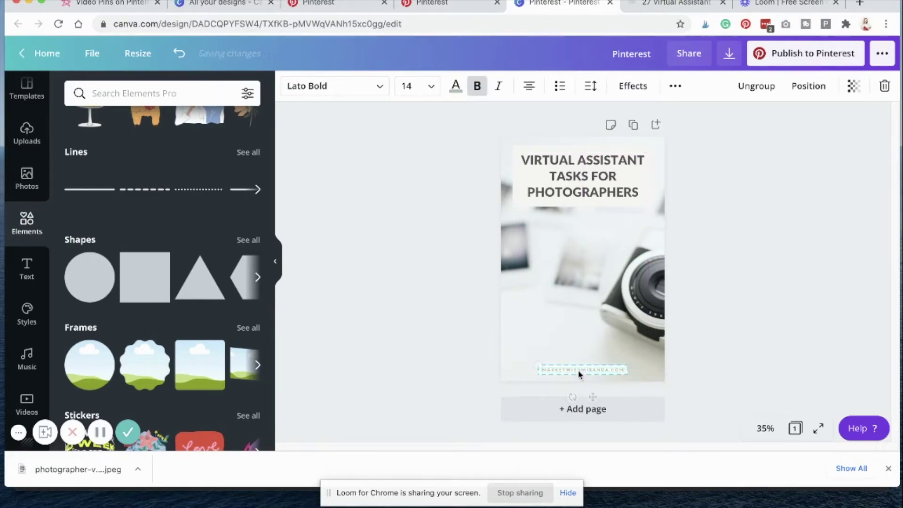
{"action": "left_click", "coordinate": [410, 335]}
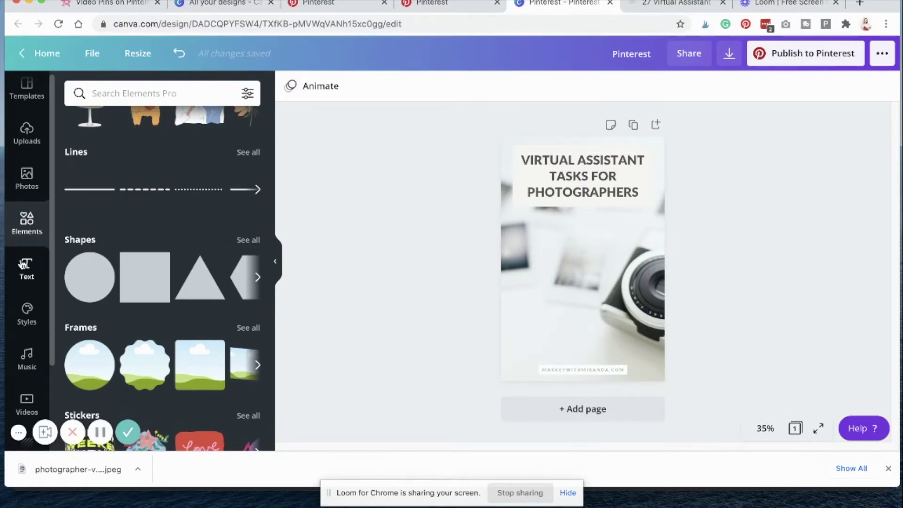
- Search elements for 'lines' and filter the results to animated only
{"action": "scroll", "coordinate": [111, 207], "scroll_direction": "up", "scroll_amount": 5}
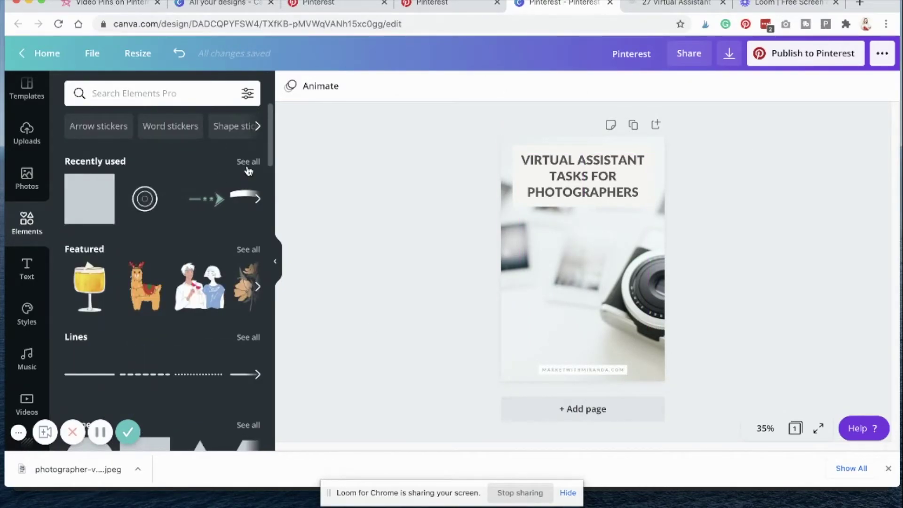
{"action": "scroll", "coordinate": [200, 256], "scroll_direction": "down", "scroll_amount": 3}
{"action": "scroll", "coordinate": [198, 262], "scroll_direction": "up", "scroll_amount": 3}
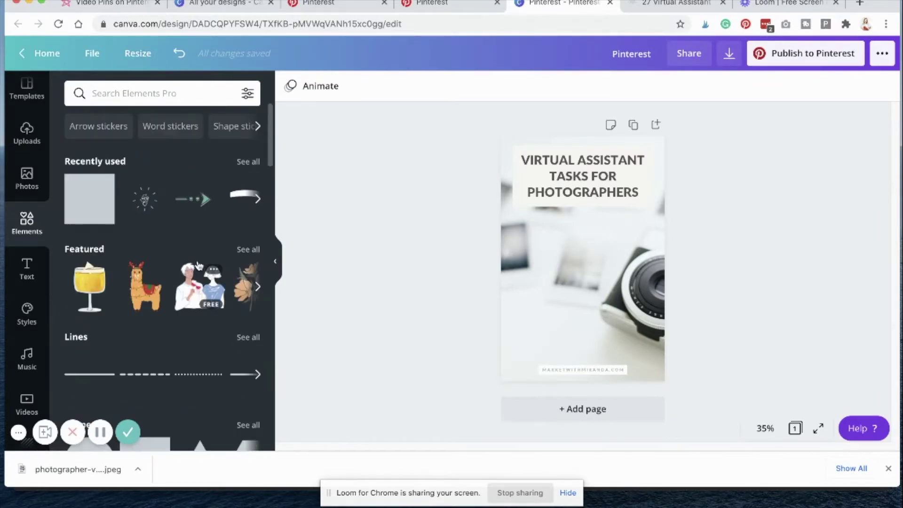
{"action": "left_click", "coordinate": [173, 93]}
{"action": "type", "text": "lines"}
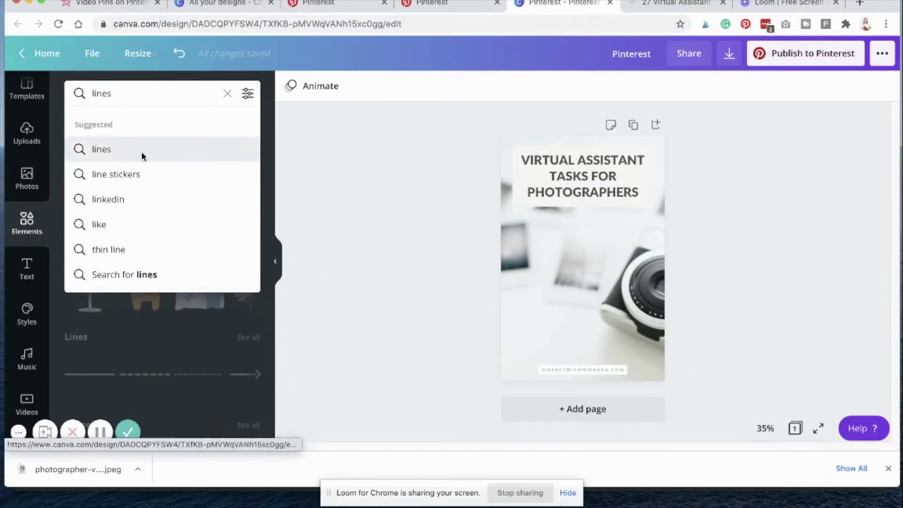
{"action": "left_click", "coordinate": [142, 153]}
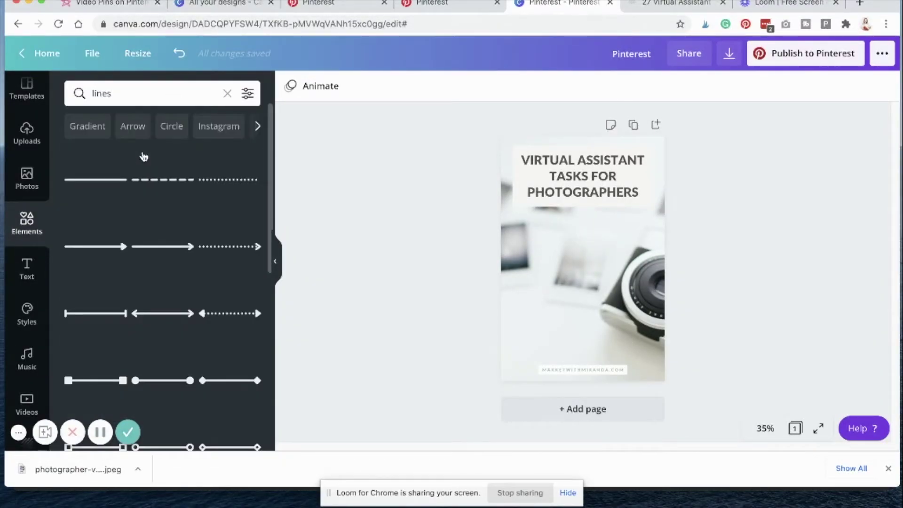
{"action": "left_click", "coordinate": [249, 93]}
{"action": "left_click", "coordinate": [116, 254]}
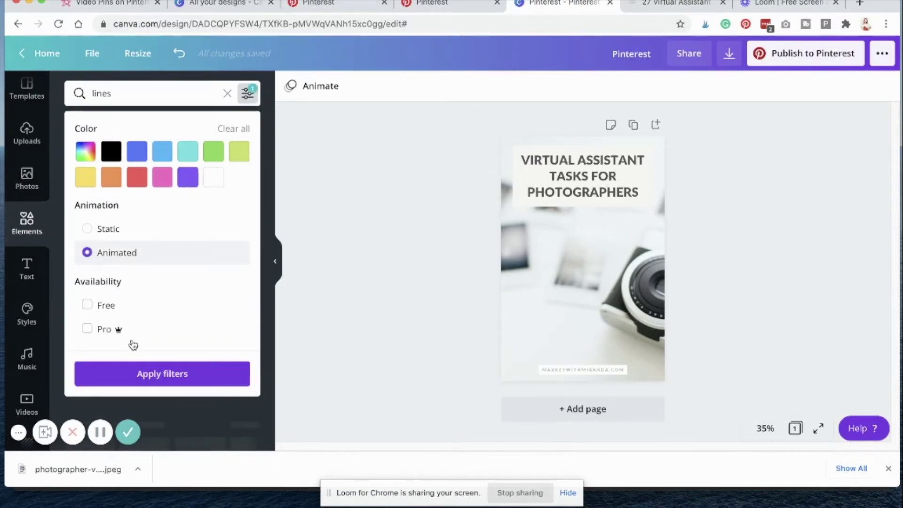
{"action": "left_click", "coordinate": [145, 374]}
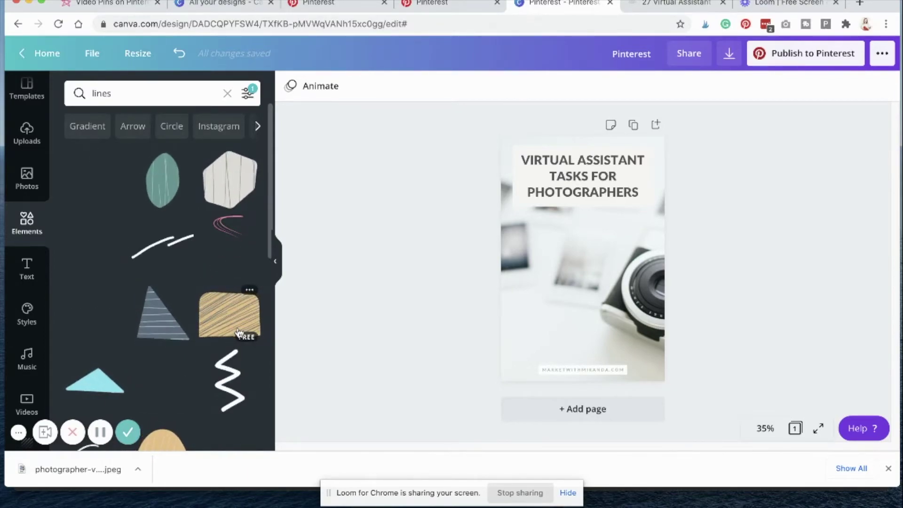
- Add the white wavy line element and place it just below the title banner
{"action": "scroll", "coordinate": [230, 323], "scroll_direction": "down", "scroll_amount": 5}
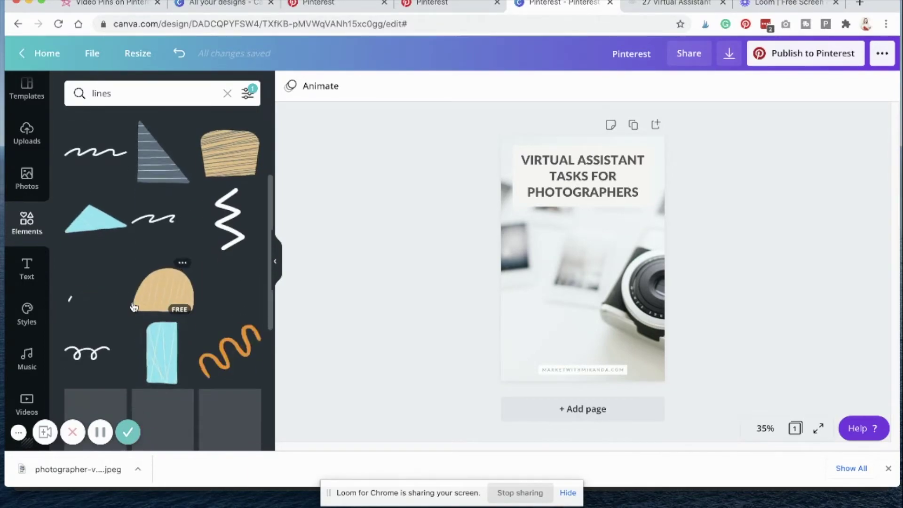
{"action": "scroll", "coordinate": [137, 299], "scroll_direction": "down", "scroll_amount": 4}
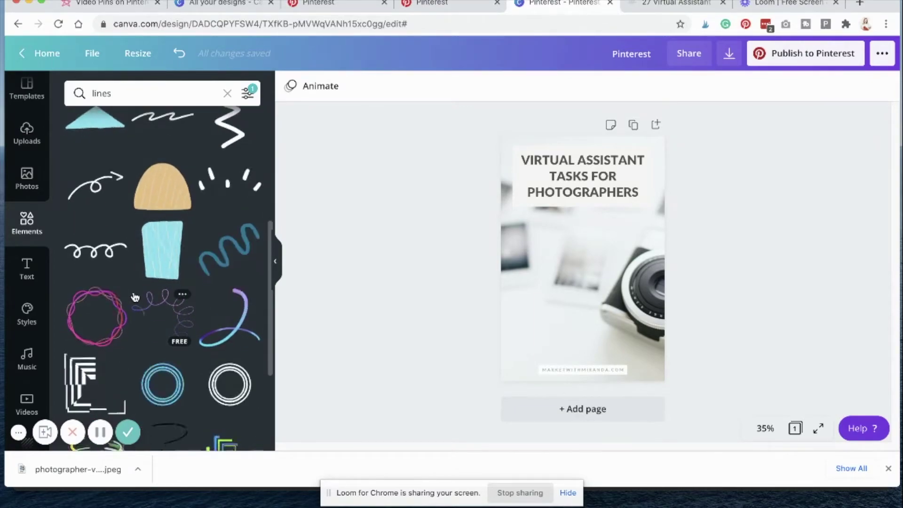
{"action": "scroll", "coordinate": [135, 297], "scroll_direction": "down", "scroll_amount": 10}
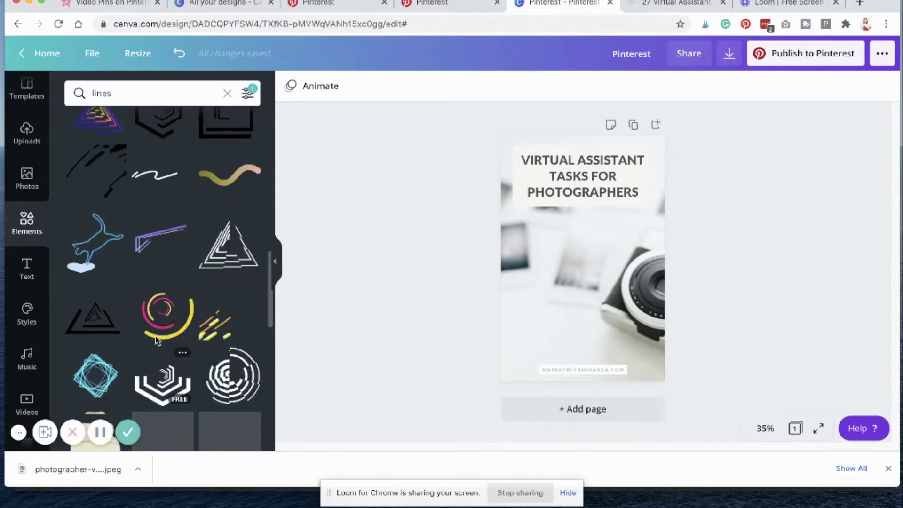
{"action": "left_click", "coordinate": [163, 177]}
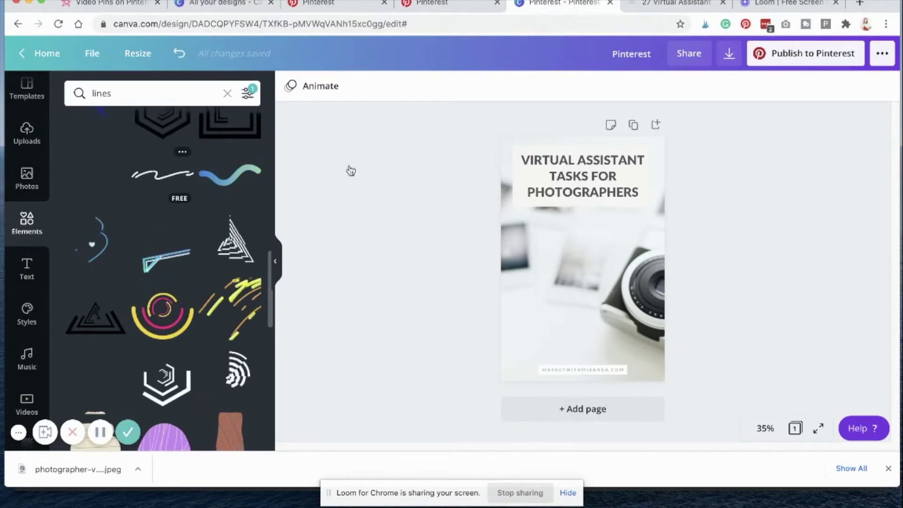
{"action": "left_click_drag", "start_coordinate": [546, 255], "coordinate": [570, 227]}
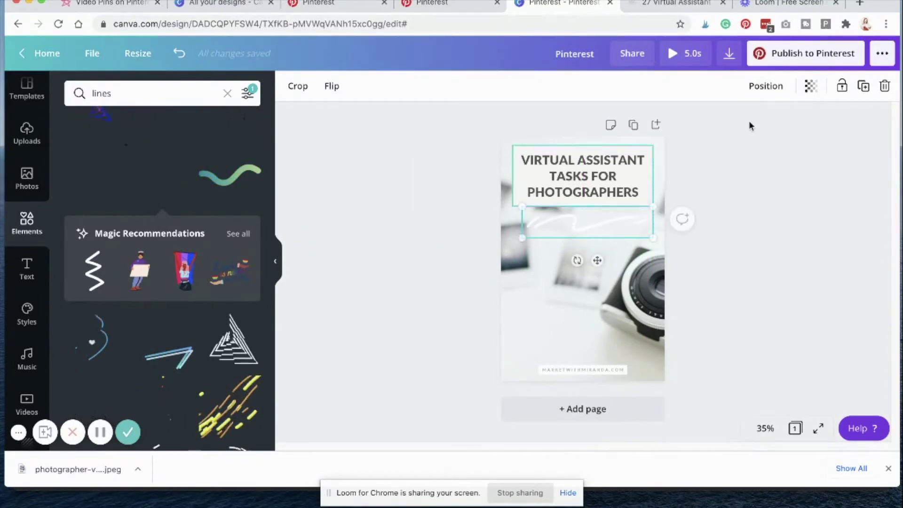
- Centre the wavy line on the page and shift the camera photo left within its crop
{"action": "left_click", "coordinate": [762, 88]}
{"action": "left_click", "coordinate": [724, 200]}
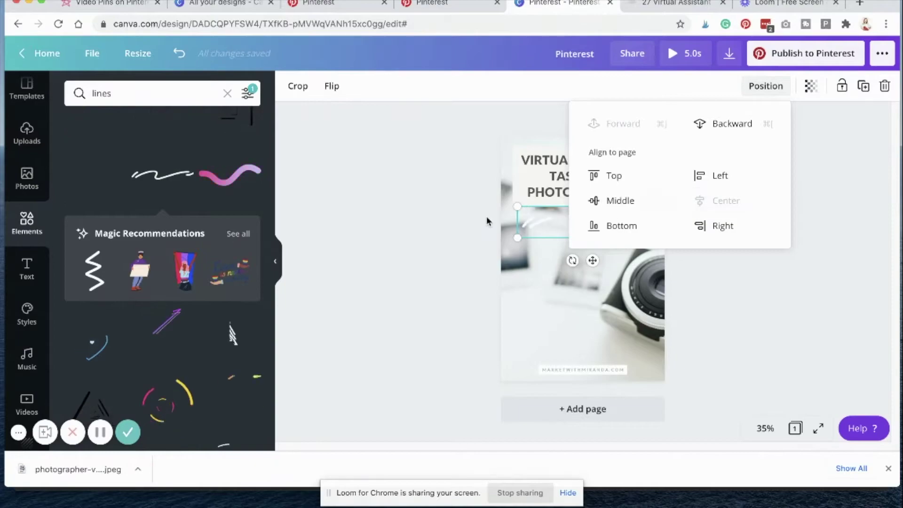
{"action": "left_click", "coordinate": [464, 226]}
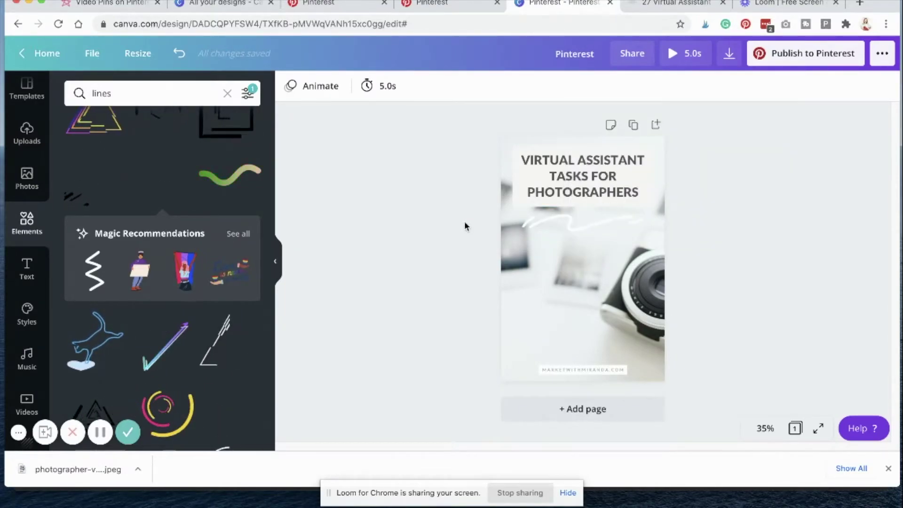
{"action": "double_click", "coordinate": [572, 294]}
{"action": "left_click_drag", "start_coordinate": [570, 296], "coordinate": [568, 296]}
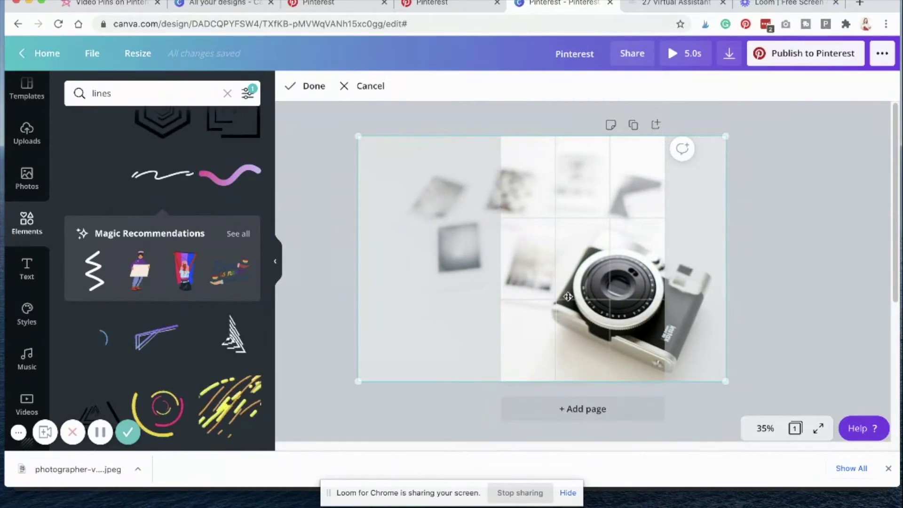
{"action": "left_click", "coordinate": [815, 295]}
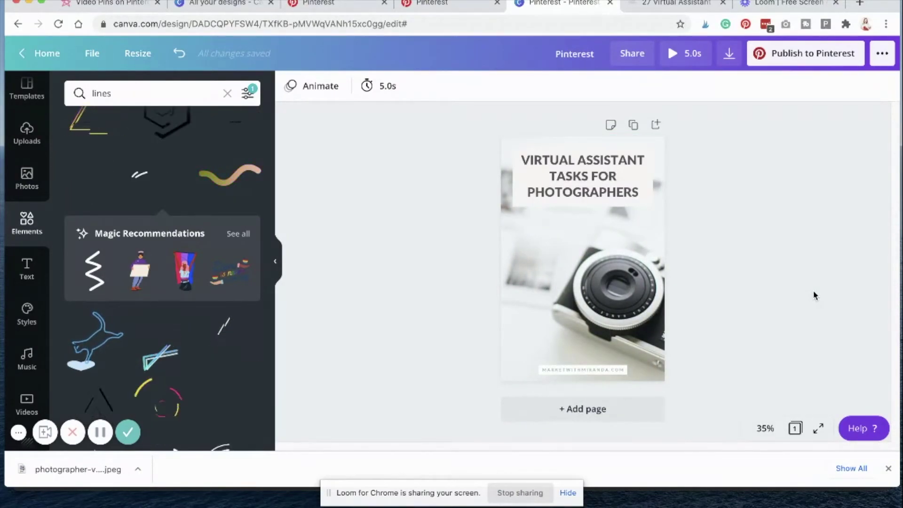
- Try a light sage colour on the heading, then set it back to dark grey
{"action": "left_click", "coordinate": [588, 183]}
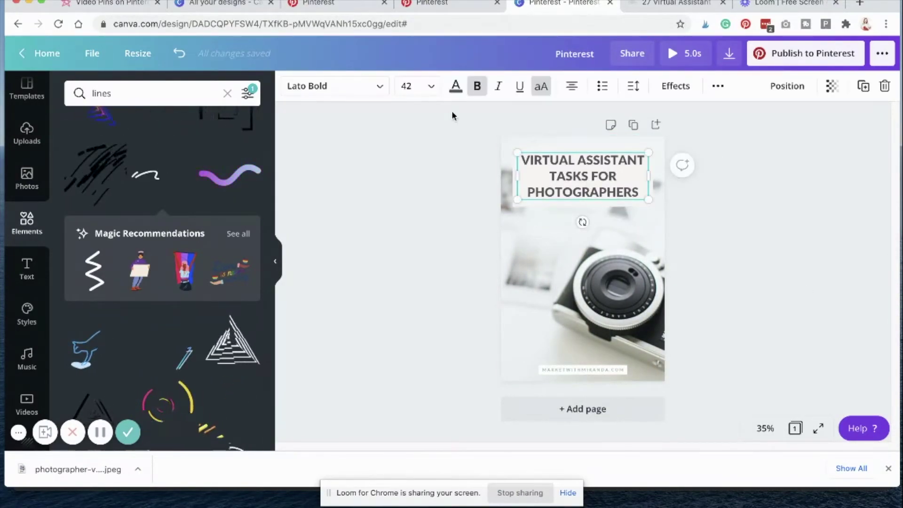
{"action": "left_click", "coordinate": [456, 85]}
{"action": "left_click", "coordinate": [109, 281]}
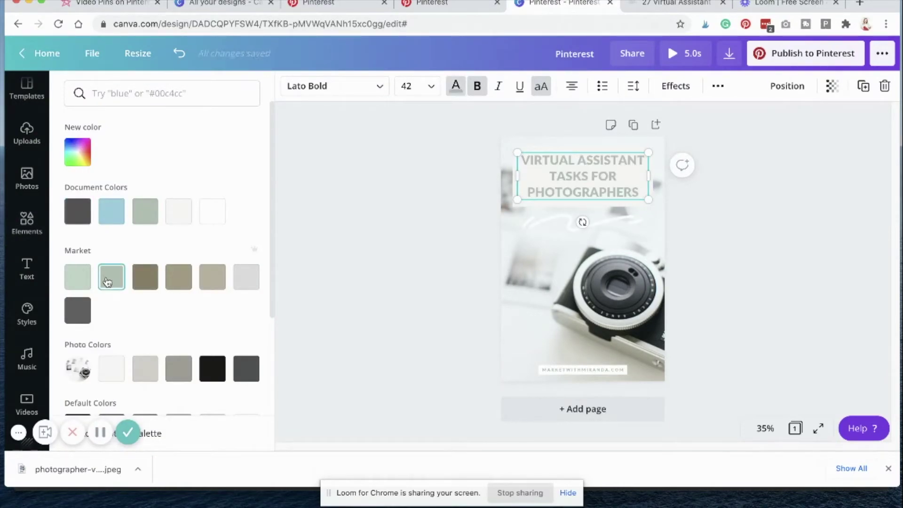
{"action": "left_click", "coordinate": [246, 372]}
{"action": "left_click", "coordinate": [389, 322]}
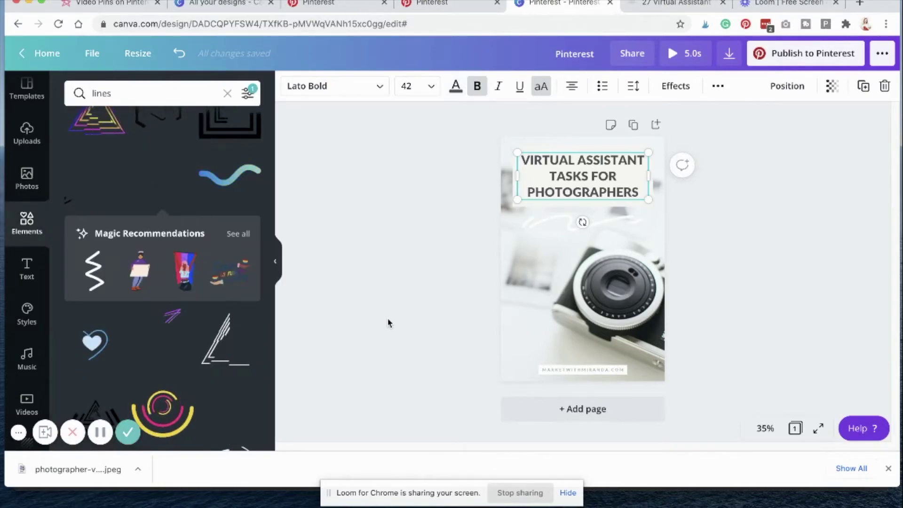
{"action": "left_click", "coordinate": [389, 322]}
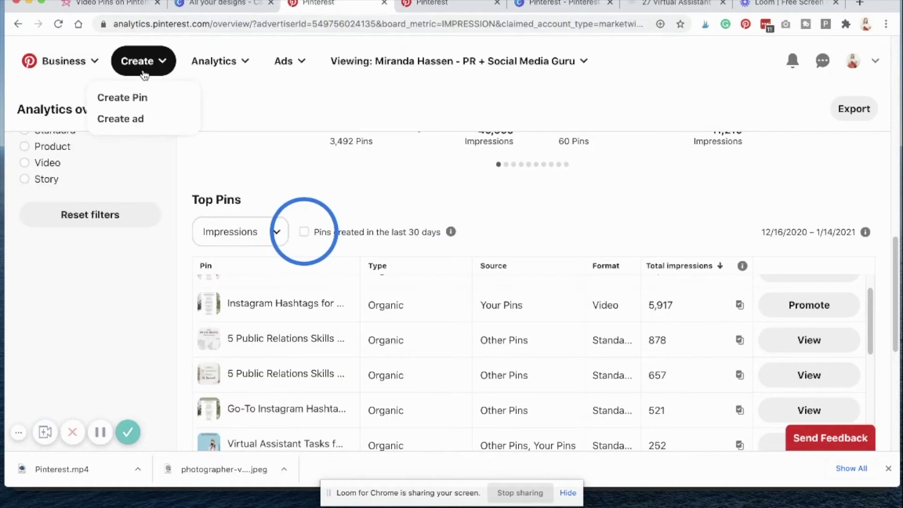
- Create a new Pinterest pin with Pinterest.mp4 uploaded, then switch to the existing pin's tab
{"action": "left_click", "coordinate": [135, 98]}
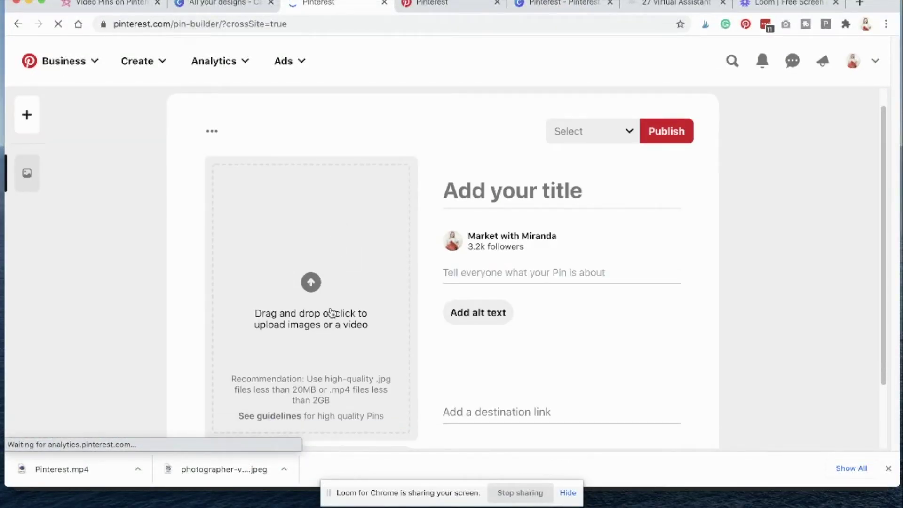
{"action": "left_click", "coordinate": [332, 312]}
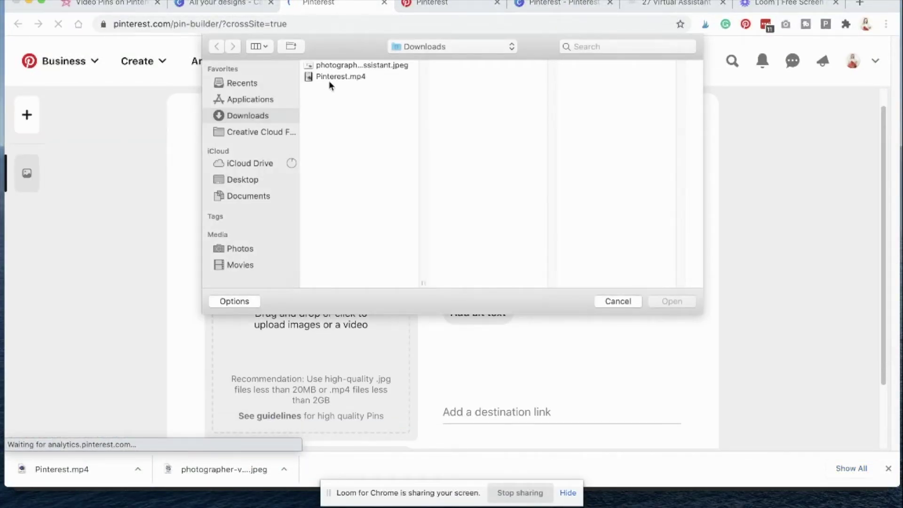
{"action": "left_click", "coordinate": [334, 78]}
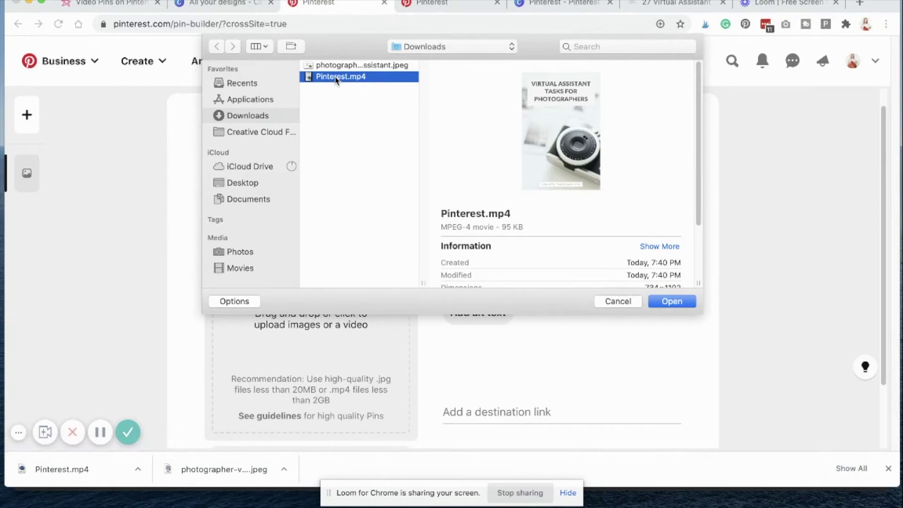
{"action": "double_click", "coordinate": [336, 77]}
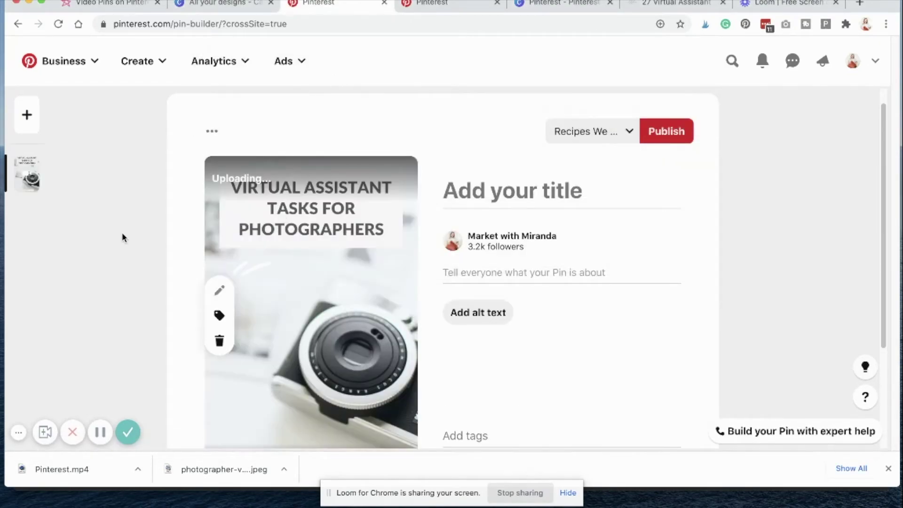
{"action": "scroll", "coordinate": [115, 236], "scroll_direction": "down", "scroll_amount": 3}
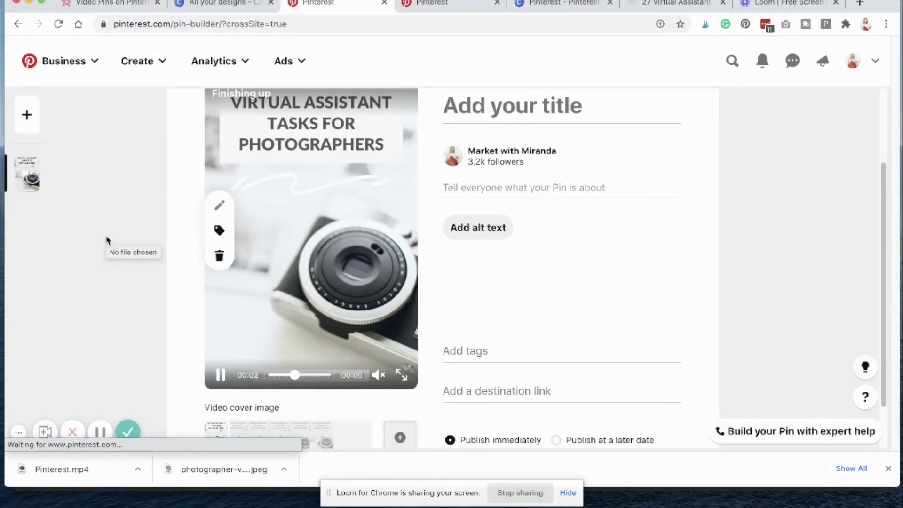
{"action": "scroll", "coordinate": [107, 241], "scroll_direction": "up", "scroll_amount": 3}
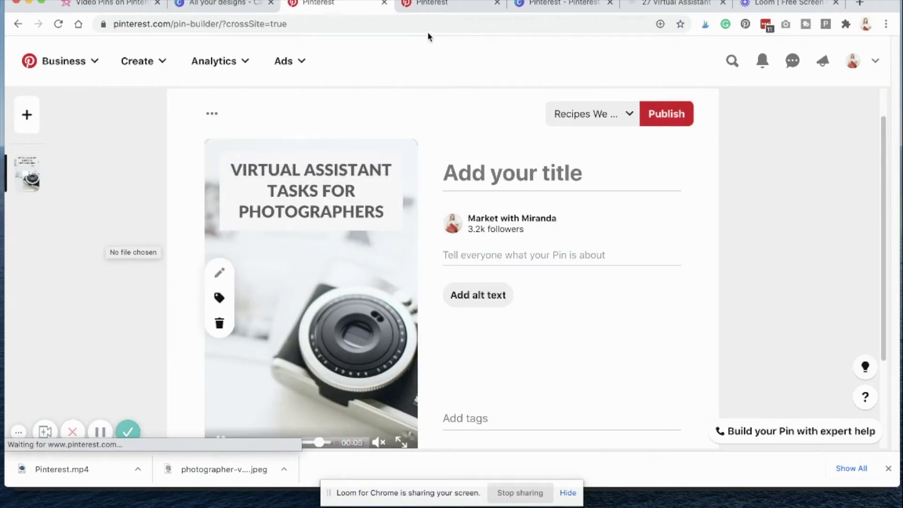
{"action": "left_click", "coordinate": [439, 5]}
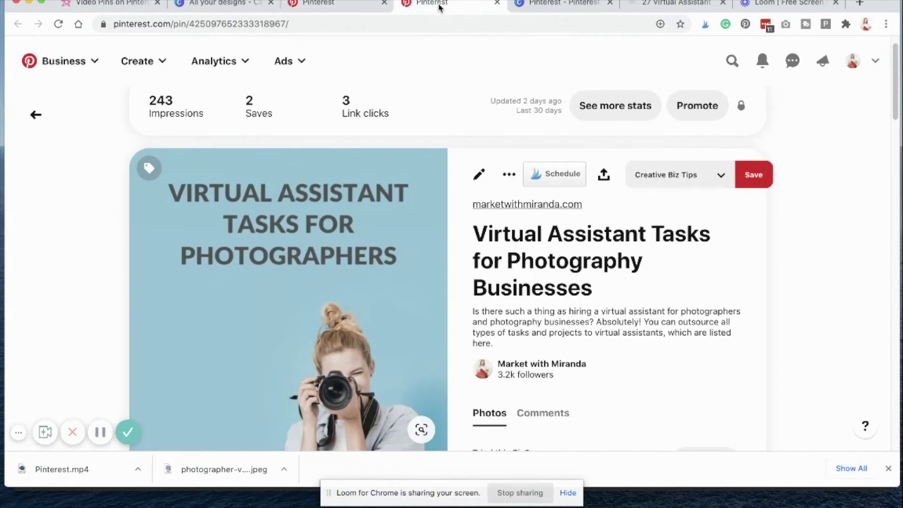
- Open the pin's linked article '27 Virtual Assistant Tasks for Full-Time Photographers', then return to the pin
{"action": "left_click", "coordinate": [379, 249]}
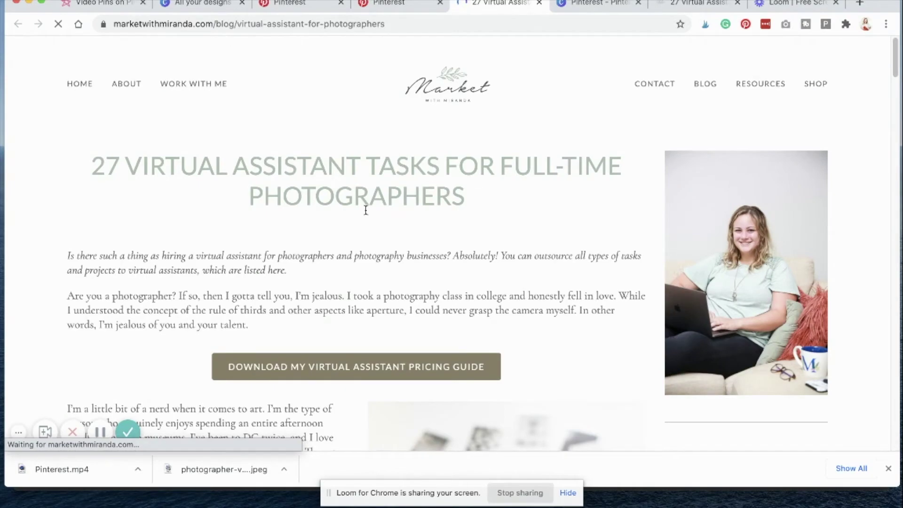
{"action": "scroll", "coordinate": [404, 154], "scroll_direction": "down", "scroll_amount": 4}
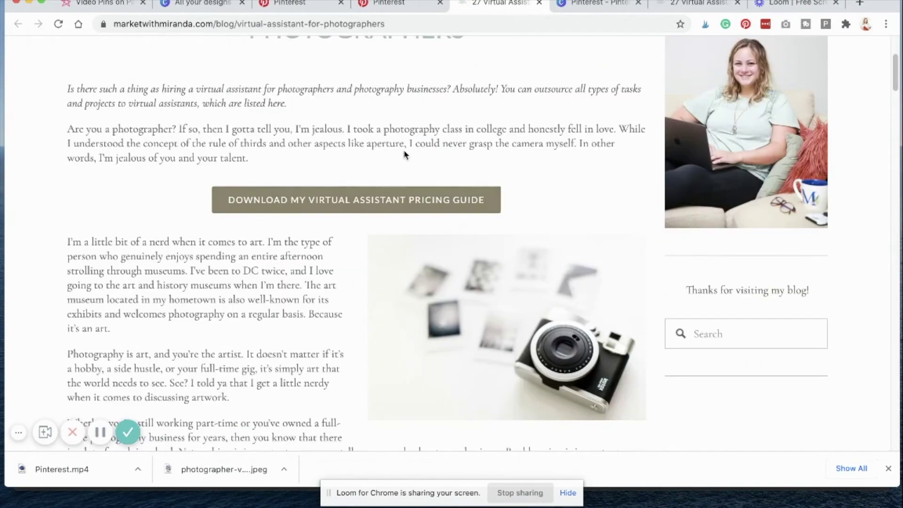
{"action": "left_click", "coordinate": [391, 5]}
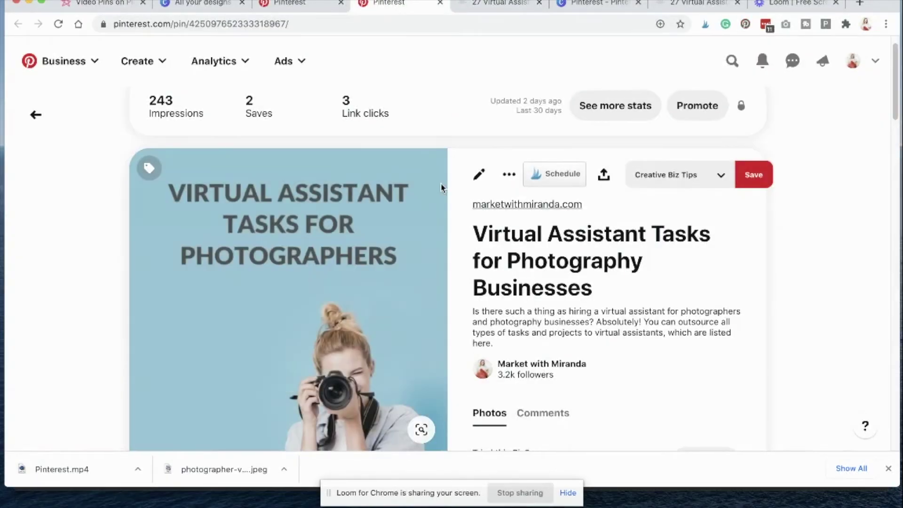
- Copy the existing pin's title 'Virtual Assistant Tasks for Photography Businesses'
{"action": "left_click_drag", "start_coordinate": [477, 235], "coordinate": [590, 284]}
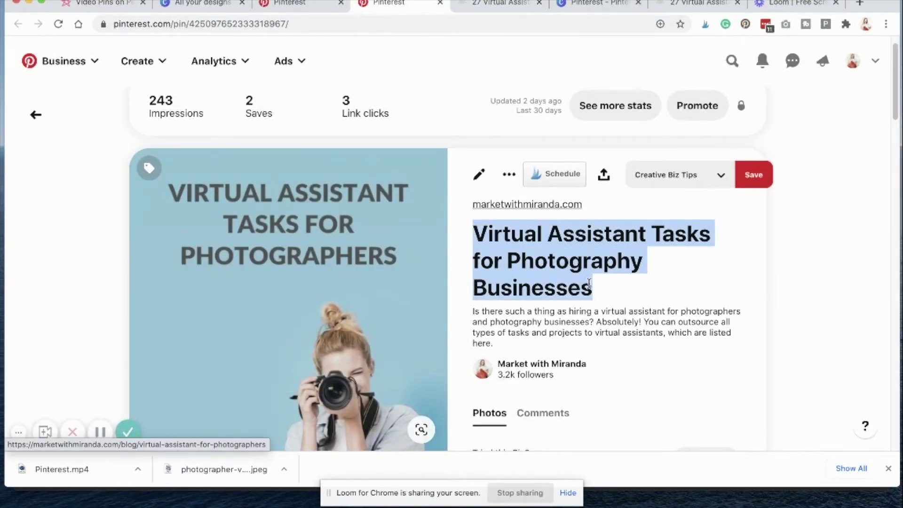
{"action": "right_click", "coordinate": [506, 254]}
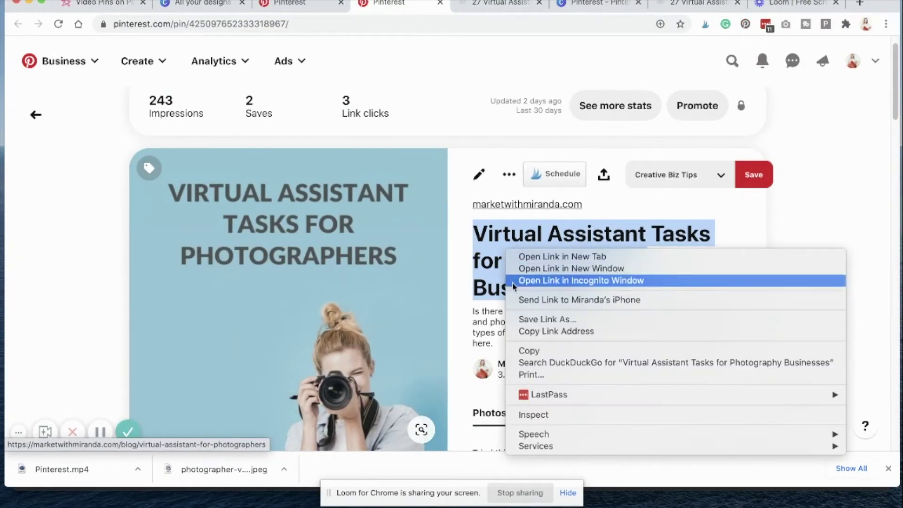
{"action": "left_click", "coordinate": [527, 350]}
- Paste the title into the new pin and replace 'Photography Businesses' with 'Full Time Photographers'
{"action": "left_click", "coordinate": [307, 9]}
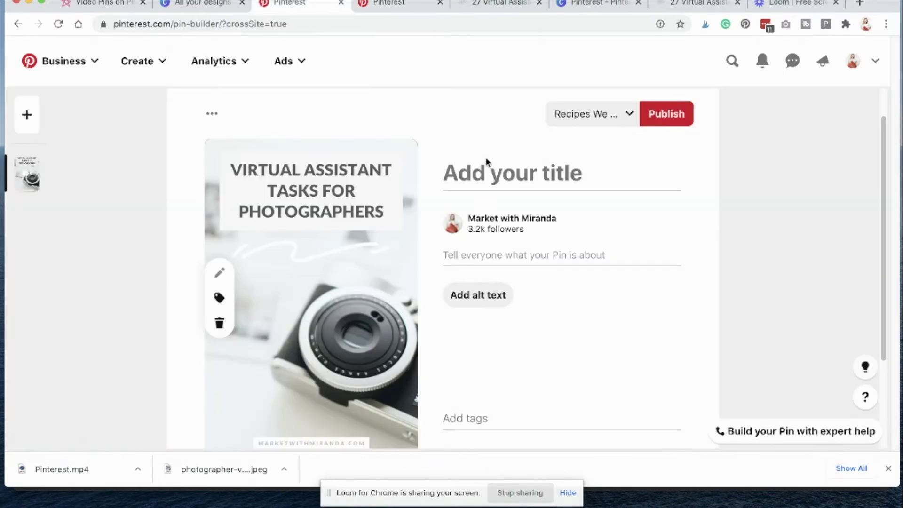
{"action": "left_click", "coordinate": [490, 173]}
{"action": "key", "text": "super+v"}
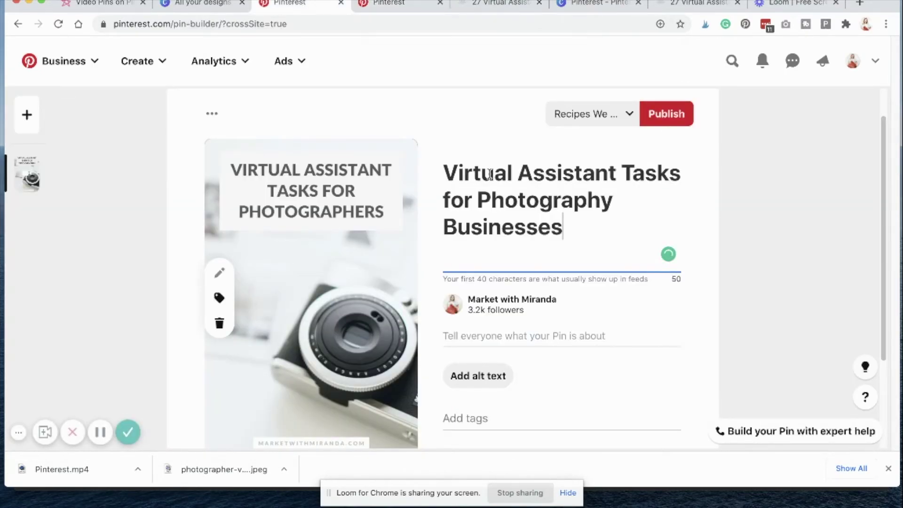
{"action": "left_click_drag", "start_coordinate": [578, 227], "coordinate": [483, 201]}
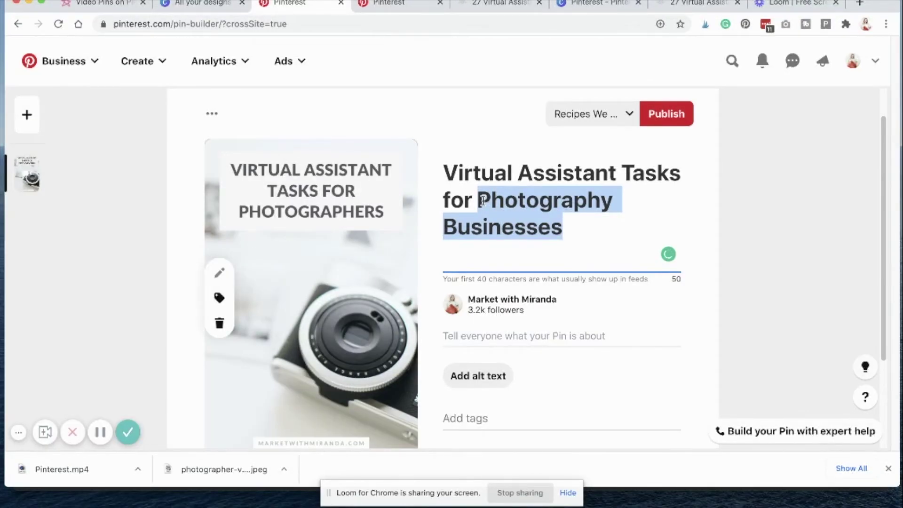
{"action": "type", "text": "Full "}
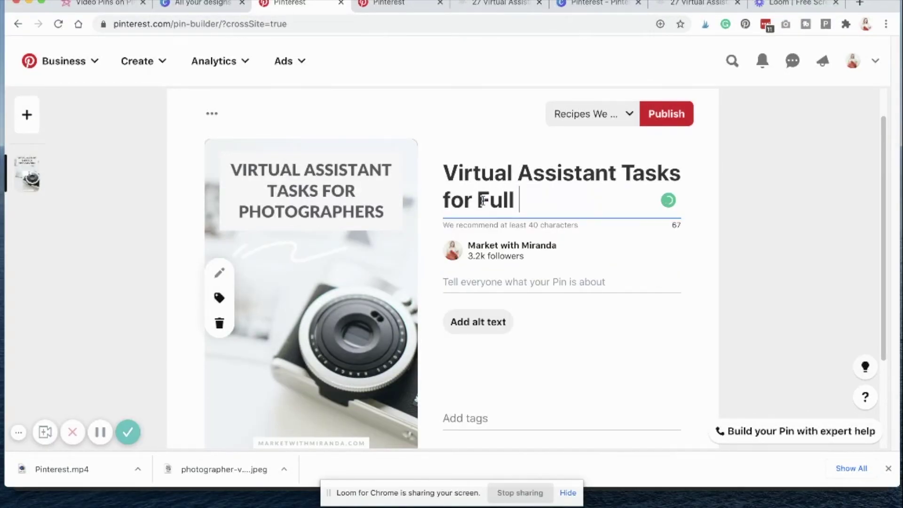
{"action": "type", "text": "Tim"}
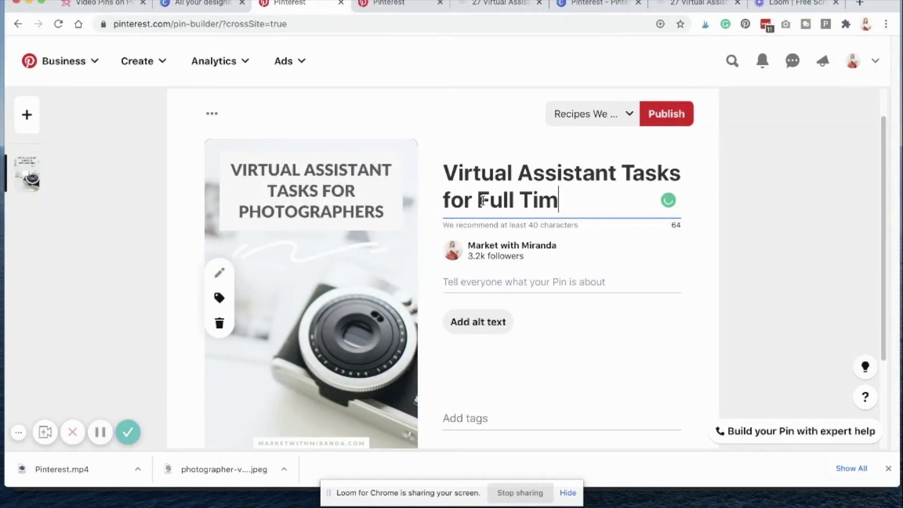
{"action": "type", "text": "e P"}
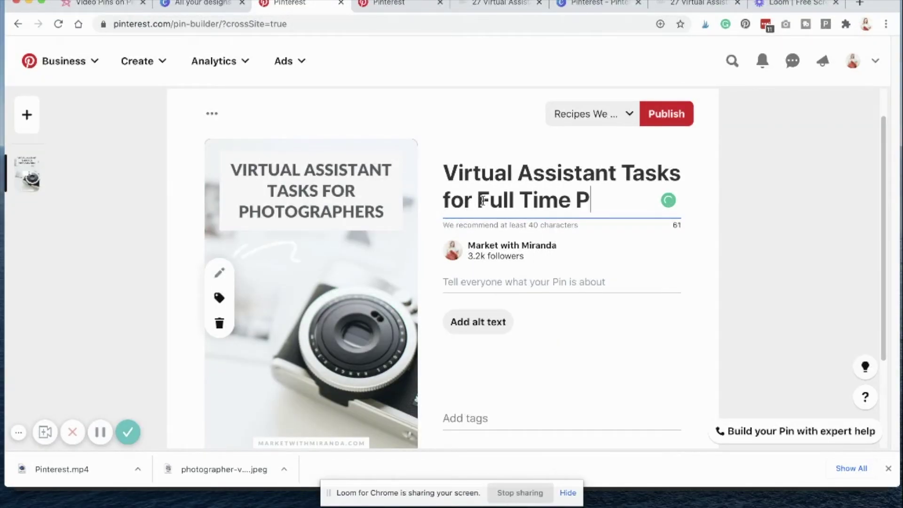
{"action": "type", "text": "hotogra"}
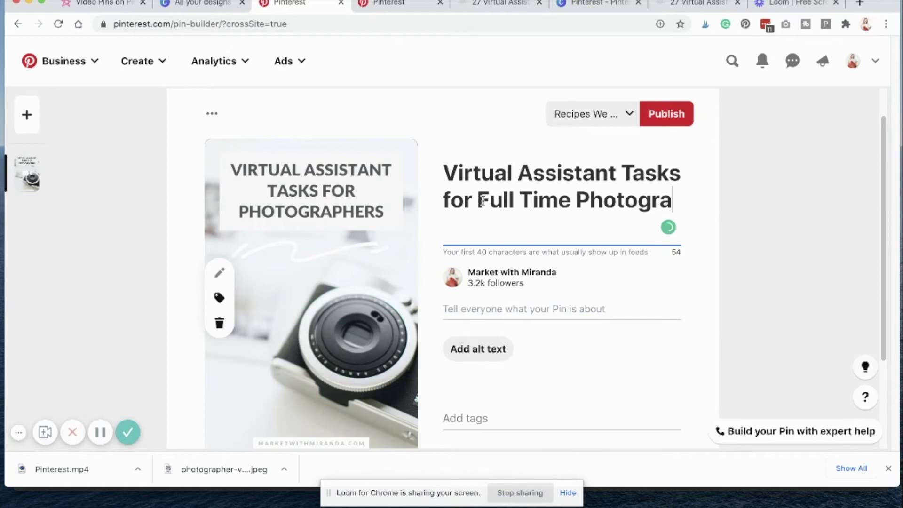
{"action": "type", "text": "phers"}
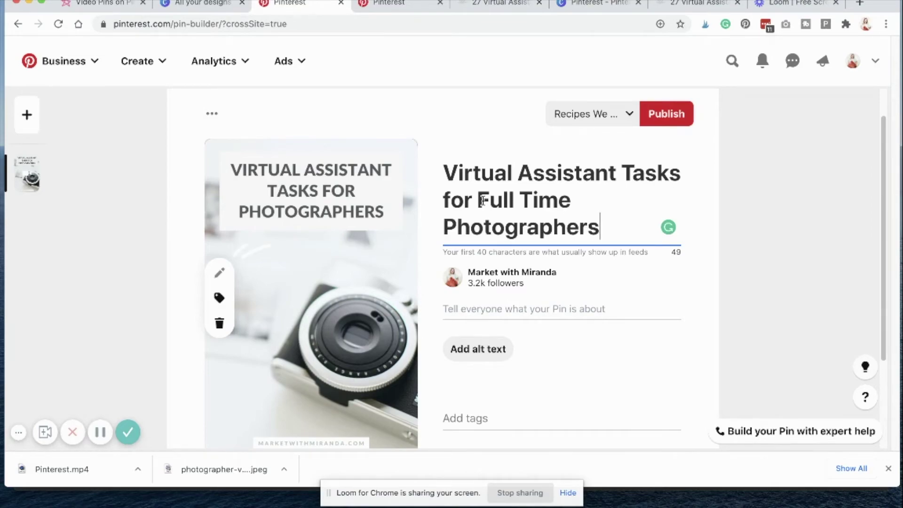
- Copy the existing pin's description text
{"action": "left_click", "coordinate": [383, 7]}
{"action": "scroll", "coordinate": [466, 202], "scroll_direction": "down", "scroll_amount": 5}
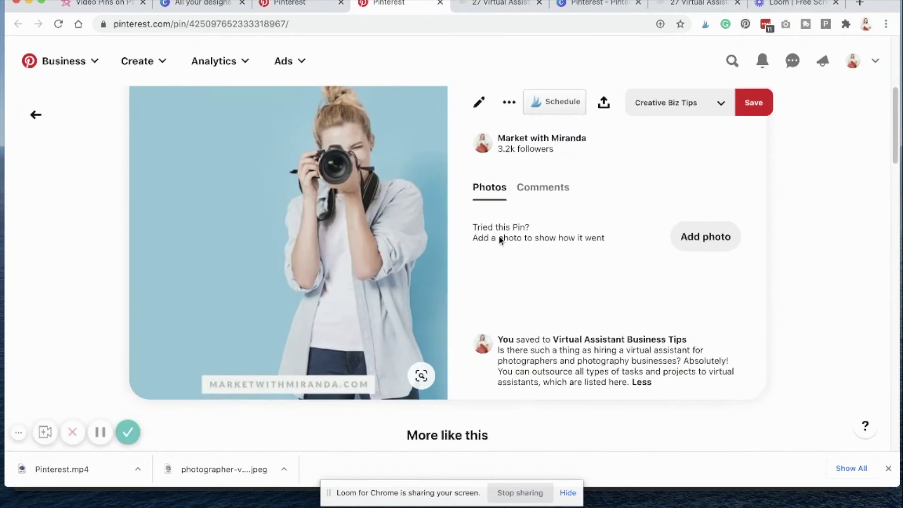
{"action": "left_click_drag", "start_coordinate": [497, 351], "coordinate": [628, 383]}
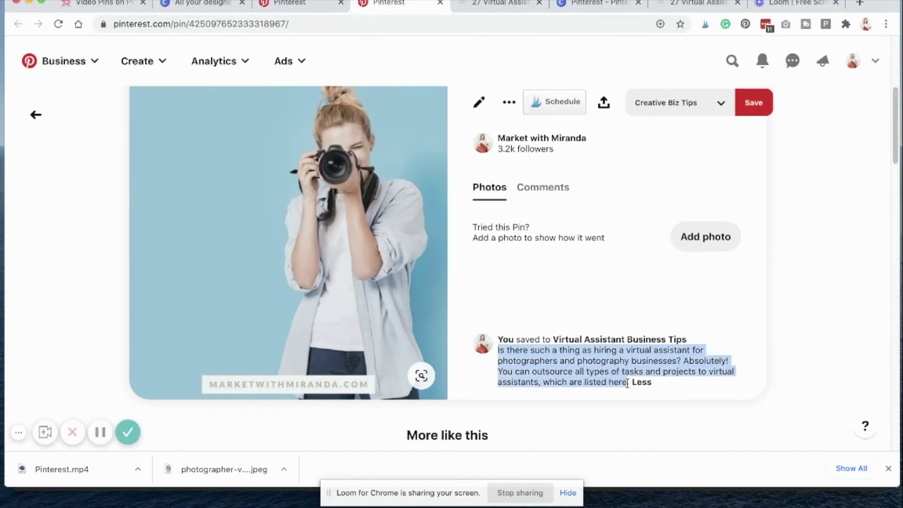
{"action": "right_click", "coordinate": [584, 374]}
{"action": "left_click", "coordinate": [609, 400]}
- Paste the description and add hashtags #virtualassistanttips #smallbusiness #marketingtips #outsourcing
{"action": "left_click", "coordinate": [293, 13]}
{"action": "scroll", "coordinate": [385, 335], "scroll_direction": "down", "scroll_amount": 3}
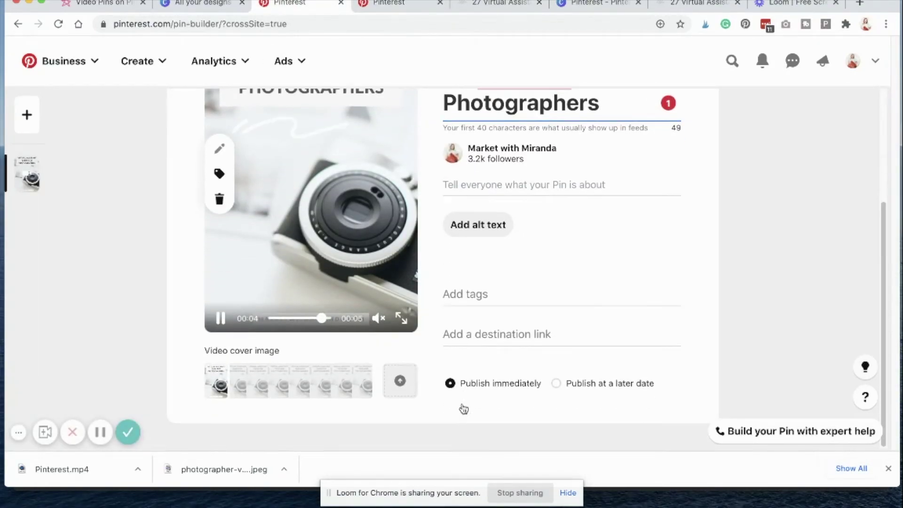
{"action": "left_click", "coordinate": [472, 185]}
{"action": "key", "text": "super+v"}
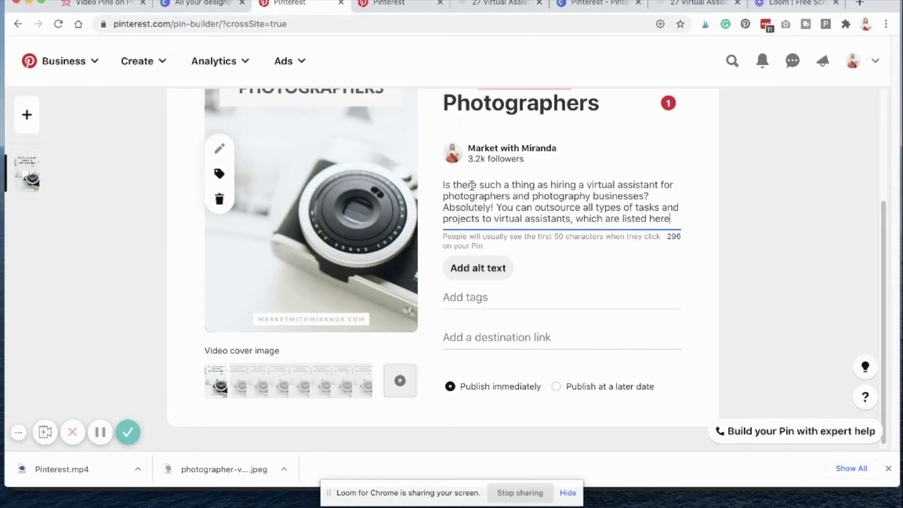
{"action": "scroll", "coordinate": [553, 183], "scroll_direction": "down", "scroll_amount": 1}
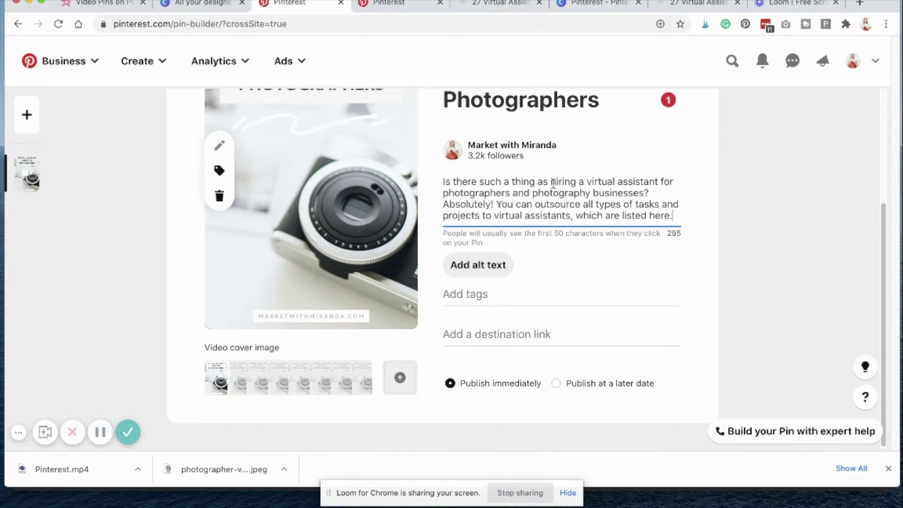
{"action": "type", "text": "#virtualass"}
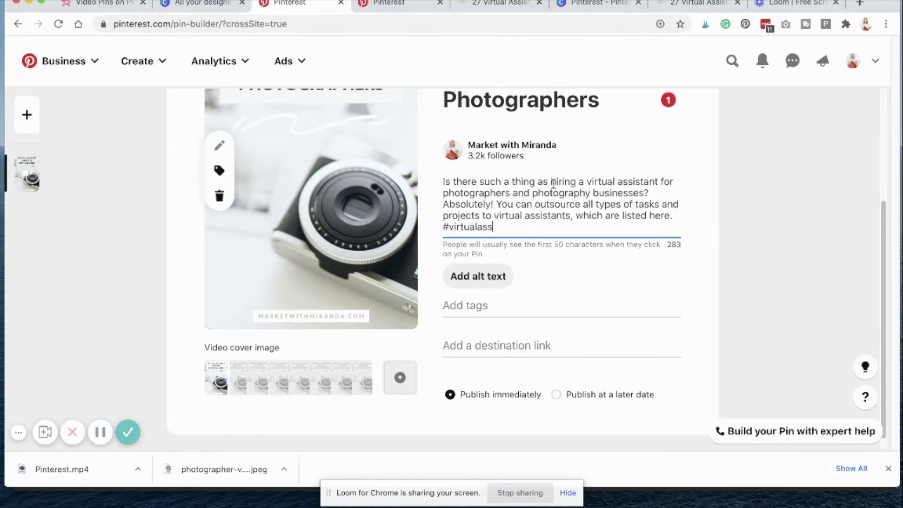
{"action": "type", "text": "istanttips #smal"}
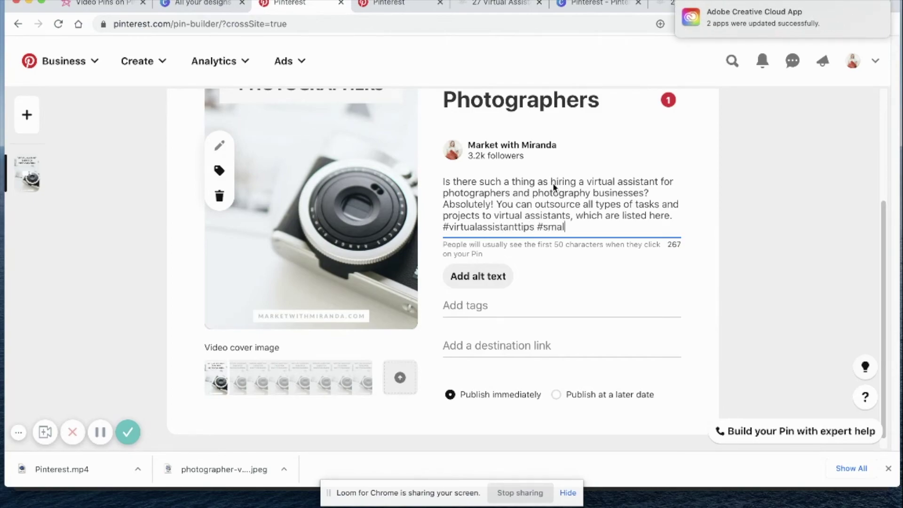
{"action": "type", "text": "lbusiness #marketingtips"}
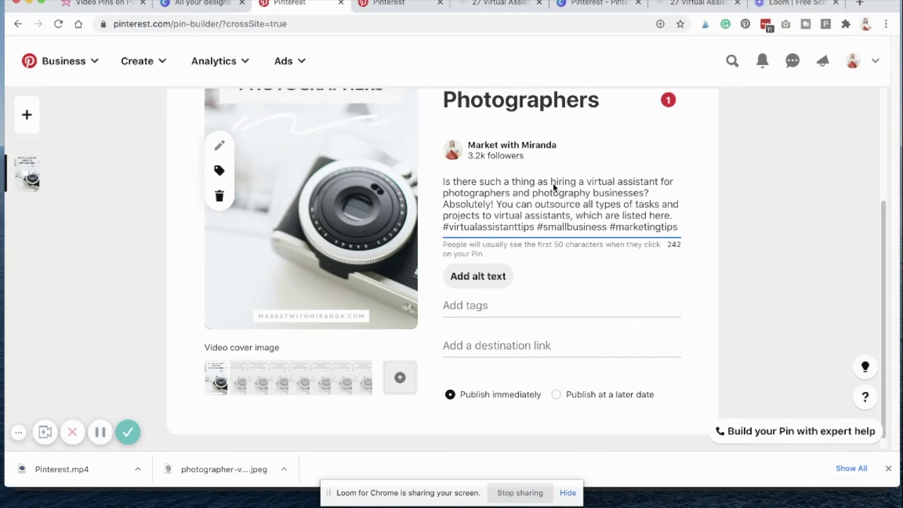
{"action": "type", "text": " #outsourcing"}
- Paste the virtual-assistant-for-photographers blog post URL as the pin's destination link, then begin typing a 'marketing' tag
{"action": "left_click", "coordinate": [487, 5]}
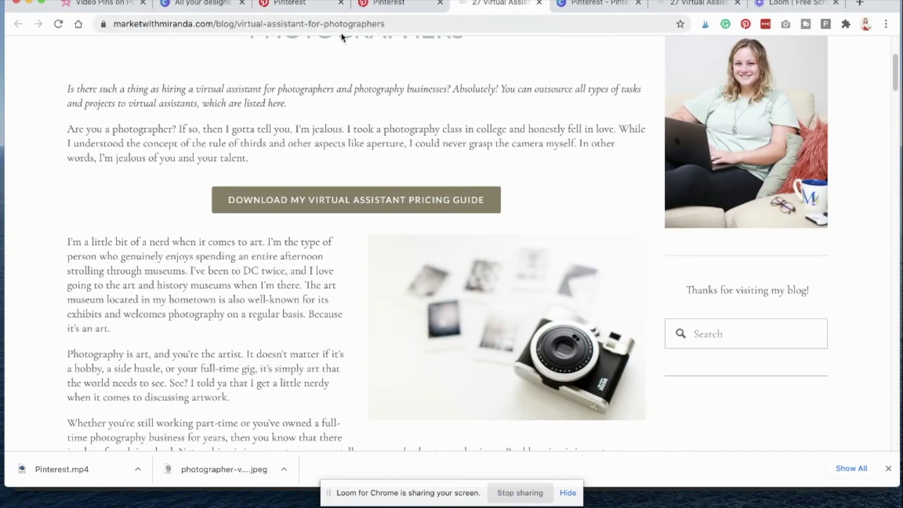
{"action": "left_click", "coordinate": [333, 22]}
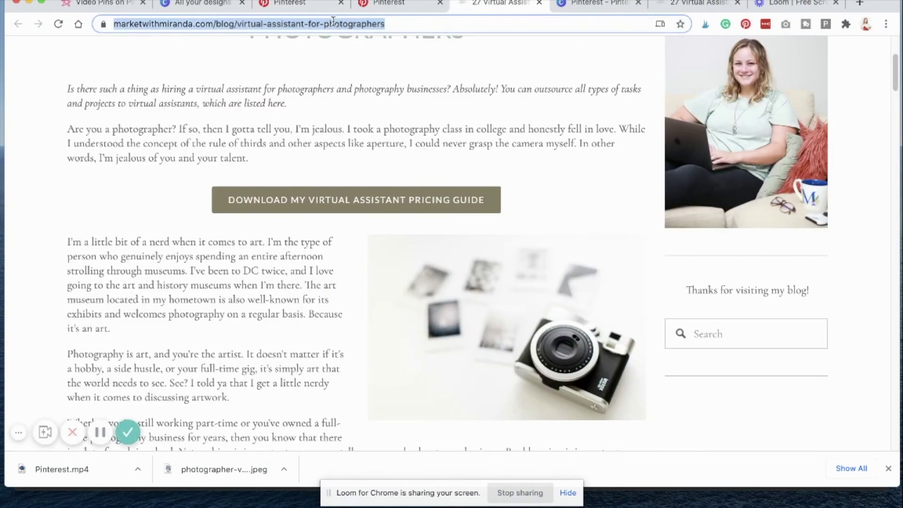
{"action": "left_click", "coordinate": [289, 4]}
{"action": "left_click", "coordinate": [473, 361]}
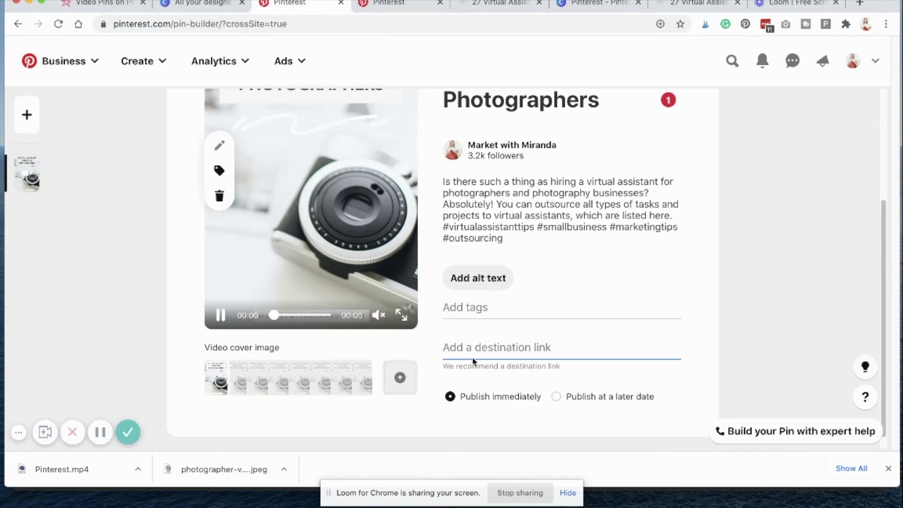
{"action": "key", "text": "super+v"}
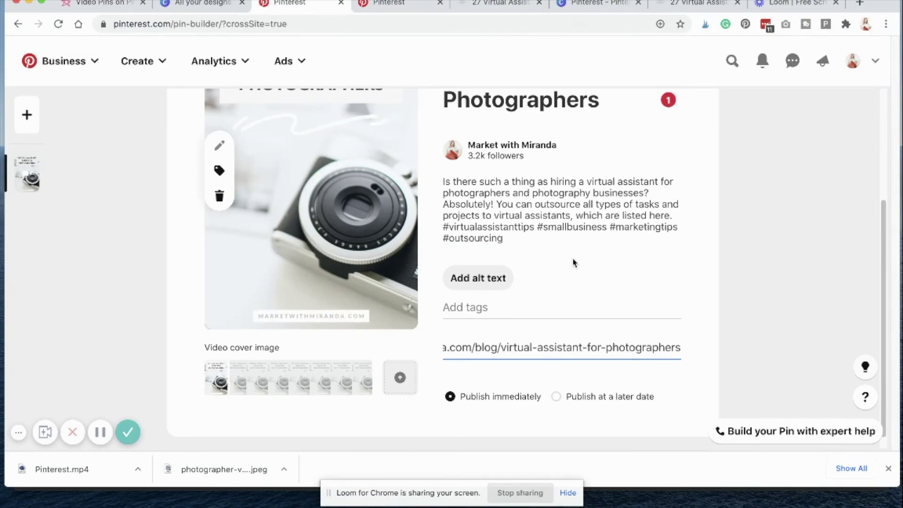
{"action": "left_click", "coordinate": [501, 309]}
{"action": "type", "text": "marketing"}
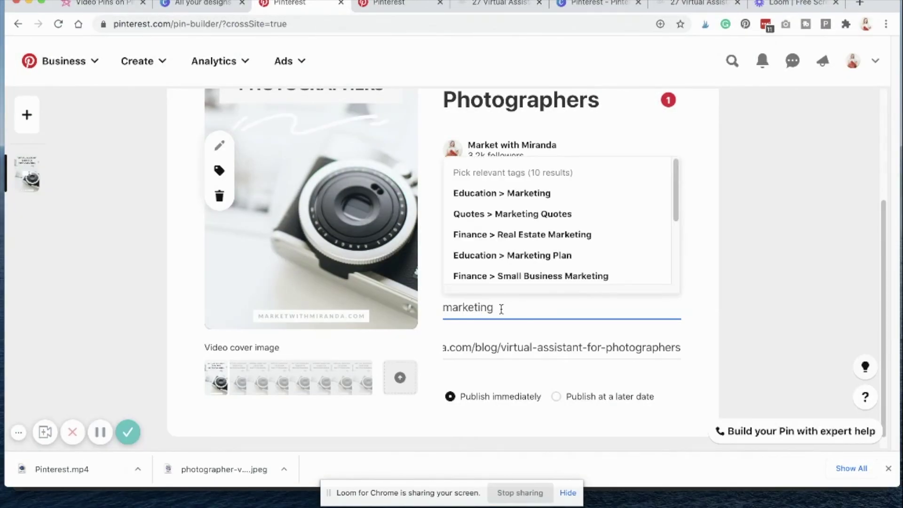
- Add the Marketing and Business Ideas tags, discarding a 'pinterest' tag attempt
{"action": "left_click", "coordinate": [494, 194]}
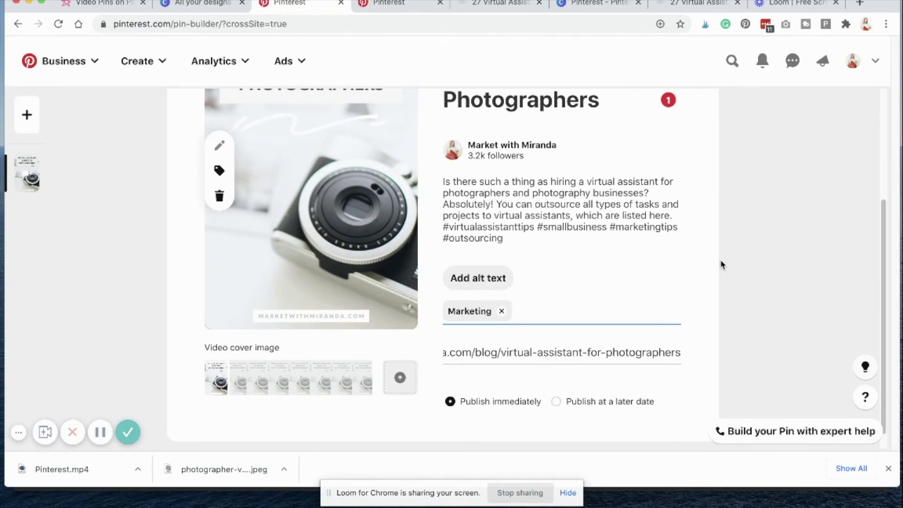
{"action": "type", "text": "ess Cards"}
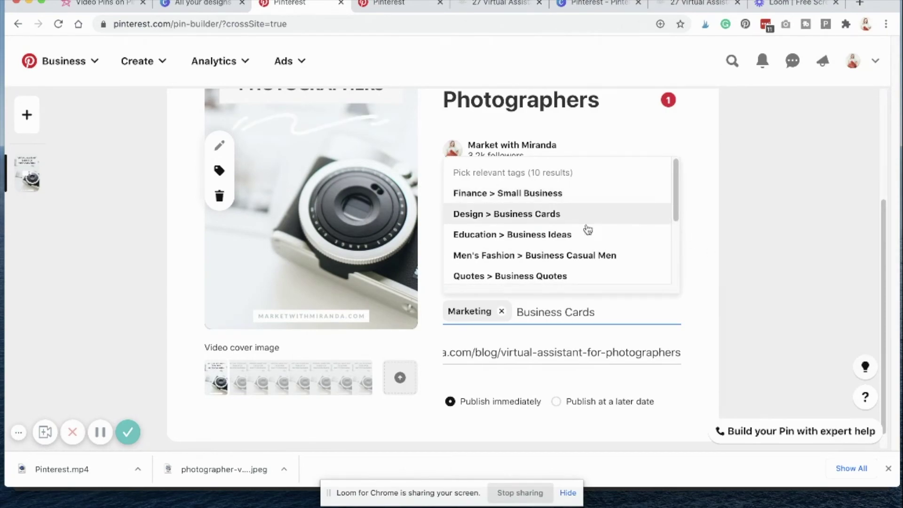
{"action": "left_click", "coordinate": [564, 234]}
{"action": "type", "text": "pinterest"}
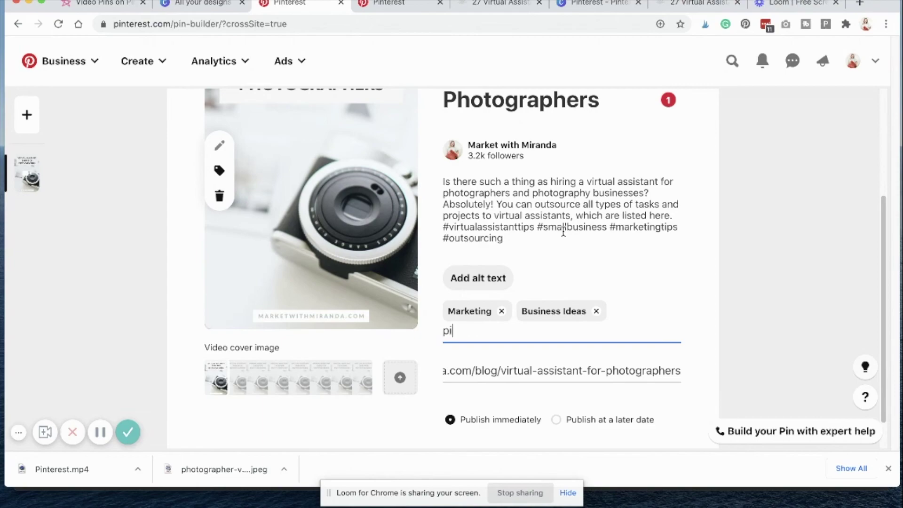
{"action": "key", "text": "BackSpace"}
{"action": "key", "text": "BackSpace"}
{"action": "key", "text": "BackSpace"}
{"action": "key", "text": "BackSpace"}
{"action": "key", "text": "BackSpace"}
{"action": "key", "text": "BackSpace"}
{"action": "key", "text": "BackSpace"}
{"action": "key", "text": "BackSpace"}
{"action": "key", "text": "BackSpace"}
{"action": "type", "text": "pinterest"}
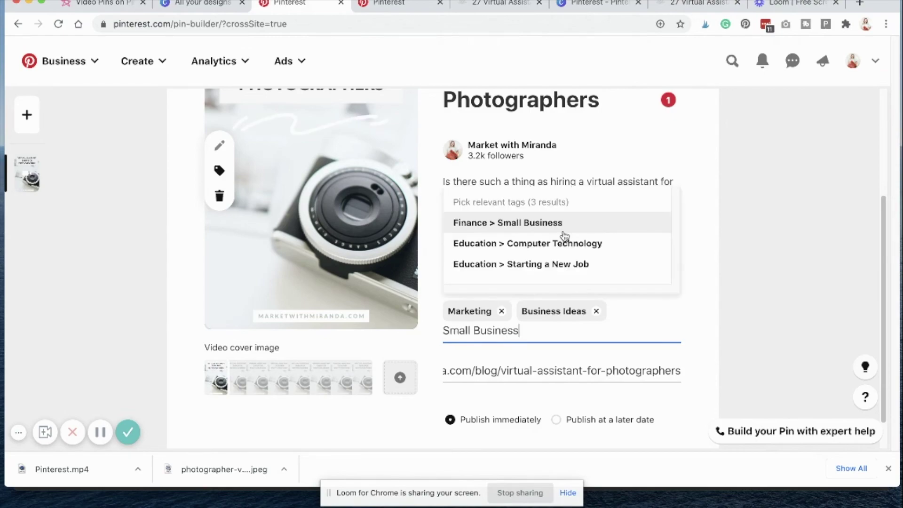
{"action": "key", "text": "BackSpace"}
{"action": "key", "text": "BackSpace"}
{"action": "key", "text": "BackSpace"}
{"action": "key", "text": "BackSpace"}
{"action": "key", "text": "BackSpace"}
{"action": "key", "text": "BackSpace"}
{"action": "key", "text": "BackSpace"}
{"action": "key", "text": "BackSpace"}
{"action": "key", "text": "BackSpace"}
{"action": "key", "text": "BackSpace"}
{"action": "key", "text": "BackSpace"}
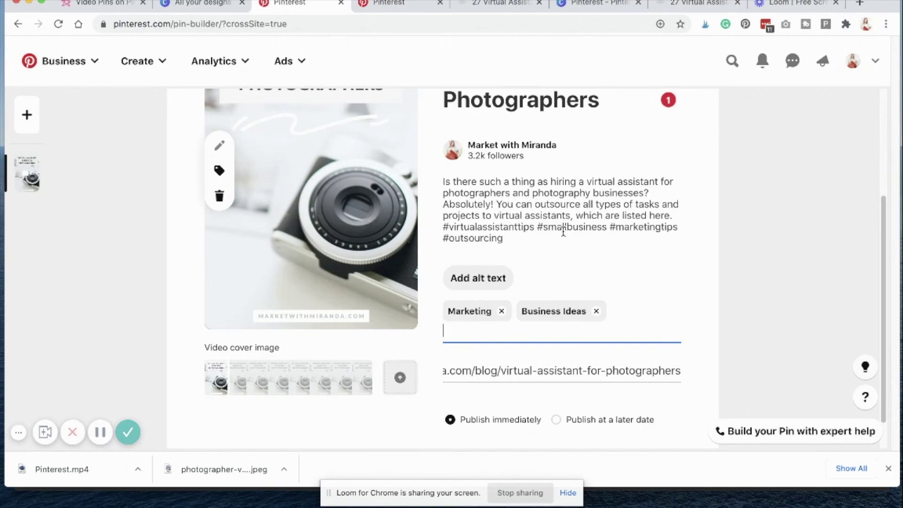
- Add the Creative Photography and Photography tags from the suggestions
{"action": "type", "text": "photograph"}
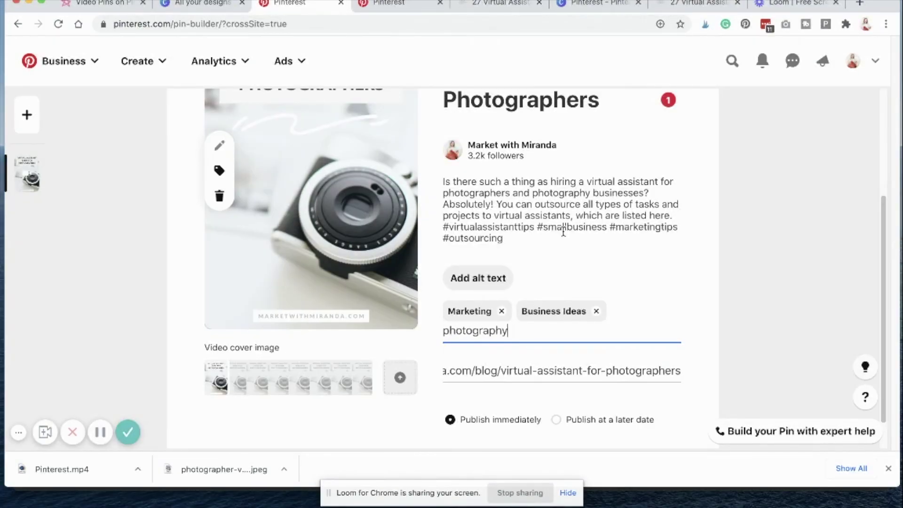
{"action": "type", "text": "y"}
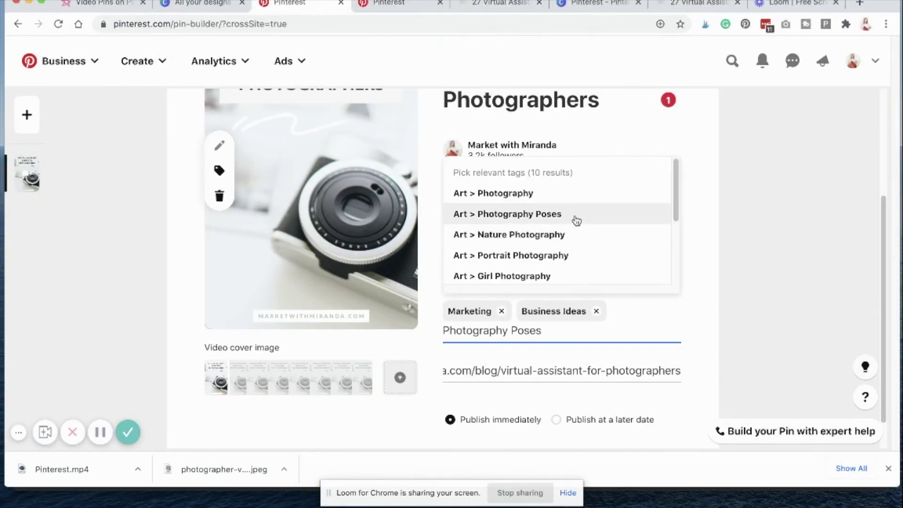
{"action": "scroll", "coordinate": [588, 223], "scroll_direction": "down", "scroll_amount": 3}
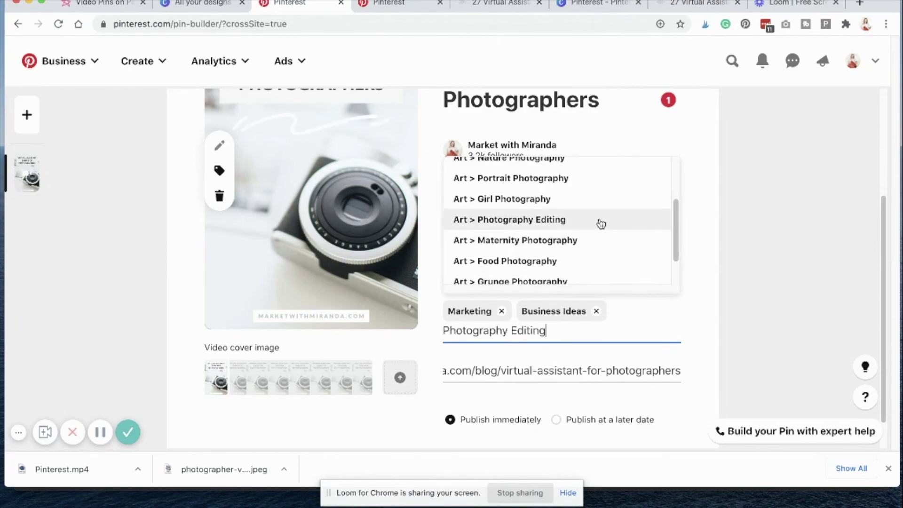
{"action": "scroll", "coordinate": [602, 218], "scroll_direction": "down", "scroll_amount": 2}
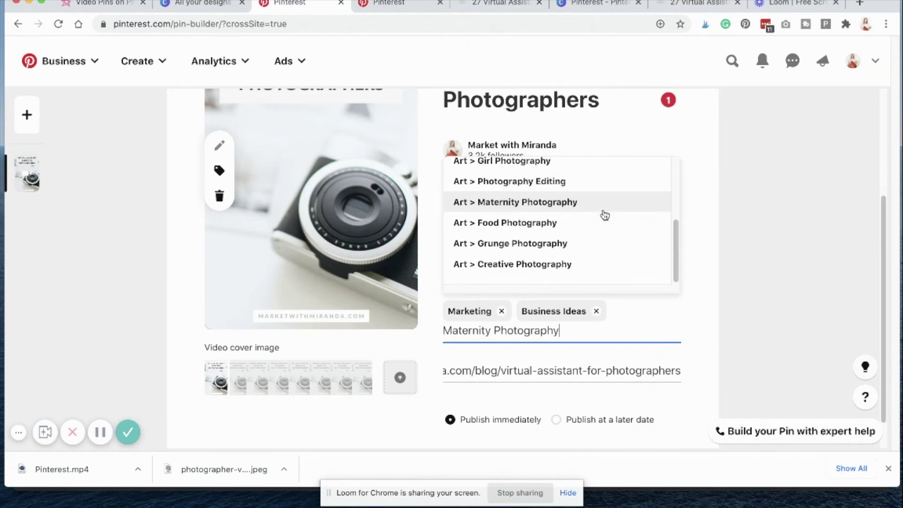
{"action": "left_click", "coordinate": [564, 263]}
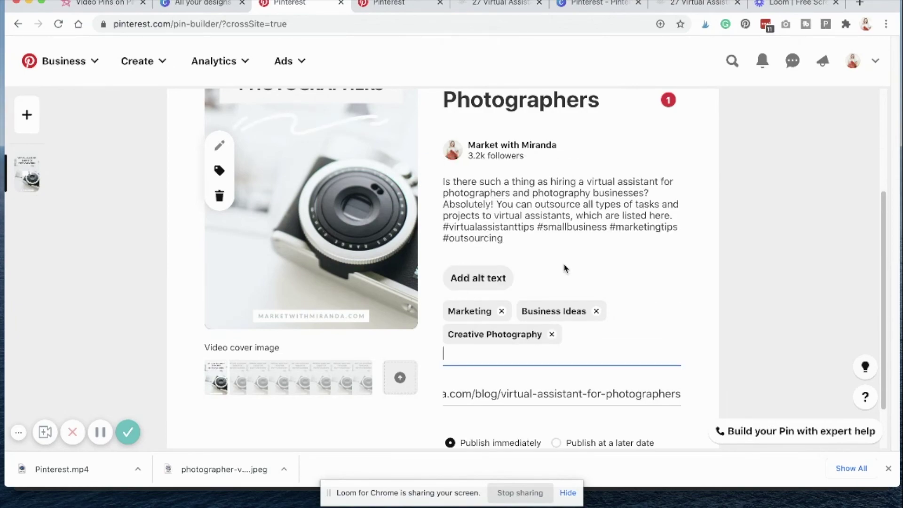
{"action": "type", "text": "photogra"}
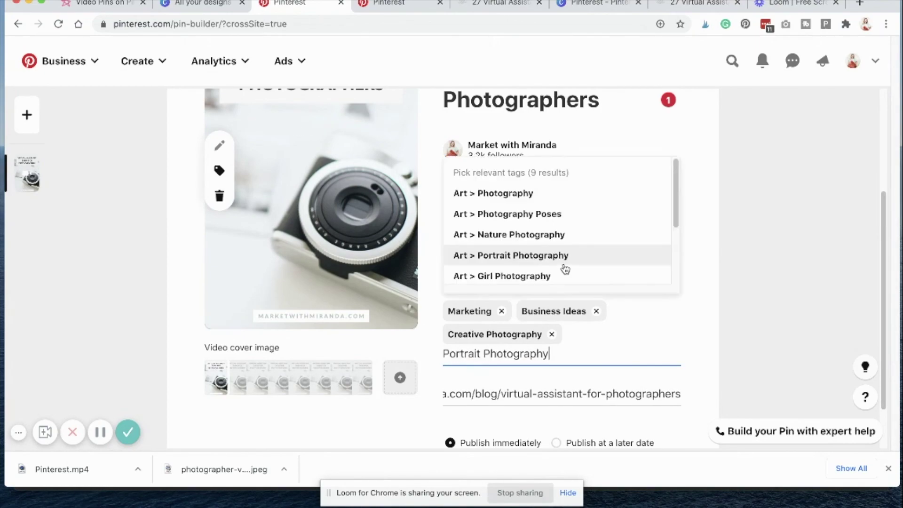
{"action": "left_click", "coordinate": [581, 196]}
{"action": "scroll", "coordinate": [674, 274], "scroll_direction": "up", "scroll_amount": 5}
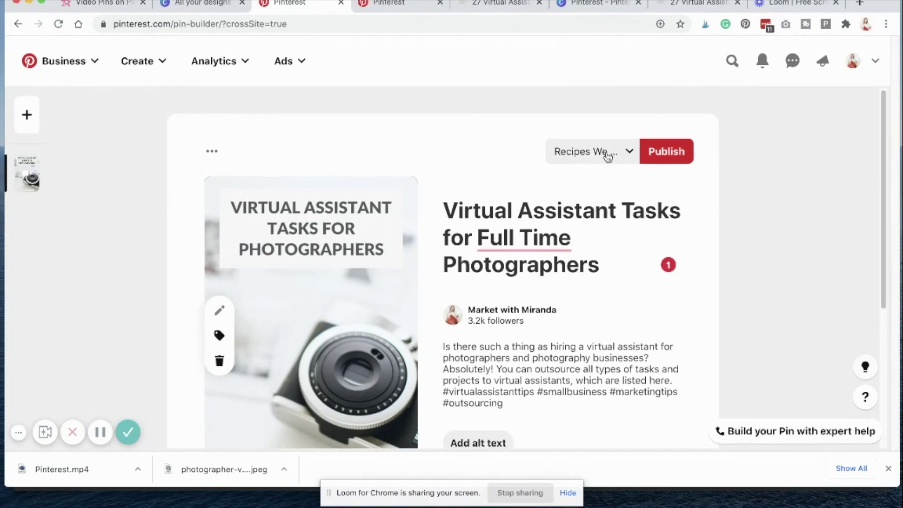
- Search boards for 'virtua', choose the Virtual Assistant board, and publish the video pin
{"action": "left_click", "coordinate": [606, 155]}
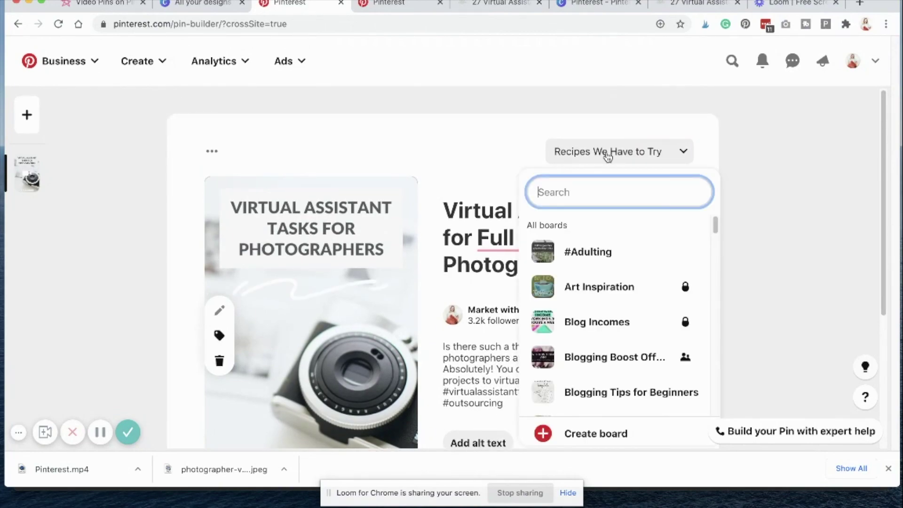
{"action": "type", "text": "virtual"}
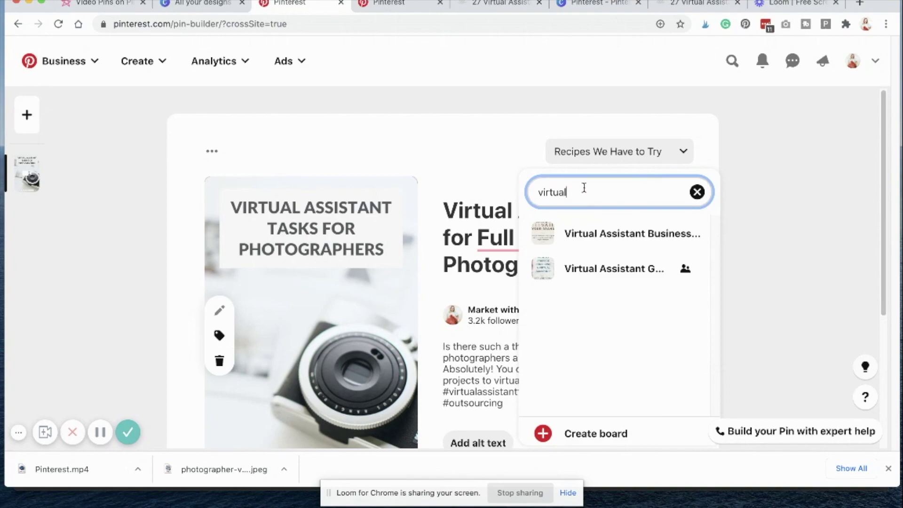
{"action": "mouse_move", "coordinate": [638, 244]}
{"action": "left_click", "coordinate": [672, 236]}
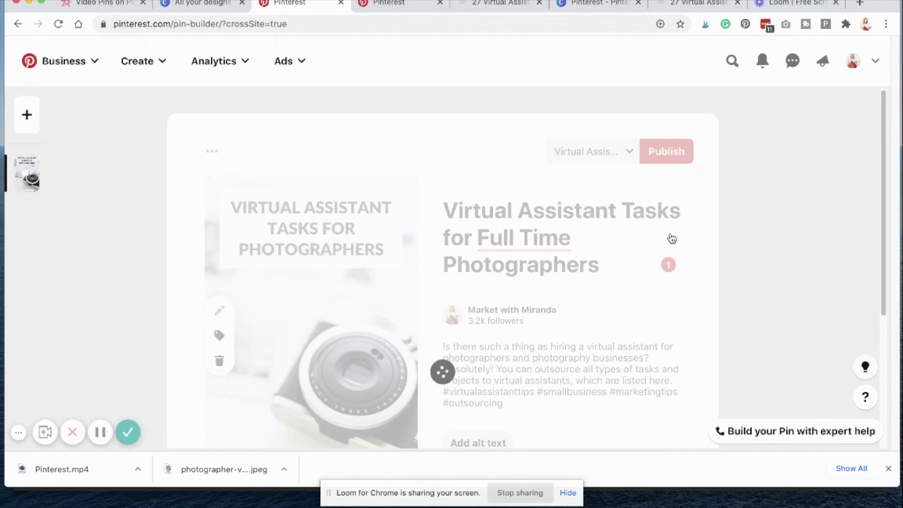